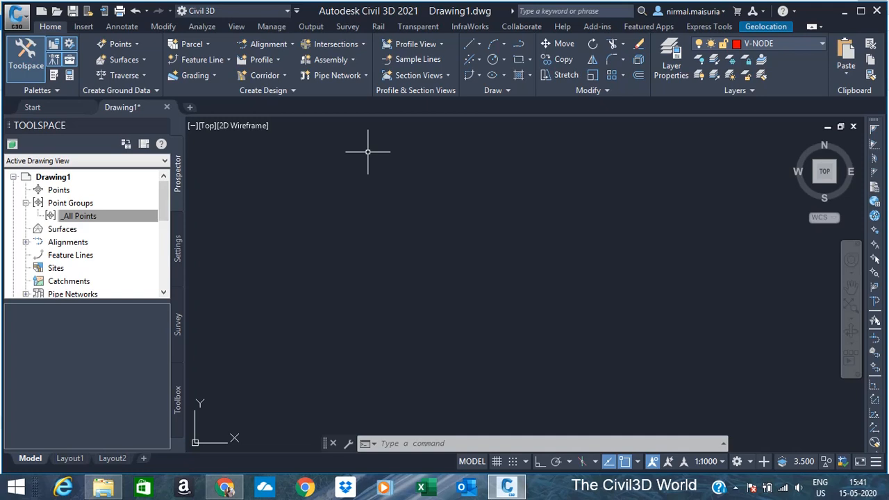
Open the point creation tools and expand the Default Layer and Points Creation settings
{"action": "left_click", "coordinate": [121, 46]}
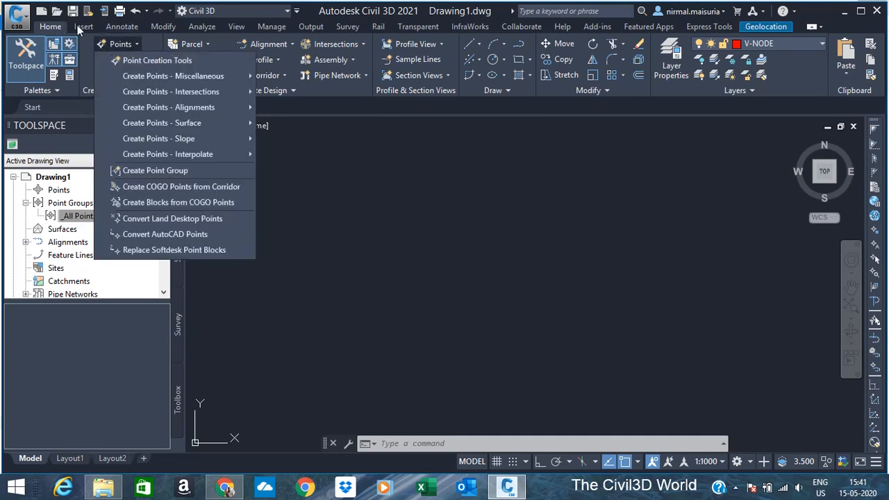
{"action": "left_click", "coordinate": [133, 60]}
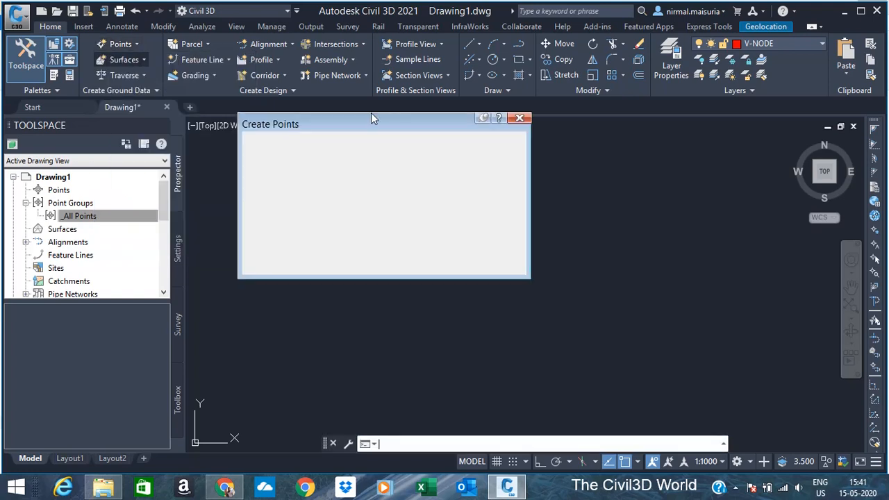
{"action": "left_click_drag", "start_coordinate": [333, 123], "coordinate": [302, 128]}
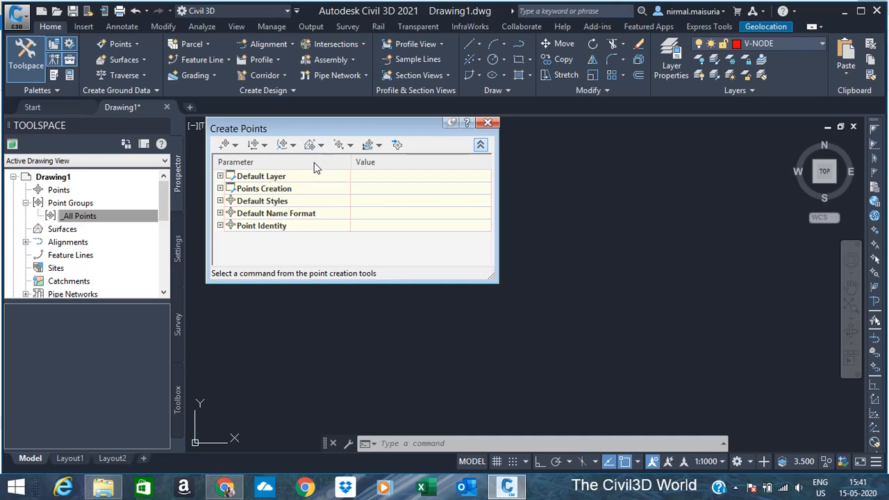
{"action": "left_click", "coordinate": [220, 177]}
{"action": "left_click", "coordinate": [220, 201]}
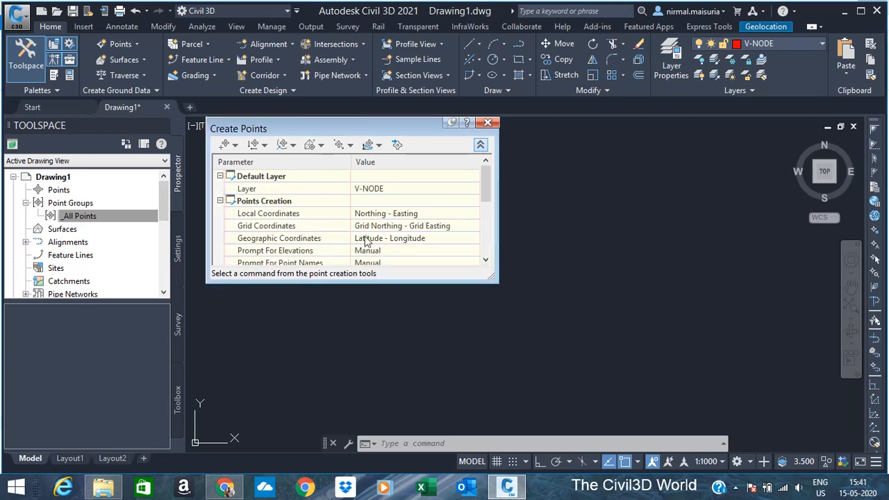
Set Prompt For Elevations to Manual in the Points Creation settings
{"action": "left_click_drag", "start_coordinate": [485, 183], "coordinate": [486, 192]}
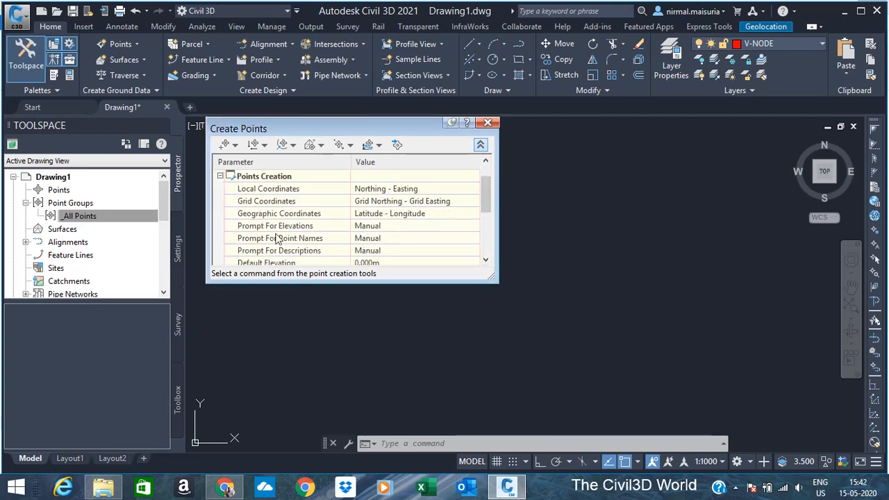
{"action": "left_click", "coordinate": [372, 229]}
{"action": "left_click", "coordinate": [371, 229]}
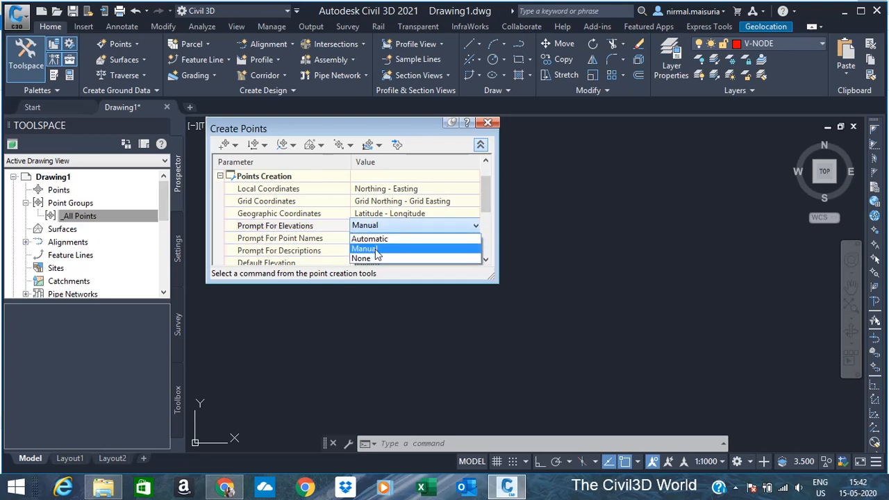
{"action": "left_click", "coordinate": [376, 250]}
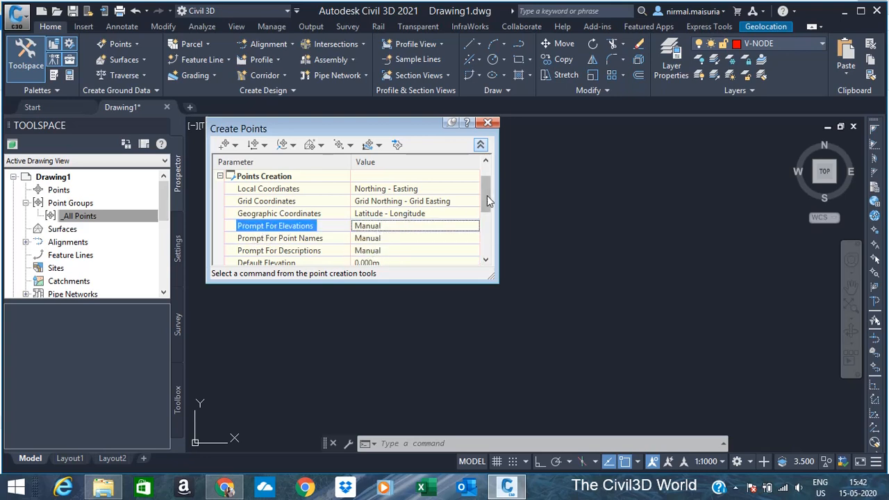
Choose V-NODE as the default layer for new points
{"action": "left_click_drag", "start_coordinate": [487, 195], "coordinate": [493, 182]}
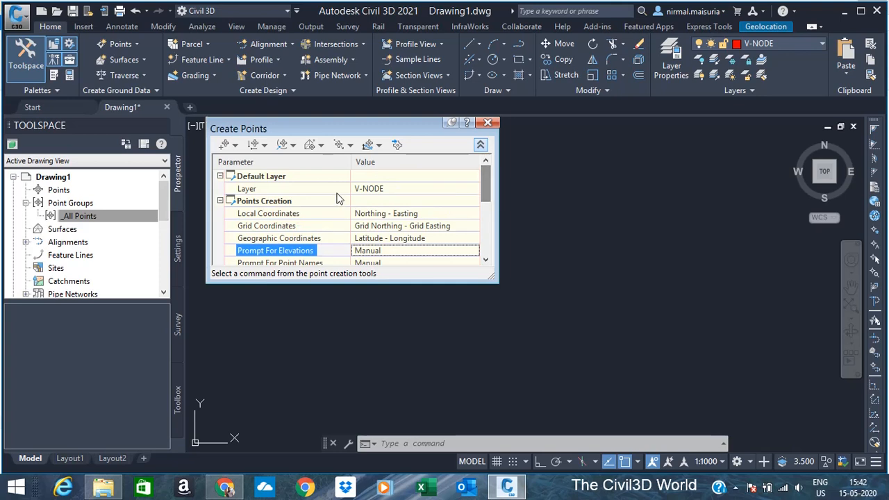
{"action": "left_click", "coordinate": [410, 189]}
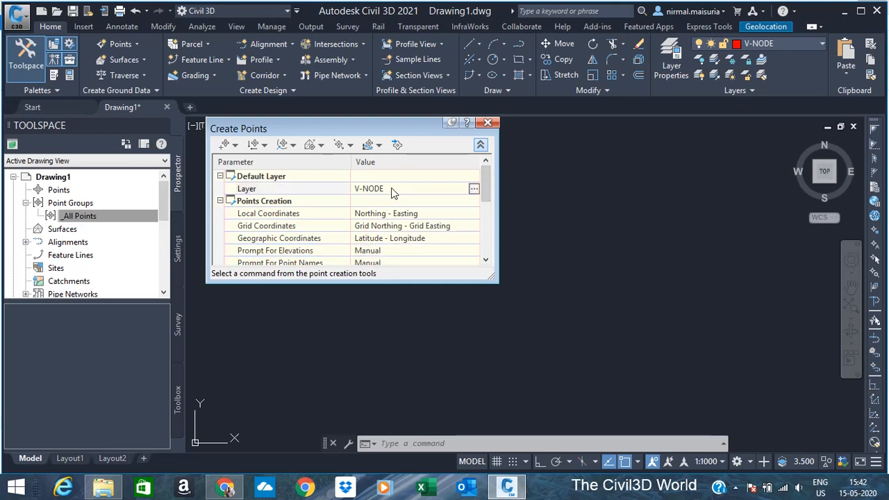
{"action": "left_click", "coordinate": [474, 188]}
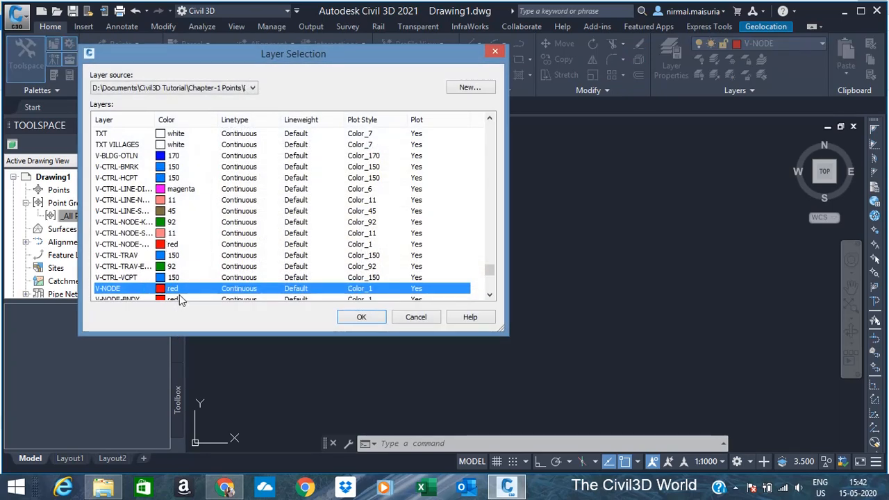
{"action": "left_click", "coordinate": [361, 317]}
Examine the remaining Points Creation settings, the Default Styles and the Default Name Format templates
{"action": "left_click_drag", "start_coordinate": [486, 179], "coordinate": [485, 192]}
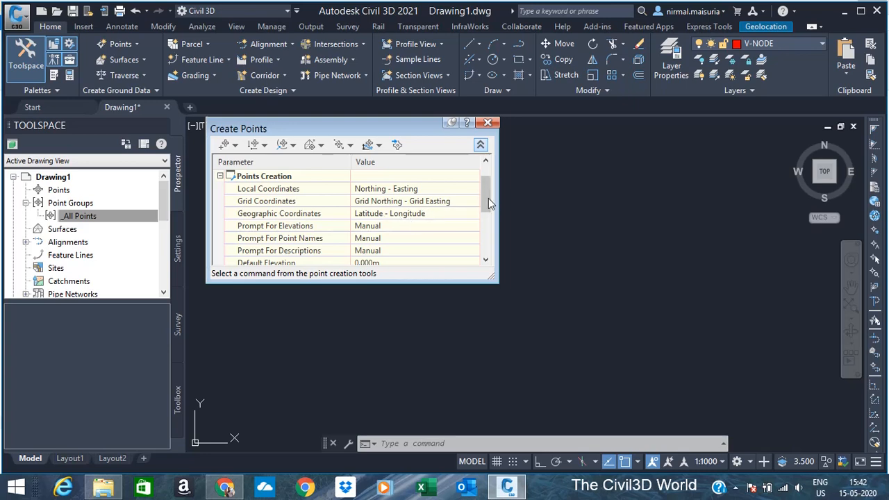
{"action": "scroll", "coordinate": [489, 205], "scroll_direction": "down", "scroll_amount": 2}
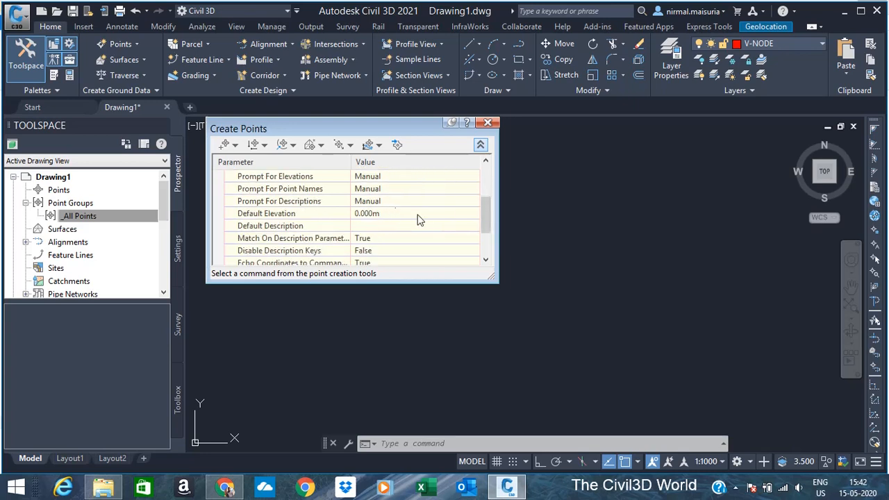
{"action": "scroll", "coordinate": [490, 235], "scroll_direction": "down", "scroll_amount": 1}
{"action": "scroll", "coordinate": [489, 239], "scroll_direction": "down", "scroll_amount": 1}
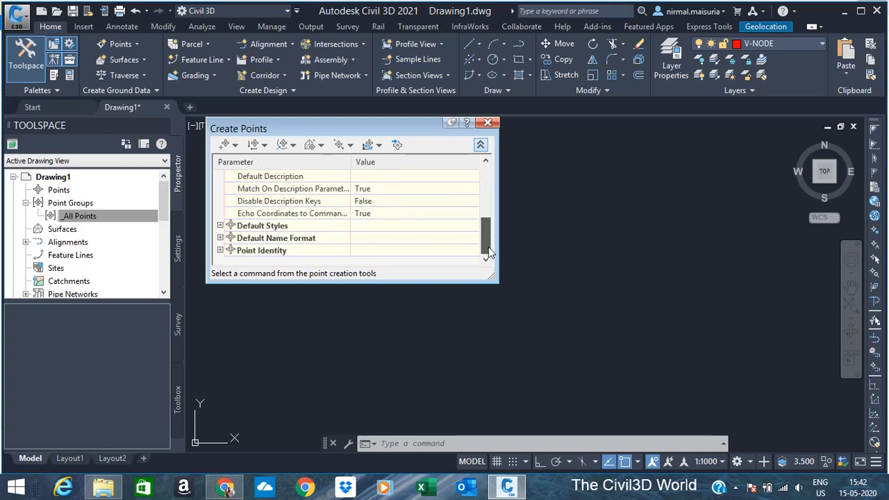
{"action": "left_click", "coordinate": [221, 225]}
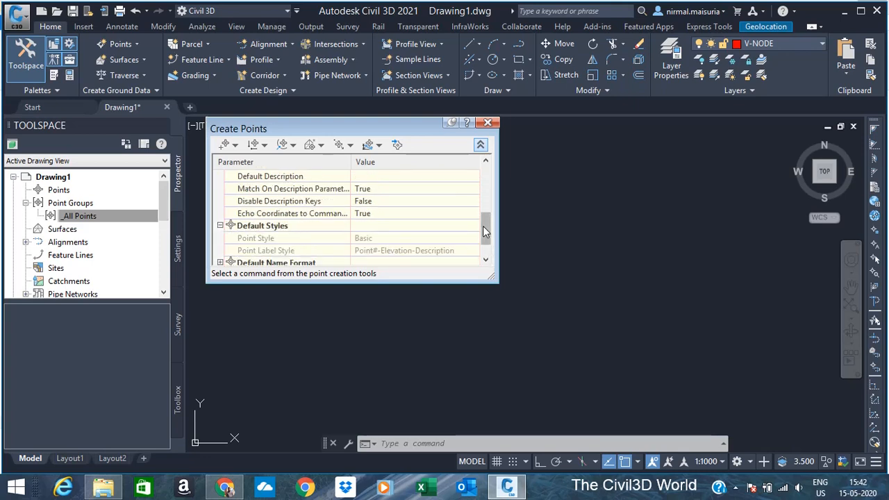
{"action": "scroll", "coordinate": [486, 236], "scroll_direction": "down", "scroll_amount": 1}
{"action": "left_click", "coordinate": [220, 238]}
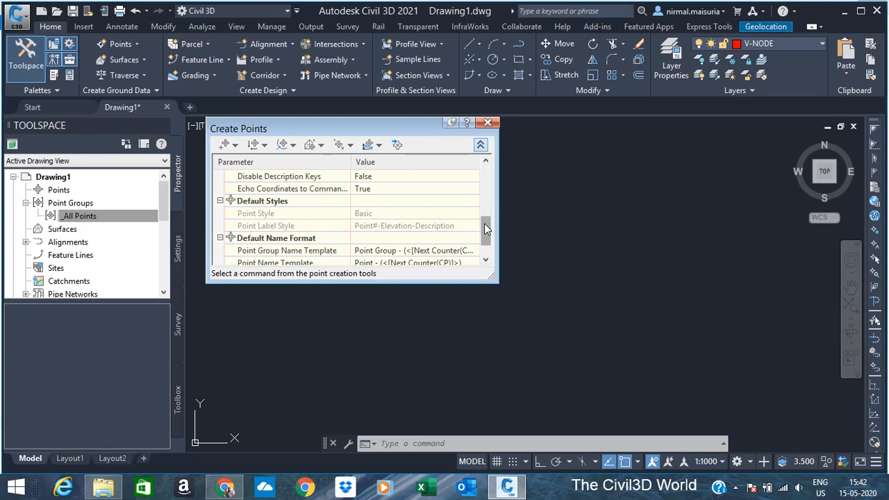
{"action": "scroll", "coordinate": [487, 237], "scroll_direction": "down", "scroll_amount": 1}
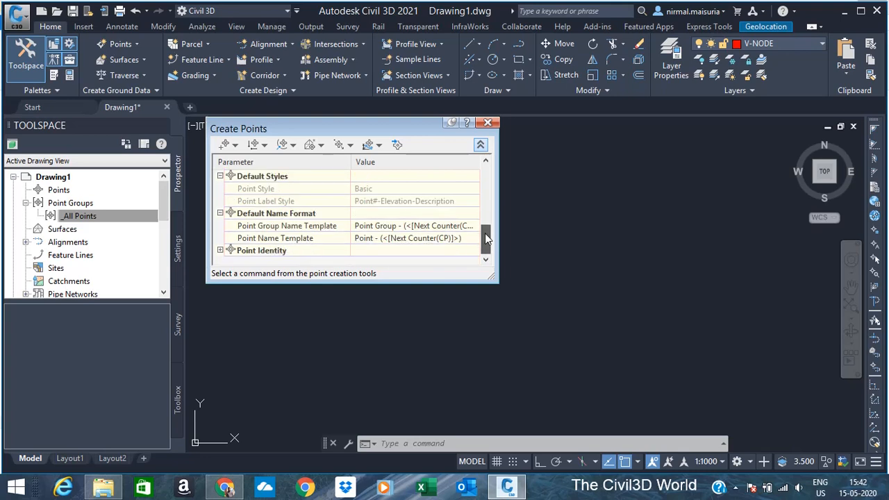
Expand the Point Identity settings and set Next Point Number to 1
{"action": "left_click", "coordinate": [220, 250]}
{"action": "scroll", "coordinate": [489, 217], "scroll_direction": "down", "scroll_amount": 1}
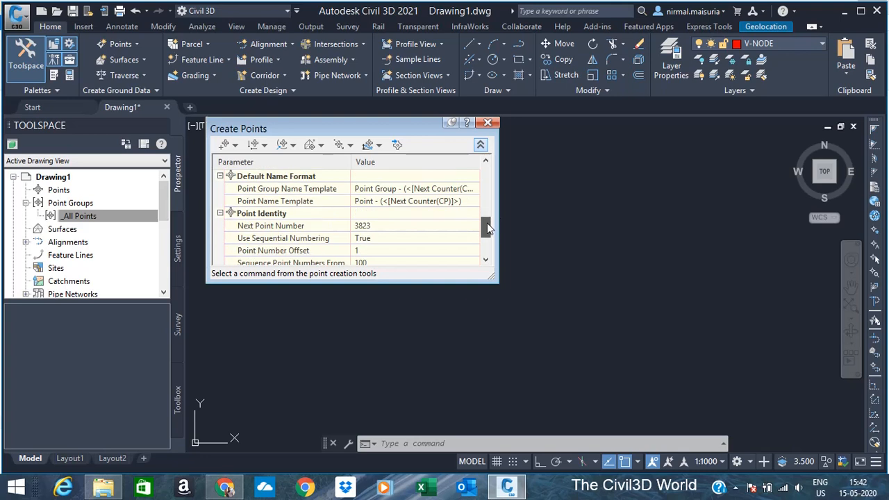
{"action": "left_click", "coordinate": [381, 225]}
{"action": "type", "text": "1"}
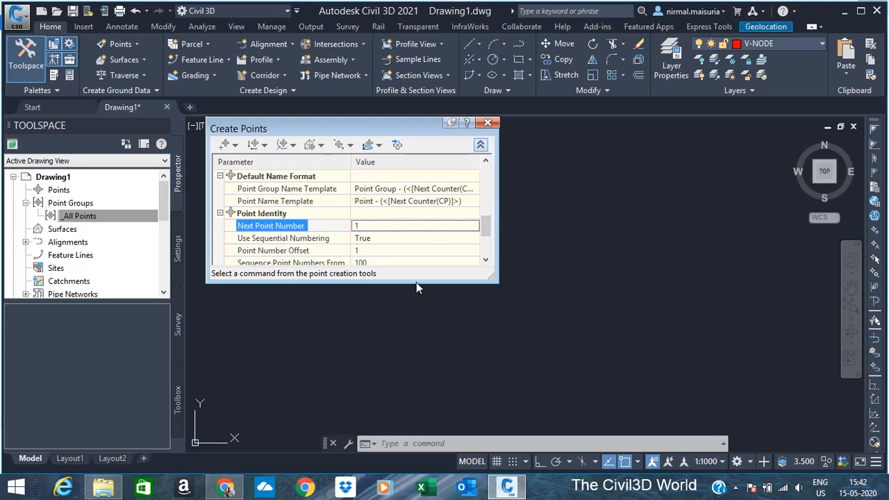
Examine the sequential numbering, number offset and duplicate point number and name options under Point Identity
{"action": "scroll", "coordinate": [484, 238], "scroll_direction": "down", "scroll_amount": 1}
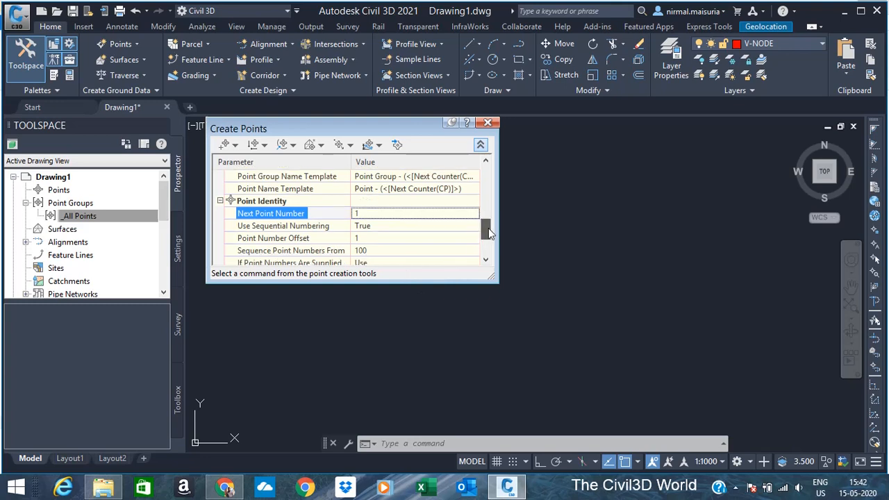
{"action": "left_click", "coordinate": [393, 225]}
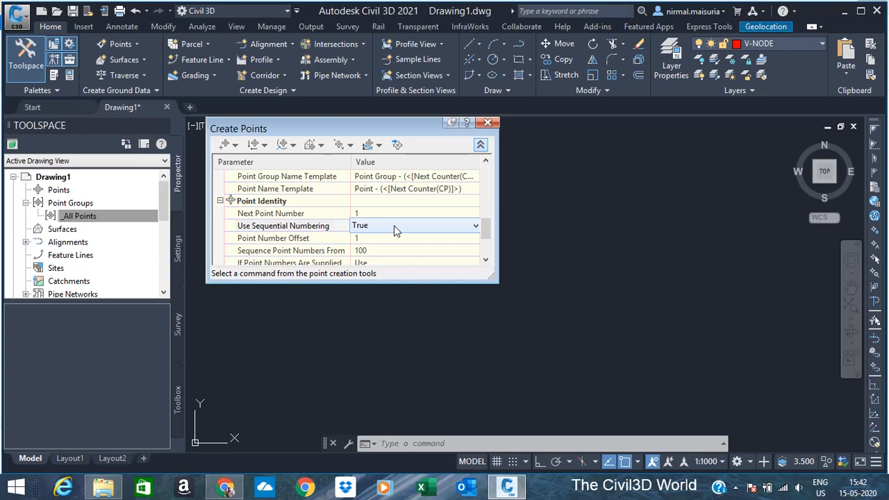
{"action": "left_click", "coordinate": [396, 238]}
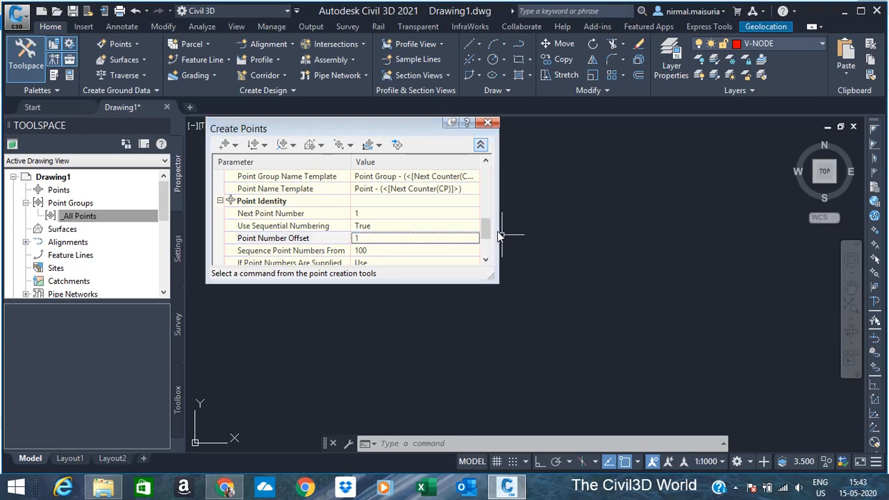
{"action": "left_click_drag", "start_coordinate": [489, 234], "coordinate": [488, 246]}
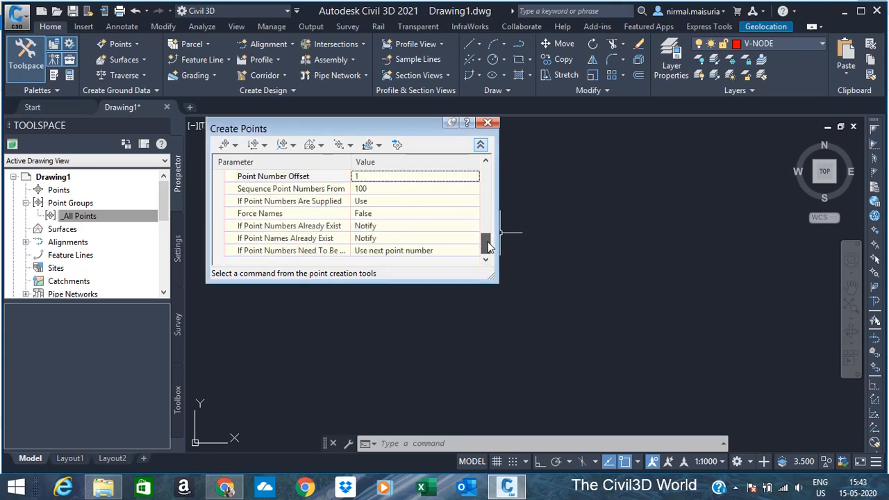
{"action": "left_click", "coordinate": [378, 239]}
{"action": "left_click", "coordinate": [379, 238]}
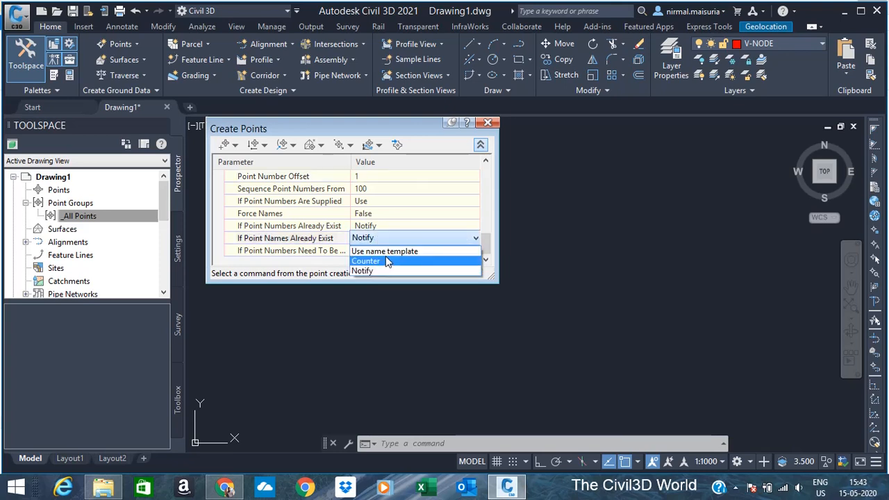
{"action": "left_click", "coordinate": [378, 226]}
{"action": "left_click", "coordinate": [378, 226]}
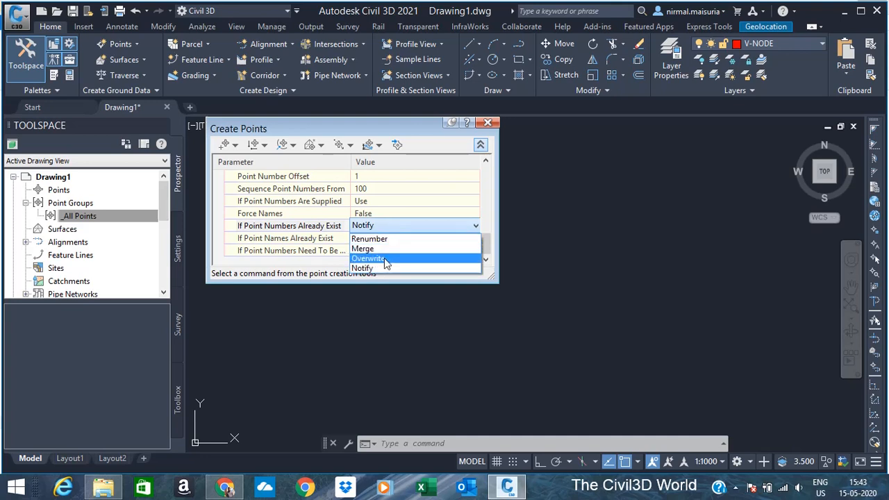
{"action": "left_click", "coordinate": [390, 225]}
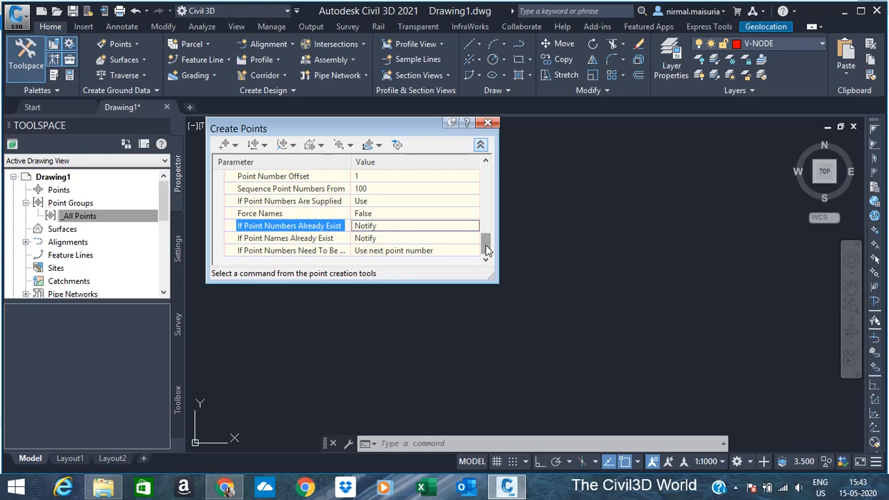
{"action": "left_click_drag", "start_coordinate": [488, 251], "coordinate": [488, 169]}
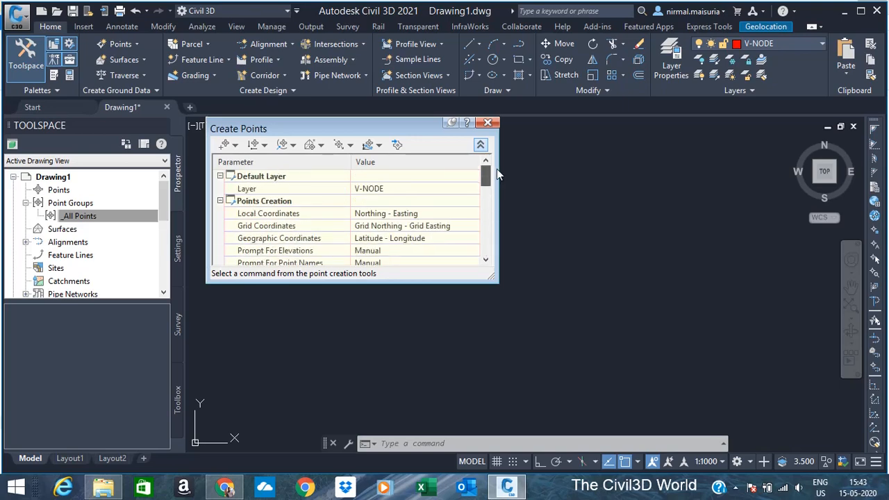
Create a manual point in the empty drawing area with name A, description Tree and elevation 15
{"action": "left_click", "coordinate": [234, 145]}
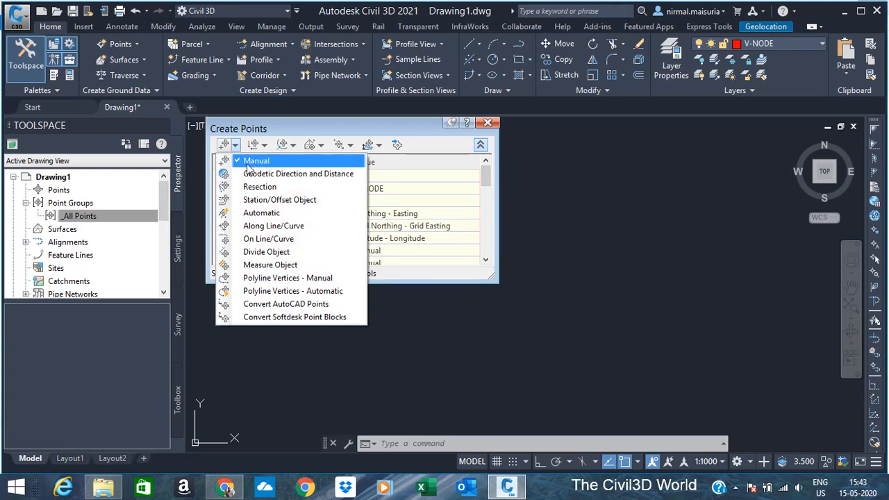
{"action": "left_click", "coordinate": [246, 162]}
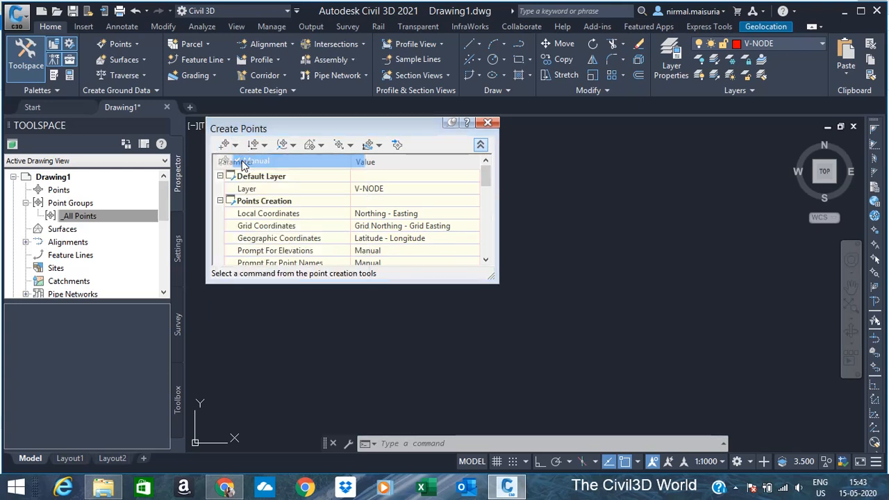
{"action": "left_click", "coordinate": [595, 214]}
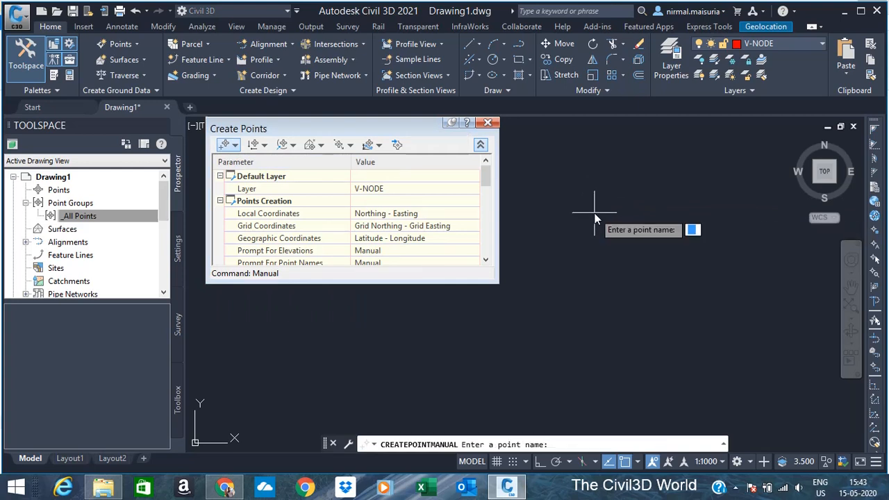
{"action": "type", "text": "A"}
{"action": "key", "text": "Return"}
{"action": "type", "text": "Tree"}
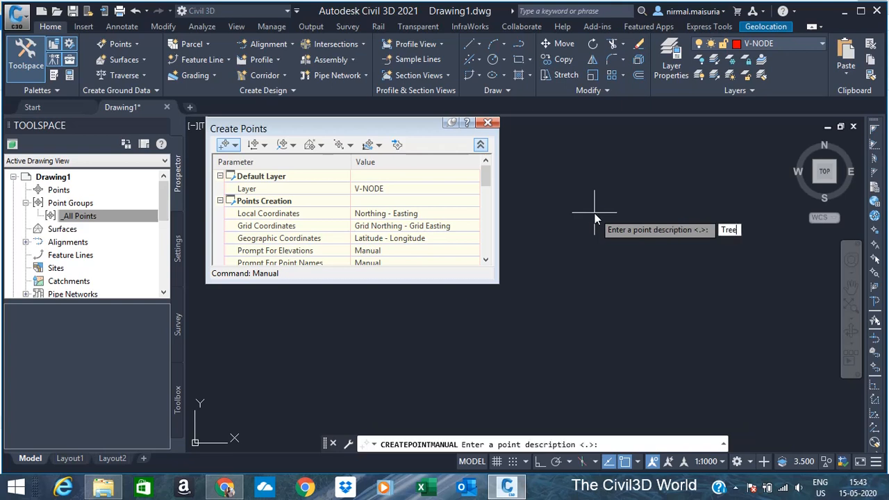
{"action": "key", "text": "Return"}
{"action": "type", "text": "15"}
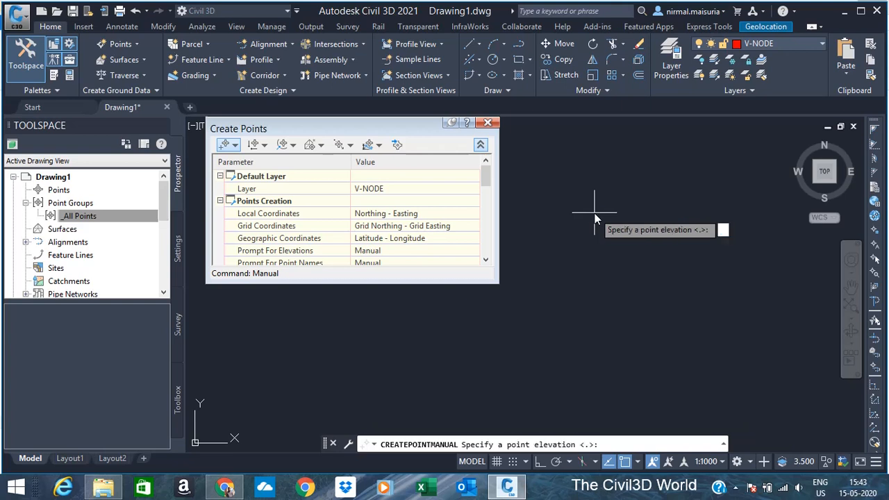
{"action": "key", "text": "Return"}
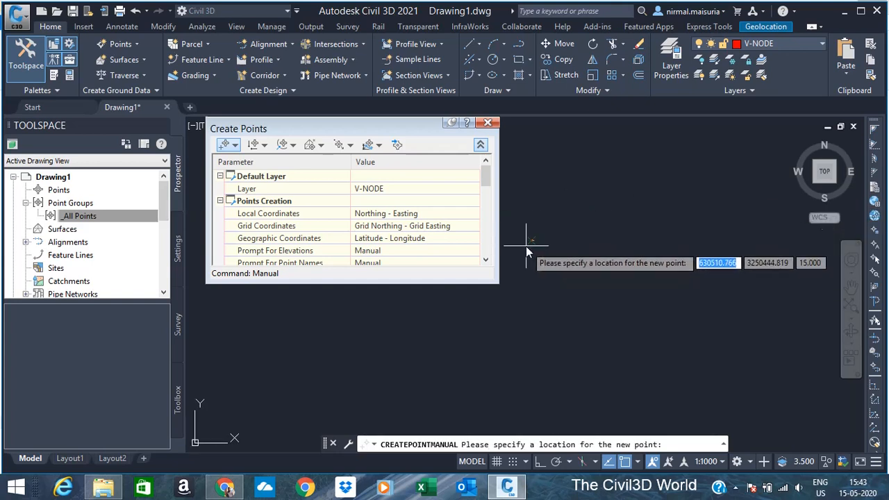
Create a second manual point to the east of the first, with name b, description Tree and elevation 16
{"action": "scroll", "coordinate": [526, 246], "scroll_direction": "up", "scroll_amount": 8}
{"action": "scroll", "coordinate": [570, 211], "scroll_direction": "down", "scroll_amount": 8}
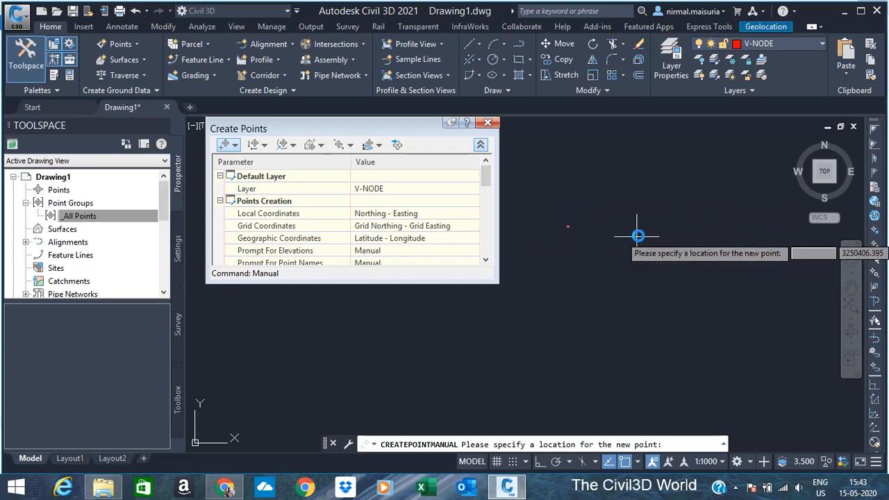
{"action": "scroll", "coordinate": [556, 225], "scroll_direction": "up", "scroll_amount": 5}
{"action": "scroll", "coordinate": [632, 229], "scroll_direction": "down", "scroll_amount": 2}
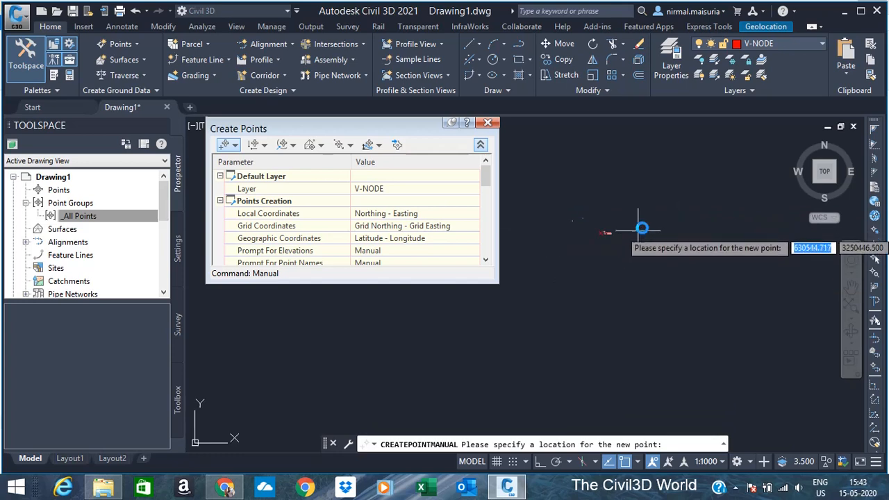
{"action": "left_click", "coordinate": [661, 234]}
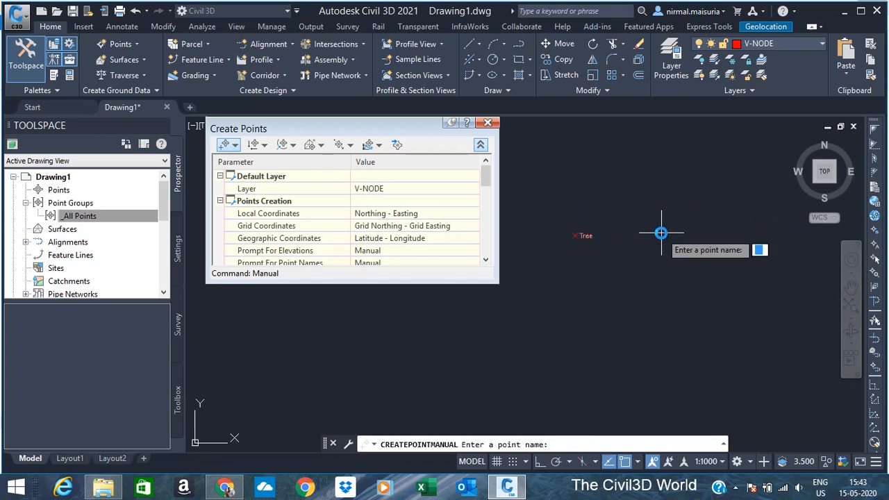
{"action": "key", "text": "Return"}
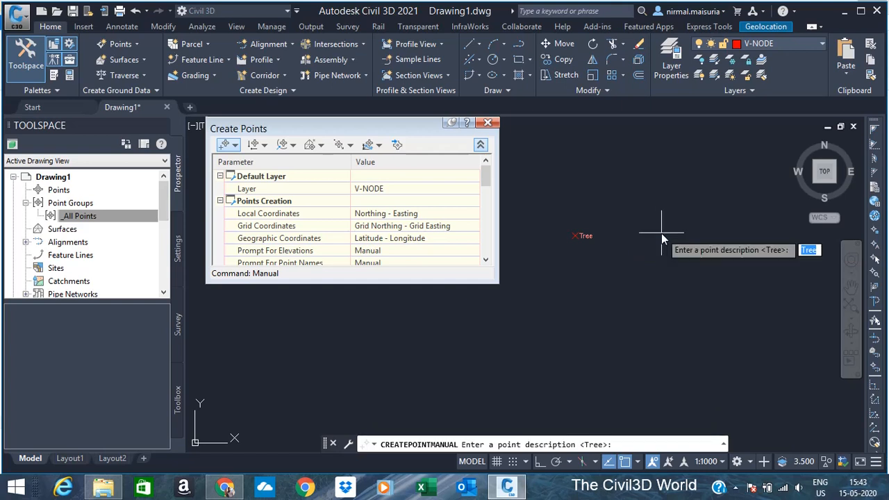
{"action": "key", "text": "Return"}
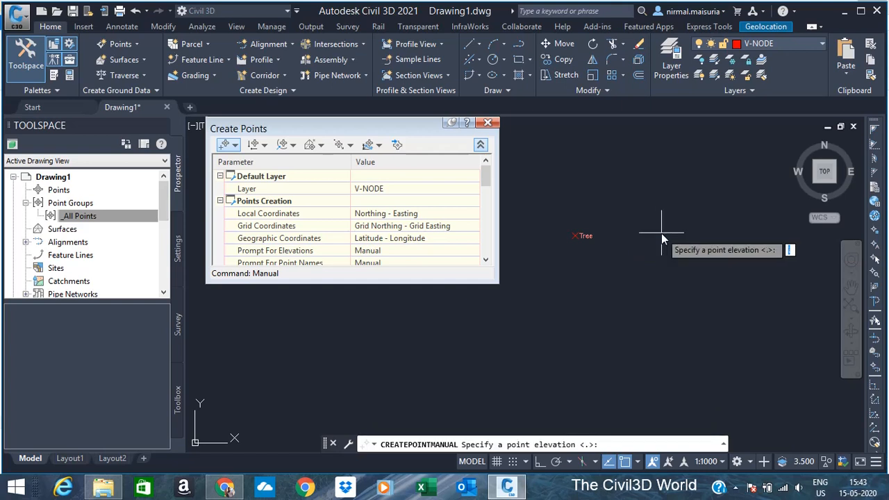
{"action": "type", "text": "16"}
{"action": "key", "text": "Return"}
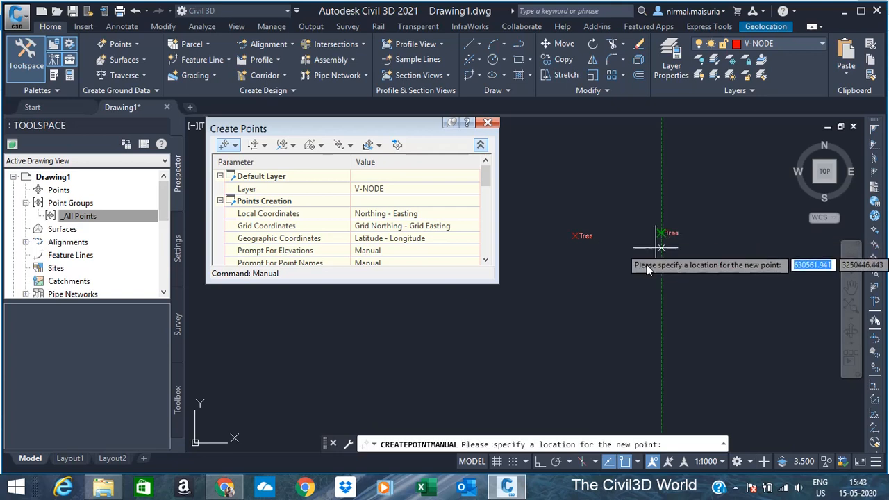
Create a third manual point south of and between the other two, named c with description Tree and elevation 17, and end point creation
{"action": "left_click", "coordinate": [628, 270]}
{"action": "type", "text": "C"}
{"action": "key", "text": "Return"}
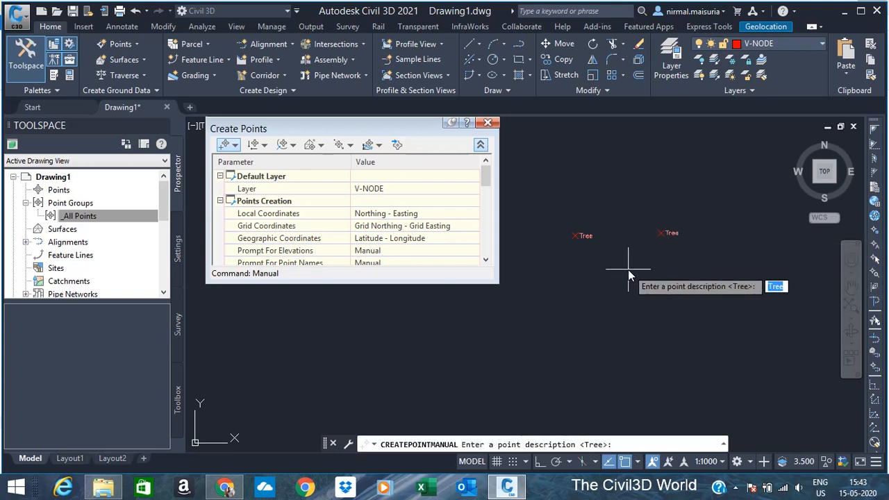
{"action": "key", "text": "Return"}
{"action": "type", "text": "17"}
{"action": "key", "text": "Return"}
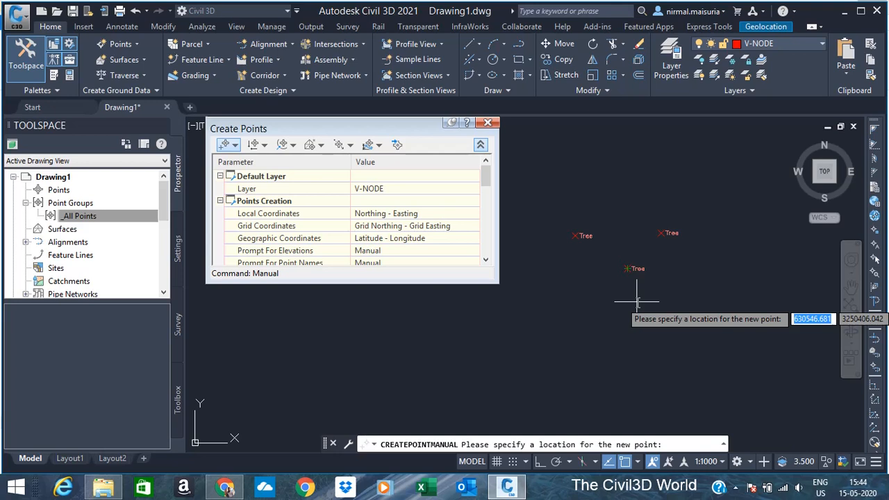
{"action": "key", "text": "Escape"}
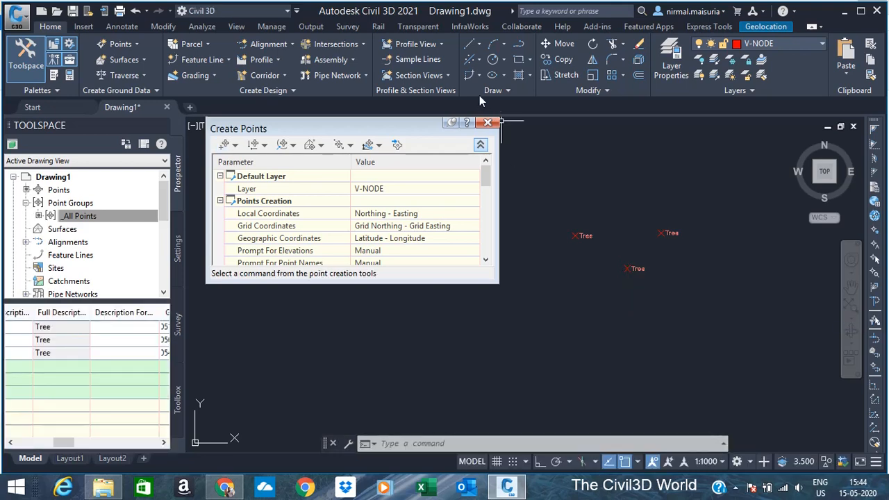
{"action": "left_click", "coordinate": [487, 123]}
Review the point numbers, eastings and northings of the points listed for the _All Points group
{"action": "left_click", "coordinate": [568, 188]}
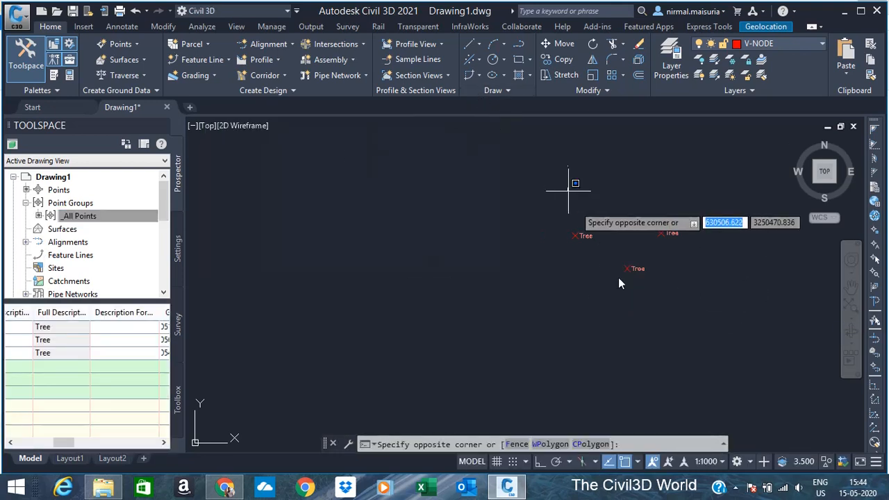
{"action": "key", "text": "Escape"}
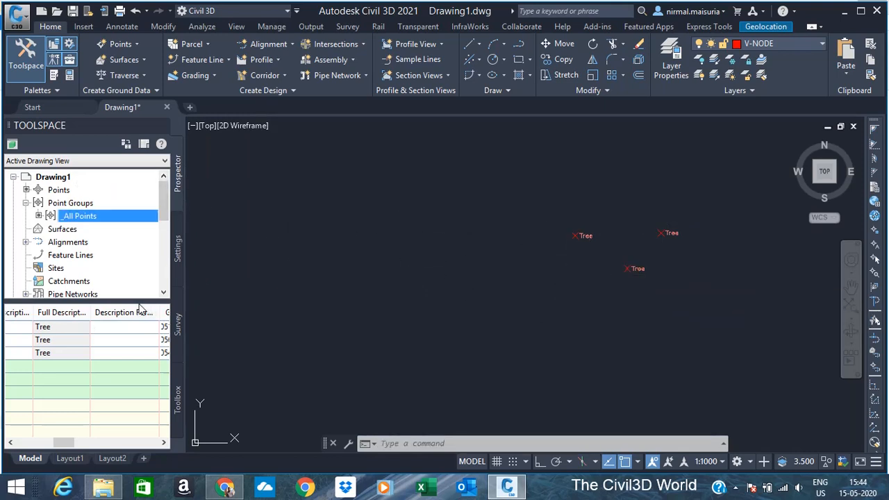
{"action": "left_click", "coordinate": [179, 237]}
{"action": "left_click", "coordinate": [179, 192]}
{"action": "left_click_drag", "start_coordinate": [61, 443], "coordinate": [21, 443]}
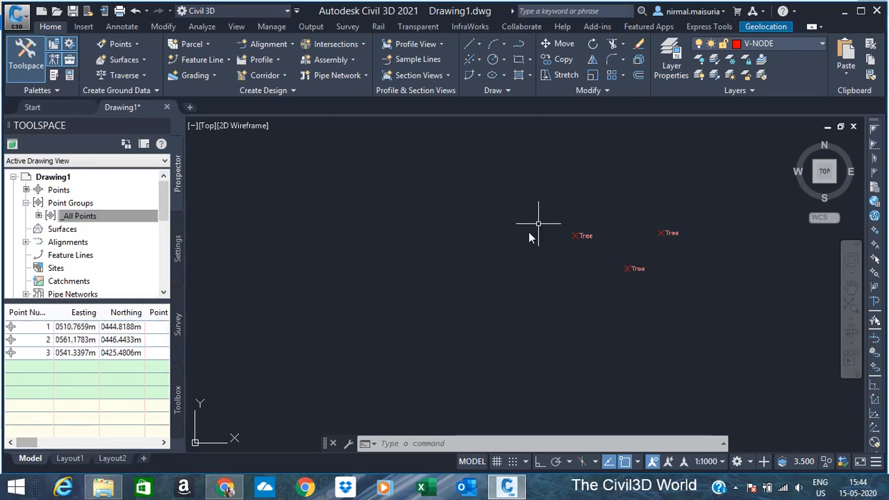
List the three Tree points in the Point Editor and examine their coordinates, elevations, names, descriptions, longitude and latitude
{"action": "left_click", "coordinate": [546, 185]}
{"action": "left_click", "coordinate": [786, 331]}
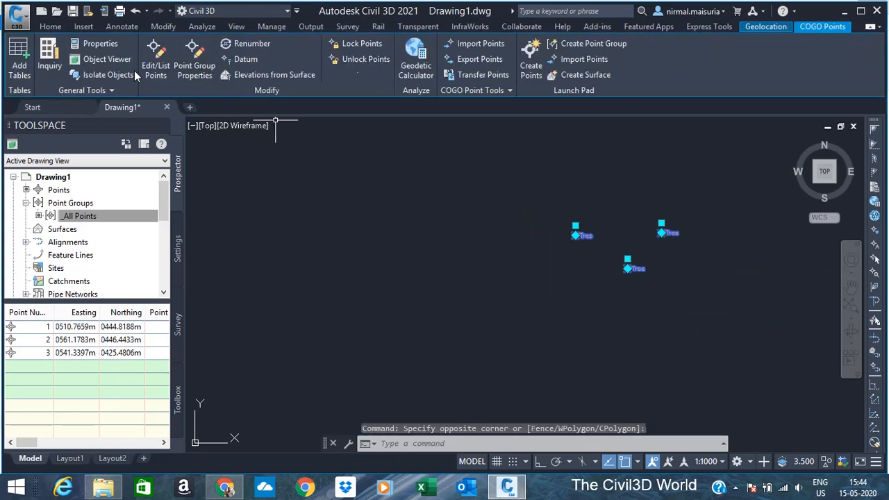
{"action": "left_click", "coordinate": [153, 73]}
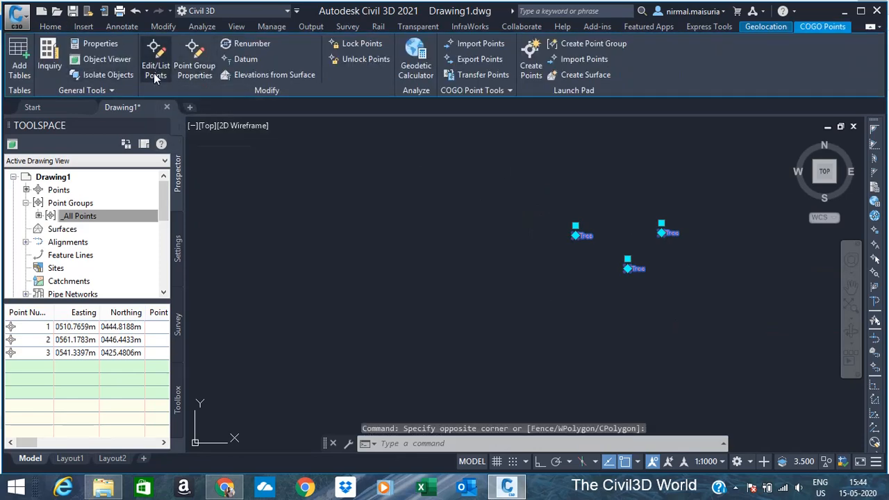
{"action": "mouse_move", "coordinate": [123, 214]}
{"action": "left_mouse_down"}
{"action": "mouse_move", "coordinate": [188, 223]}
{"action": "mouse_move", "coordinate": [75, 207]}
{"action": "left_mouse_up"}
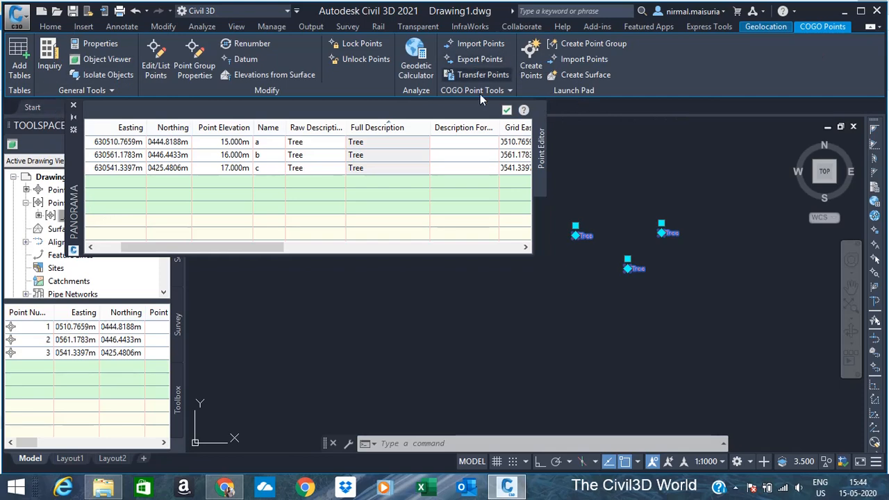
{"action": "left_click_drag", "start_coordinate": [78, 187], "coordinate": [103, 207]}
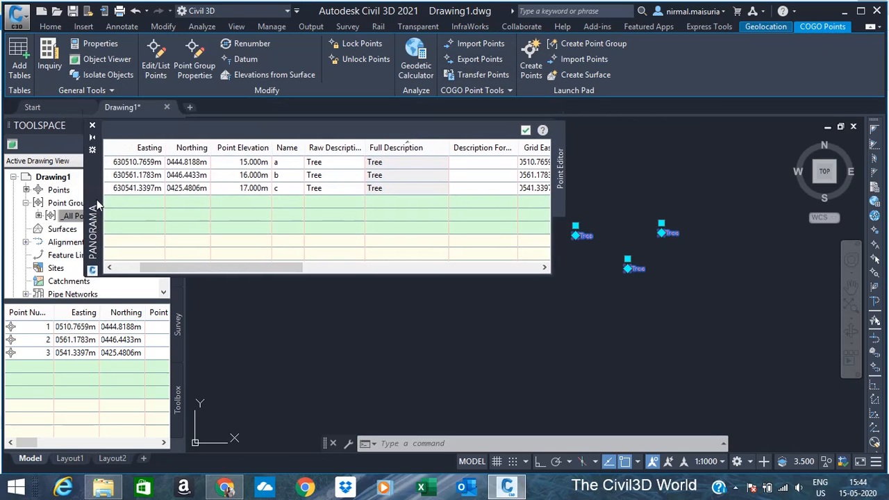
{"action": "left_click_drag", "start_coordinate": [173, 267], "coordinate": [161, 268]}
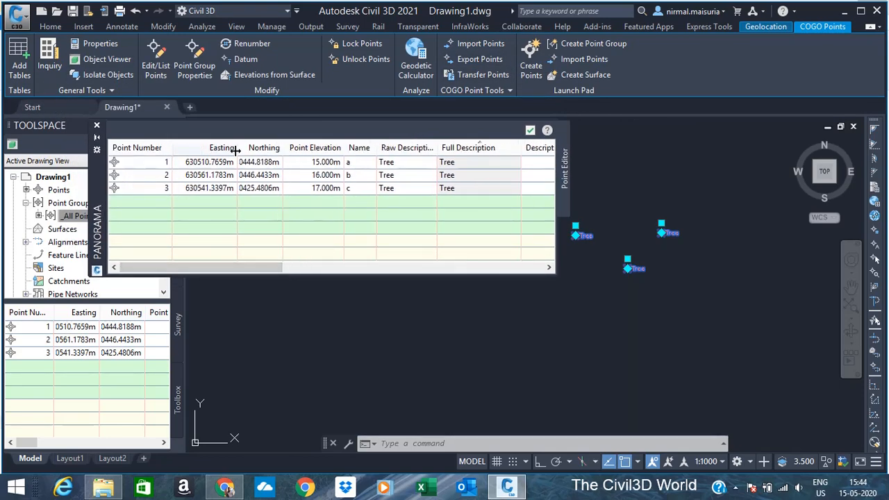
{"action": "left_click", "coordinate": [200, 162]}
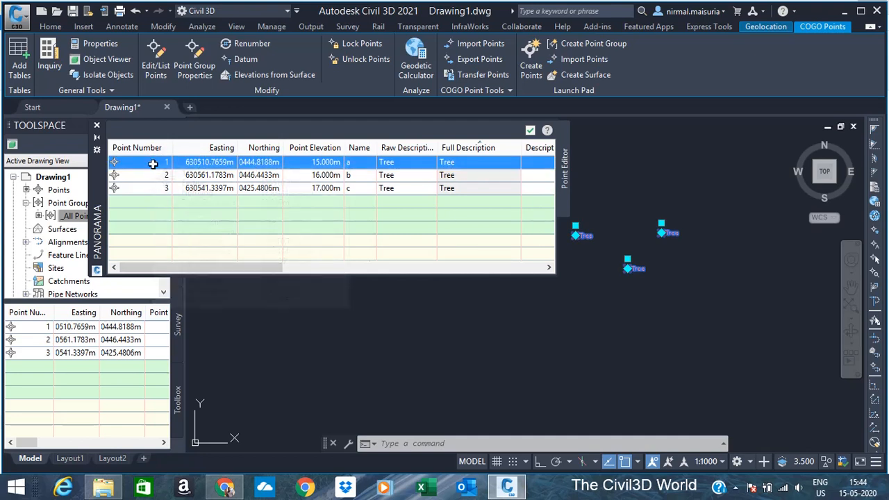
{"action": "left_click_drag", "start_coordinate": [180, 268], "coordinate": [200, 267]}
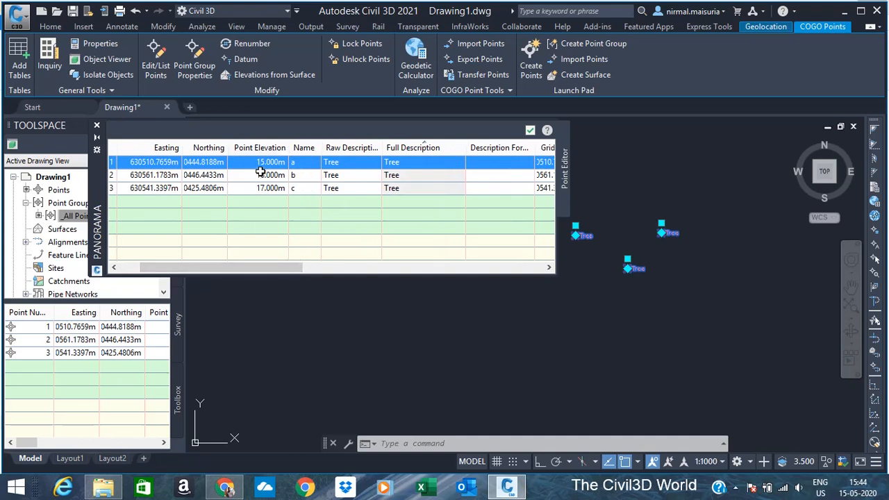
{"action": "left_click_drag", "start_coordinate": [267, 272], "coordinate": [382, 268]}
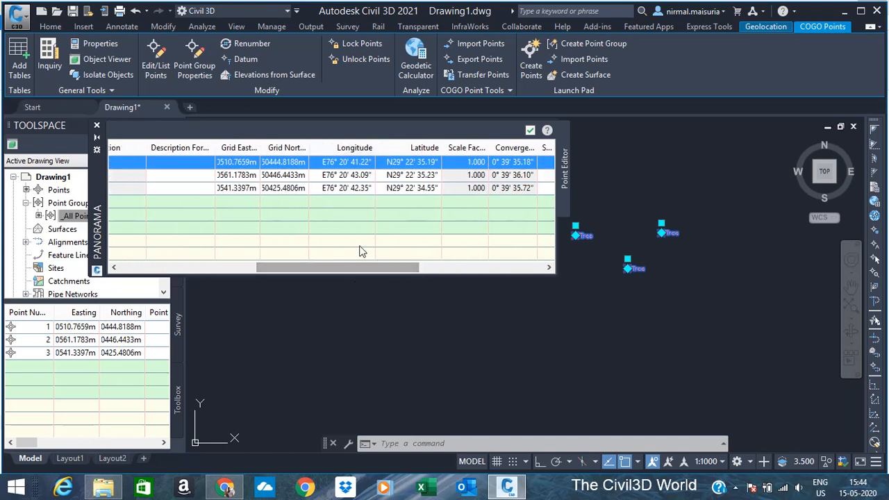
{"action": "left_click", "coordinate": [530, 130]}
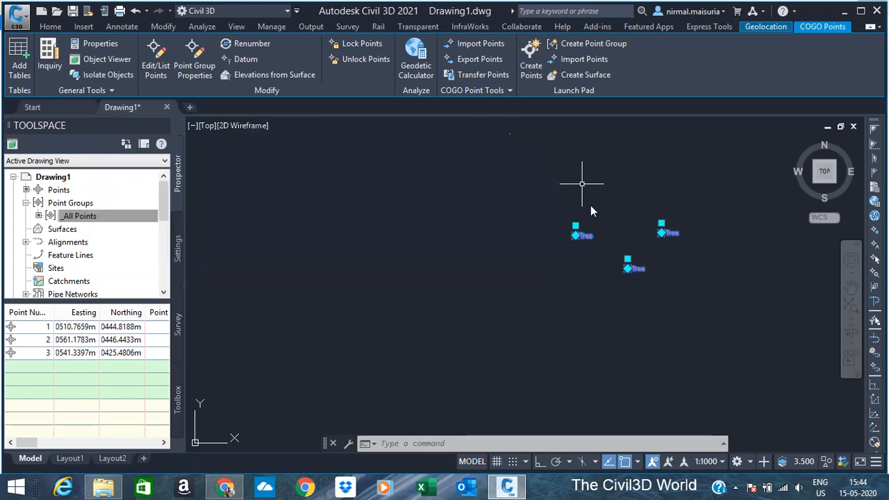
{"action": "key", "text": "Escape"}
Inspect the object properties of the first Tree point, including its name, number, raw description, styles and layer
{"action": "left_click", "coordinate": [561, 199]}
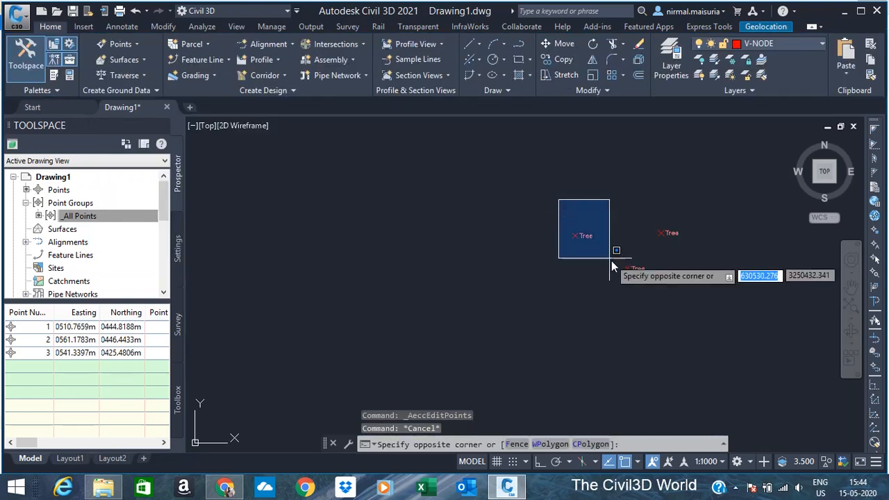
{"action": "left_click", "coordinate": [611, 260]}
{"action": "right_click", "coordinate": [563, 258]}
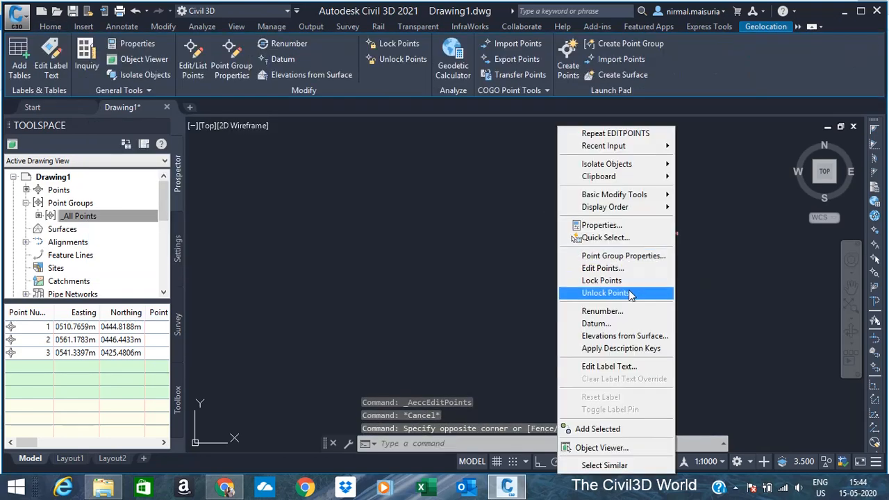
{"action": "left_click", "coordinate": [599, 225]}
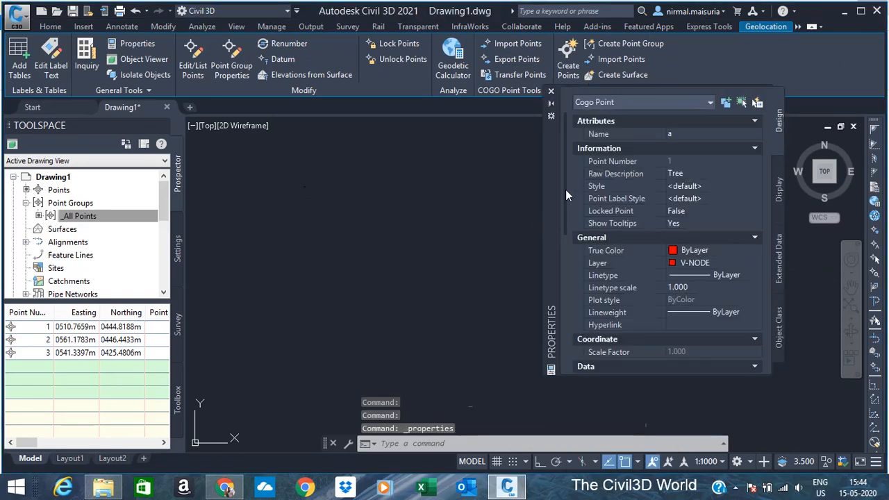
{"action": "mouse_move", "coordinate": [565, 189]}
{"action": "left_mouse_down"}
{"action": "mouse_move", "coordinate": [566, 345]}
{"action": "mouse_move", "coordinate": [591, 197]}
{"action": "mouse_move", "coordinate": [556, 111]}
{"action": "left_mouse_up"}
{"action": "left_click", "coordinate": [551, 91]}
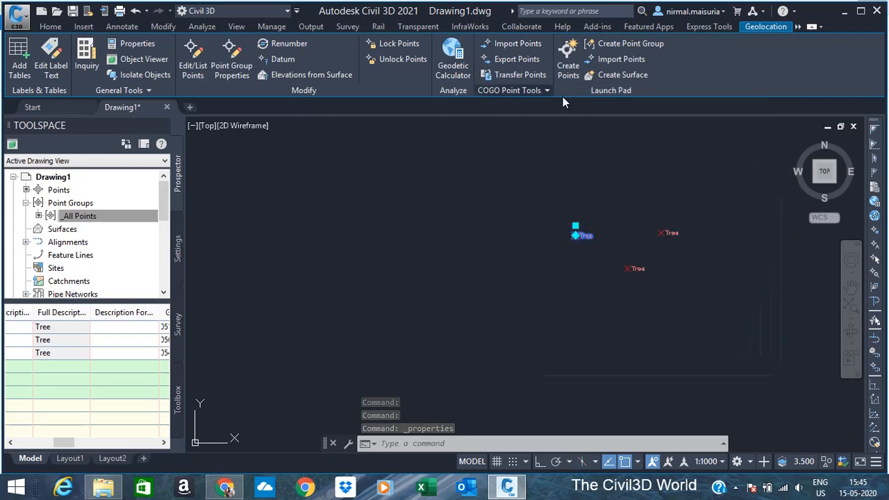
{"action": "key", "text": "Escape"}
Select the three Tree points and start a point table that uses the PNEZD format table style
{"action": "left_click", "coordinate": [540, 193]}
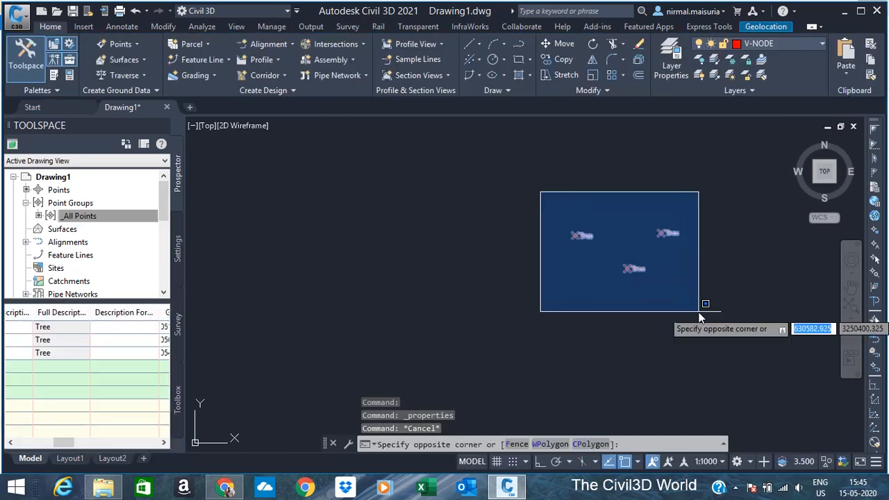
{"action": "left_click", "coordinate": [698, 311]}
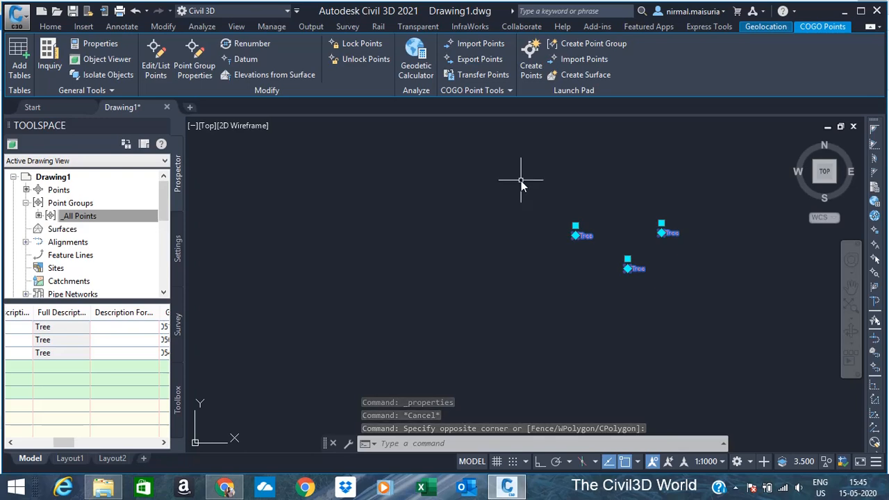
{"action": "left_click", "coordinate": [19, 80]}
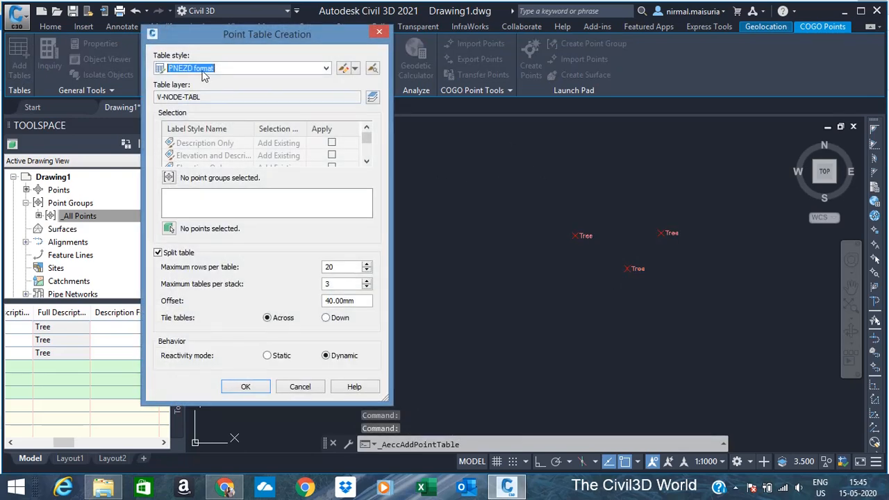
{"action": "left_click", "coordinate": [203, 74]}
{"action": "left_click", "coordinate": [198, 89]}
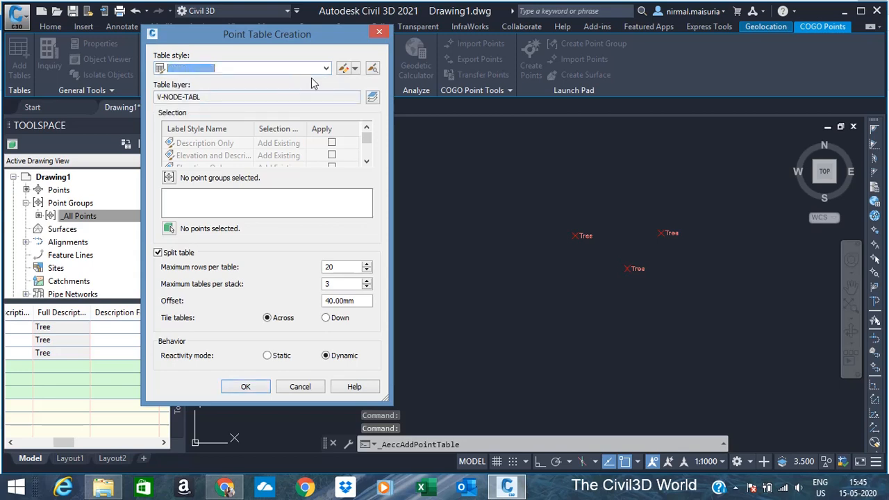
Examine the data properties and column structure of the PNEZD format table style
{"action": "left_click", "coordinate": [354, 68]}
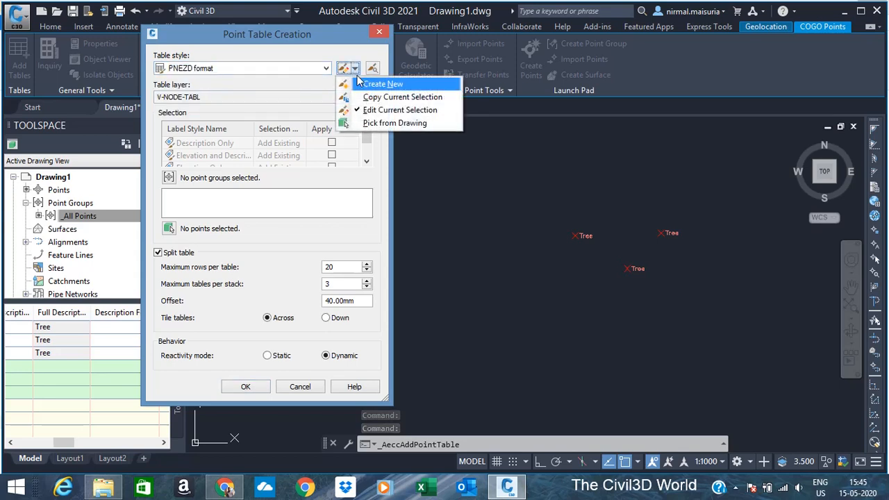
{"action": "left_click", "coordinate": [380, 113]}
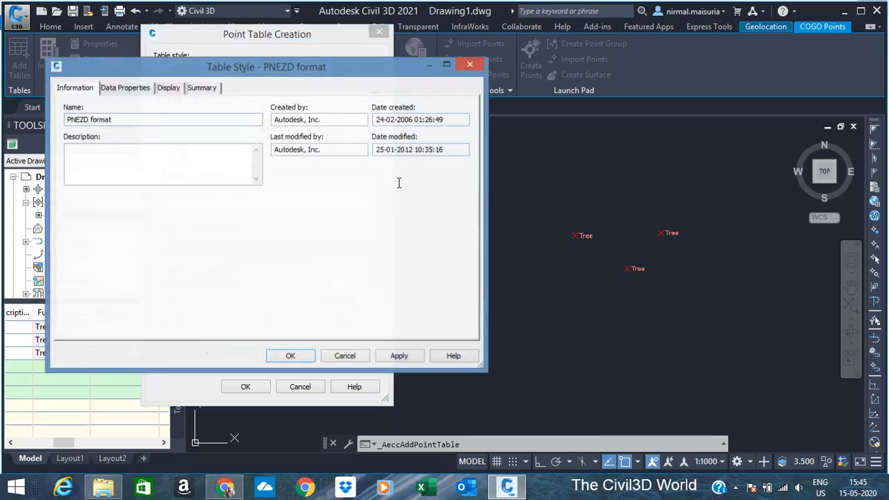
{"action": "left_click", "coordinate": [139, 90]}
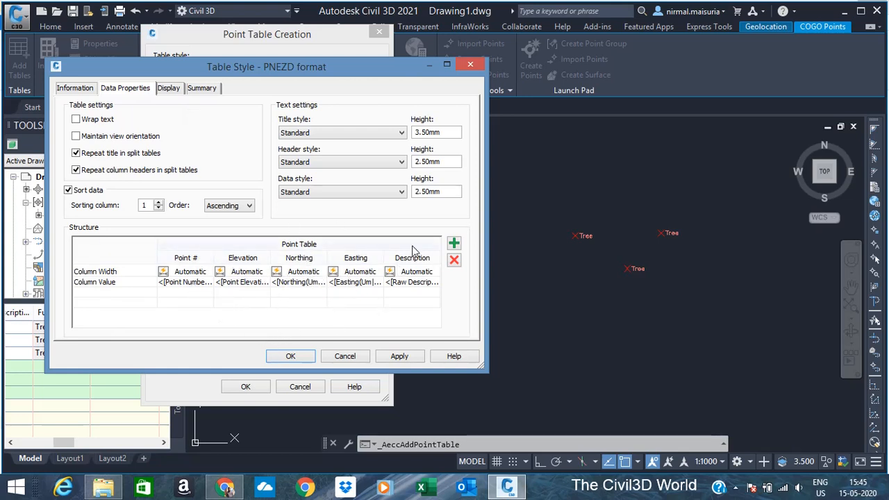
{"action": "left_click_drag", "start_coordinate": [359, 275], "coordinate": [356, 261]}
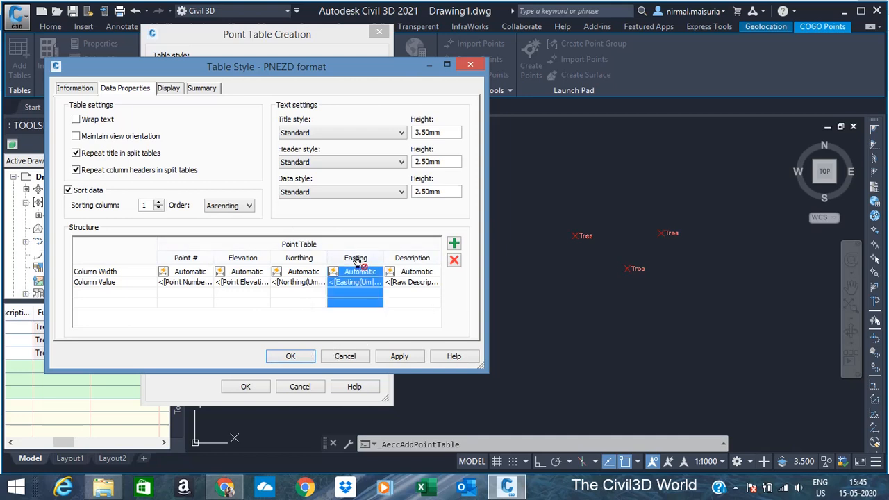
{"action": "left_click", "coordinate": [312, 258]}
{"action": "left_click", "coordinate": [300, 355]}
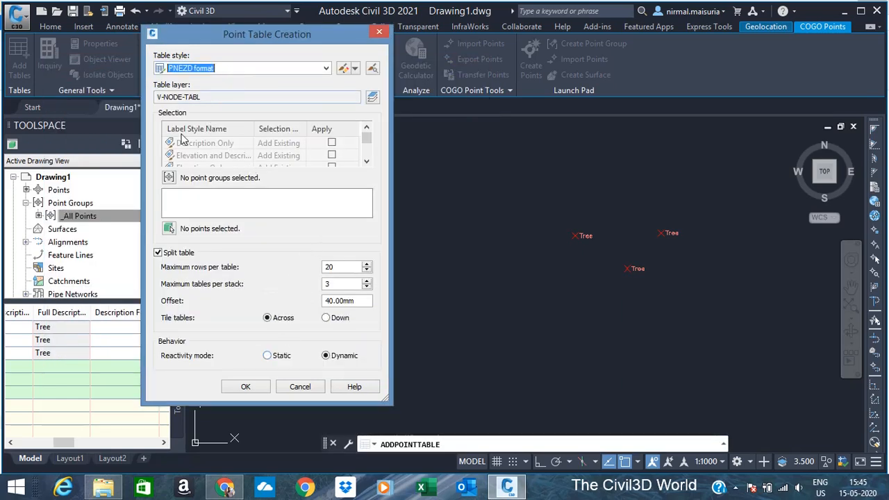
Pick the three Tree points for the PNEZD point table, create it and place it west of the points
{"action": "left_click", "coordinate": [169, 229]}
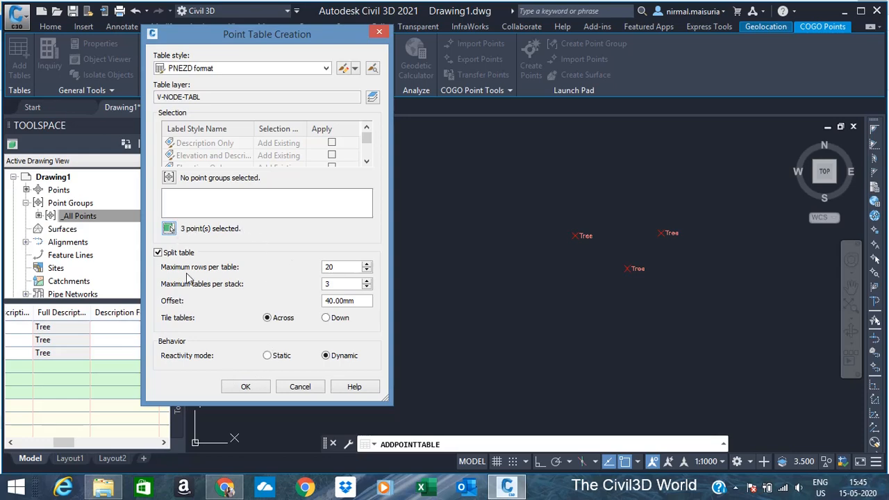
{"action": "left_click", "coordinate": [245, 387]}
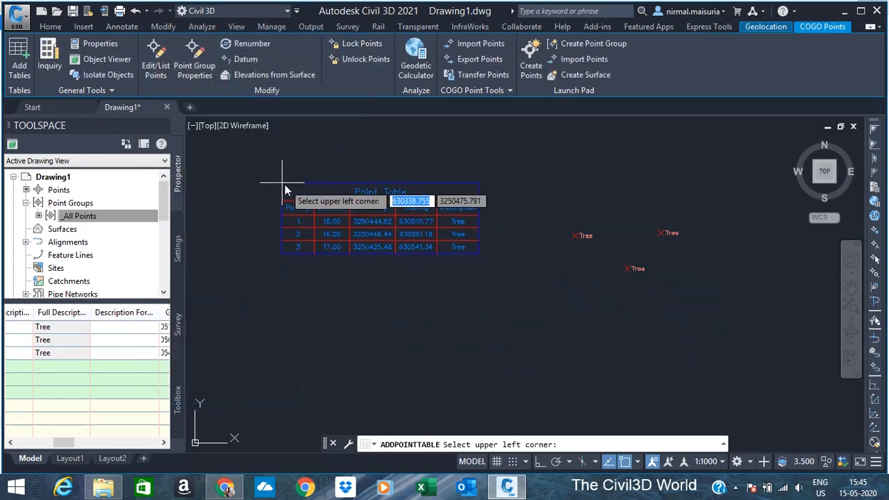
{"action": "left_click", "coordinate": [276, 204]}
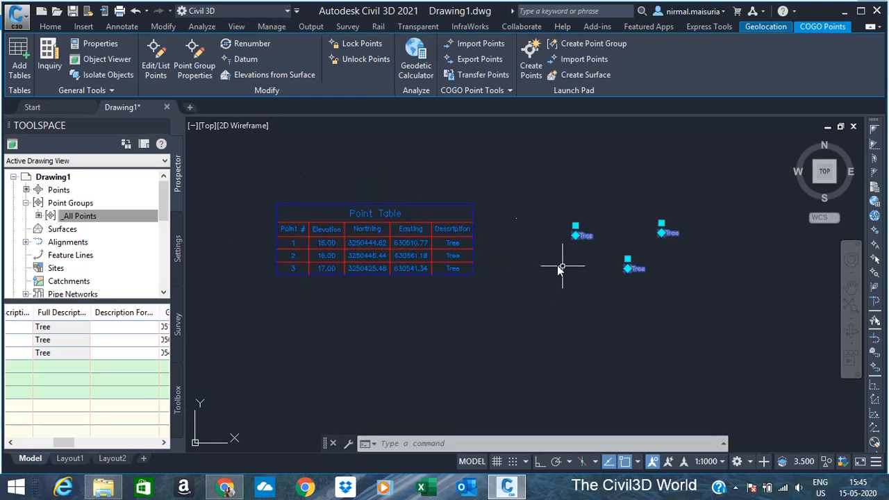
{"action": "key", "text": "Escape"}
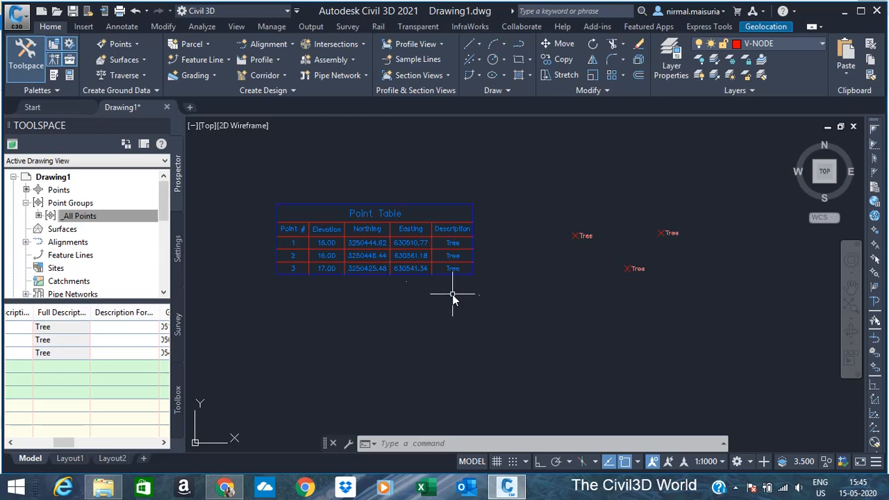
Move the point table to the open area southwest of the three Tree points
{"action": "left_click", "coordinate": [410, 269]}
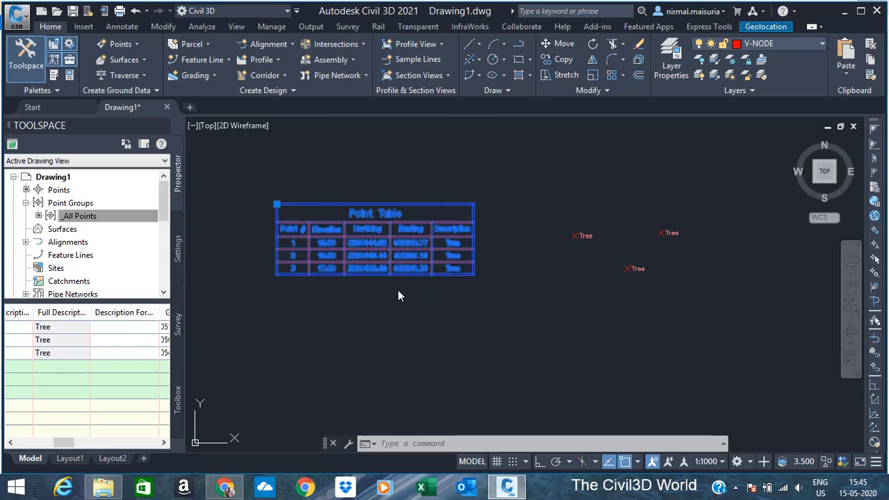
{"action": "left_click", "coordinate": [277, 203]}
{"action": "left_click", "coordinate": [342, 289]}
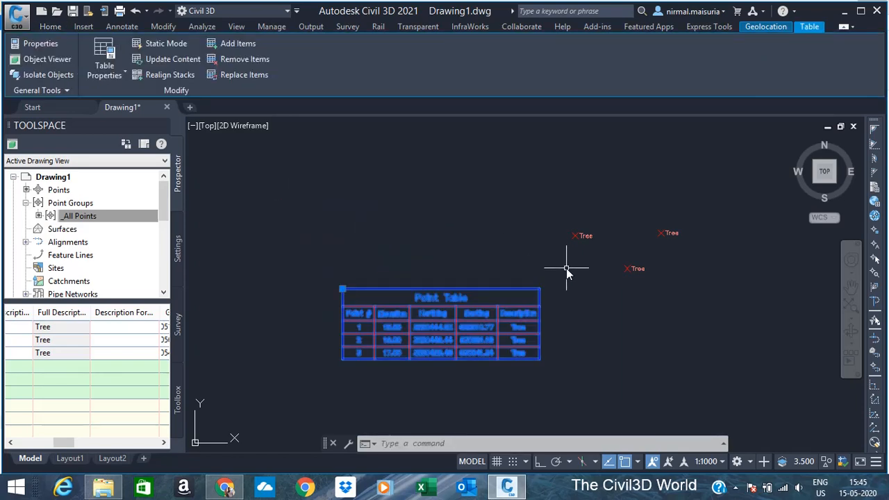
{"action": "key", "text": "Escape"}
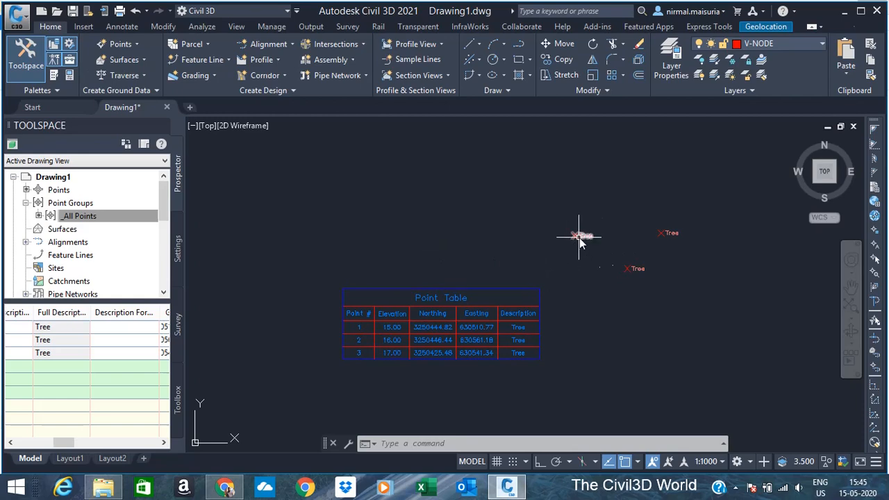
Move the first Tree point several times, ending at about northing 3250455.97, easting 630509.29, checking its row in the point table
{"action": "left_click", "coordinate": [576, 236]}
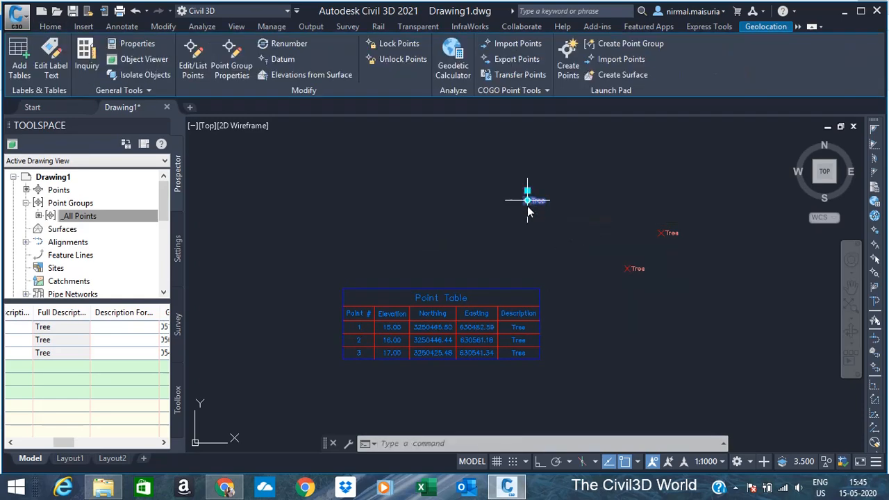
{"action": "left_click", "coordinate": [528, 202]}
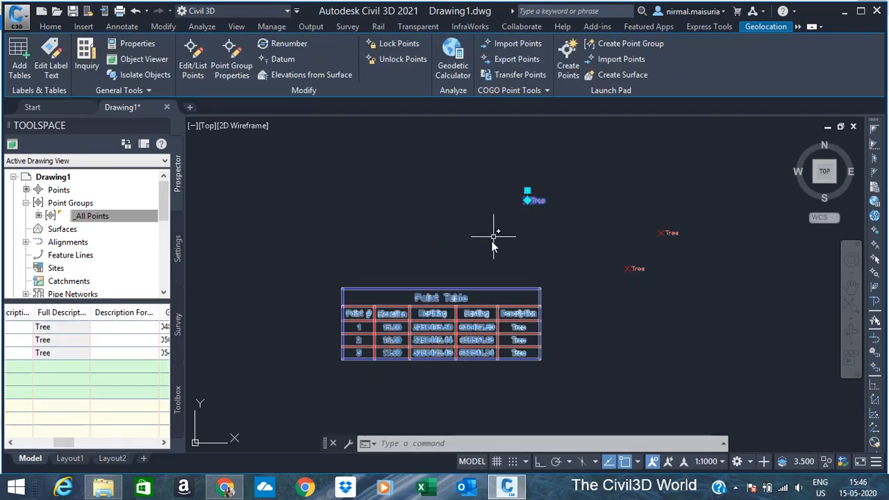
{"action": "left_click", "coordinate": [527, 201]}
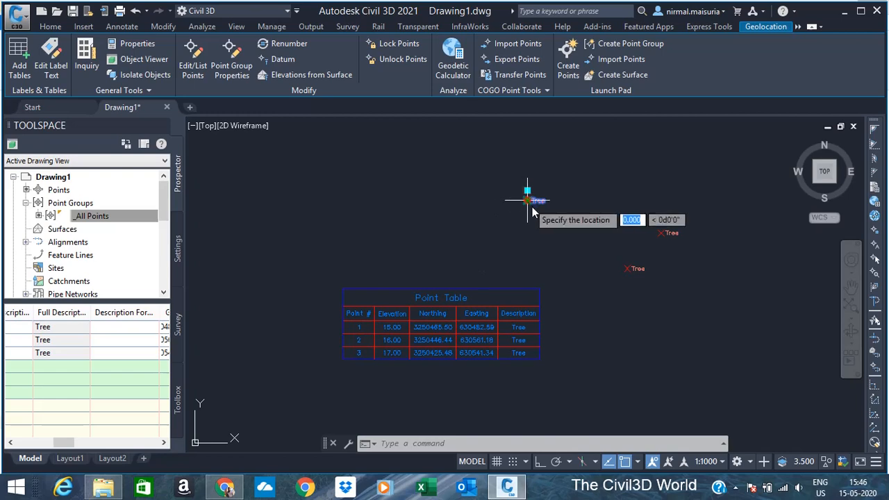
{"action": "left_click", "coordinate": [554, 241]}
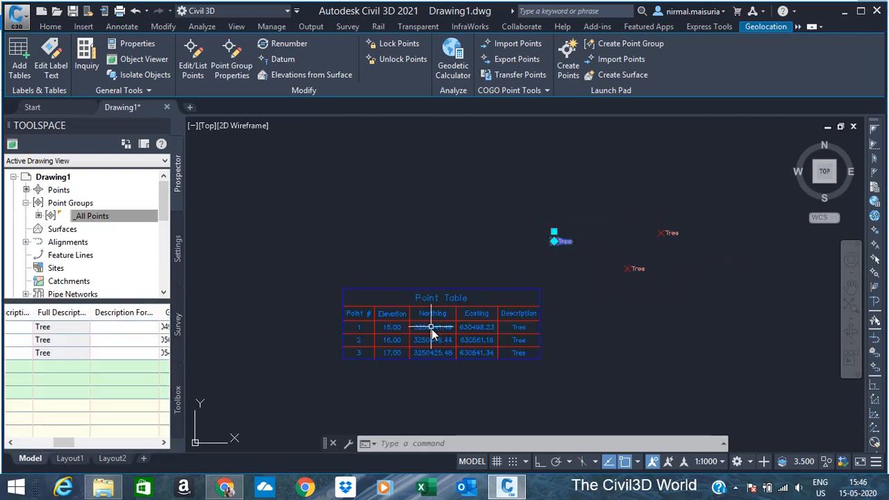
{"action": "left_click", "coordinate": [554, 241]}
{"action": "left_click", "coordinate": [572, 216]}
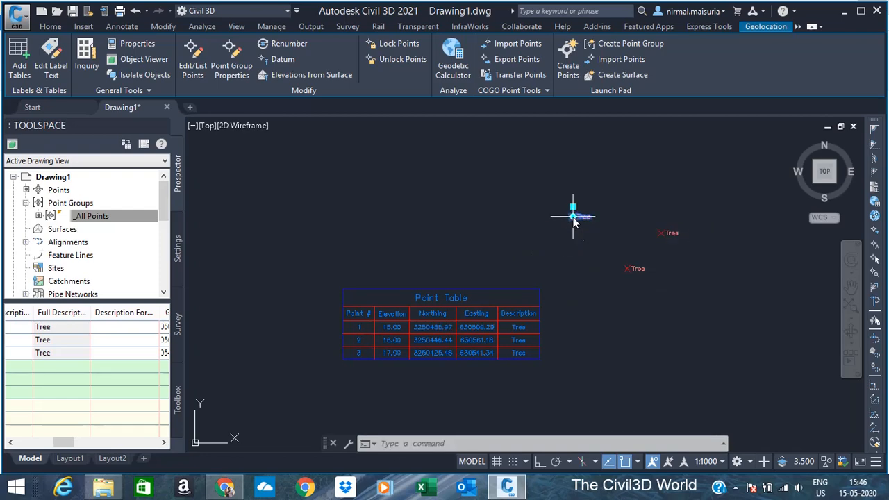
{"action": "key", "text": "Escape"}
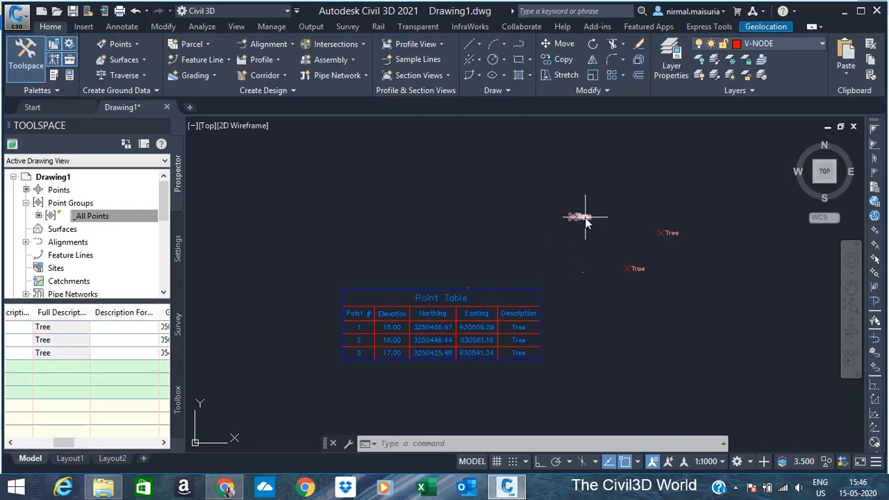
Change the moved point's raw description to RE in the Point Editor and close the editor
{"action": "right_click", "coordinate": [586, 221]}
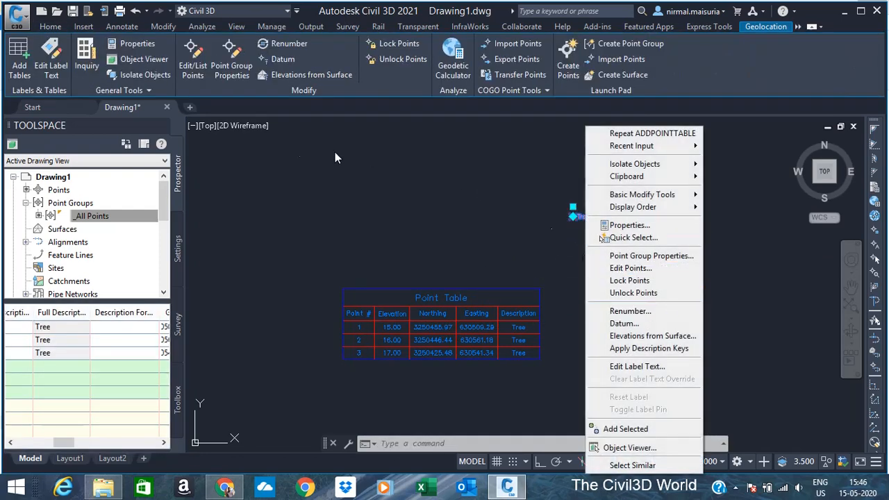
{"action": "left_click", "coordinate": [211, 67]}
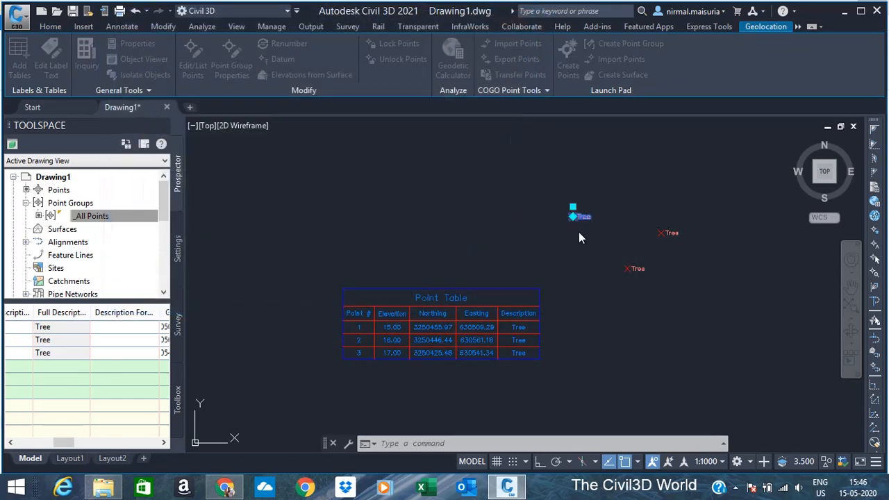
{"action": "left_click", "coordinate": [193, 62]}
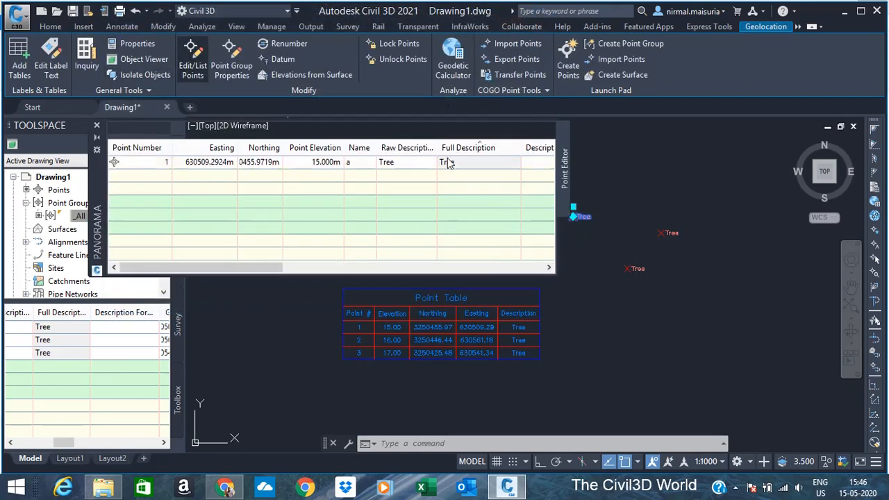
{"action": "left_click", "coordinate": [404, 162]}
{"action": "left_click", "coordinate": [405, 164]}
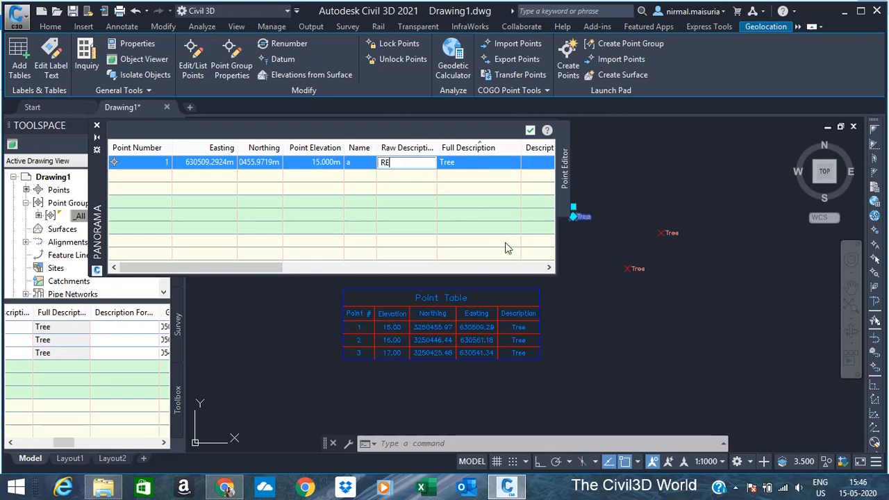
{"action": "left_click", "coordinate": [586, 314]}
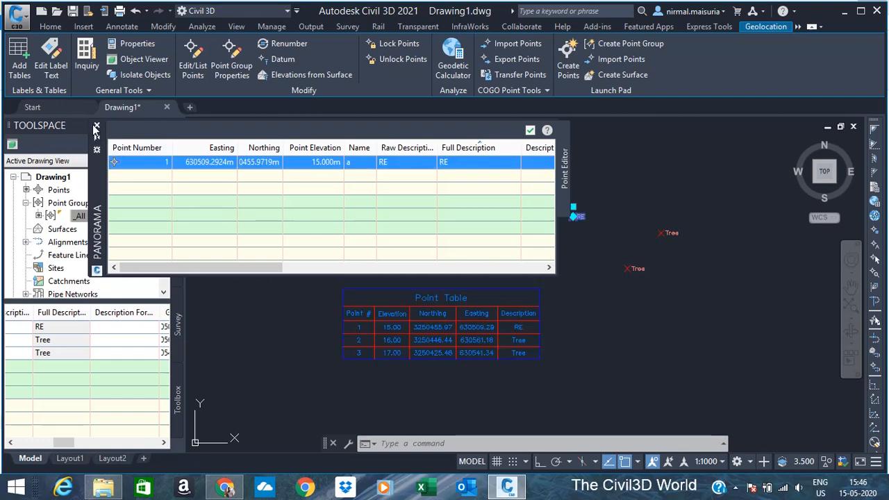
{"action": "left_click_drag", "start_coordinate": [100, 191], "coordinate": [96, 163]}
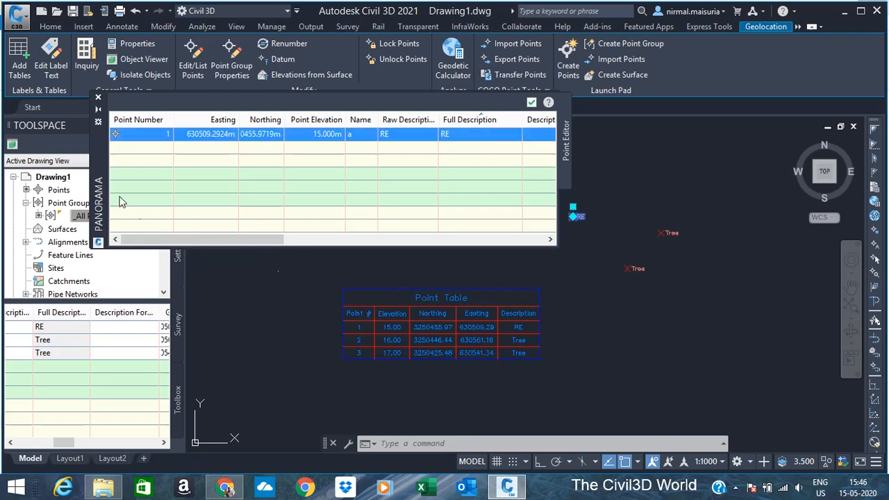
{"action": "left_click_drag", "start_coordinate": [101, 170], "coordinate": [107, 209]}
{"action": "left_click", "coordinate": [105, 136]}
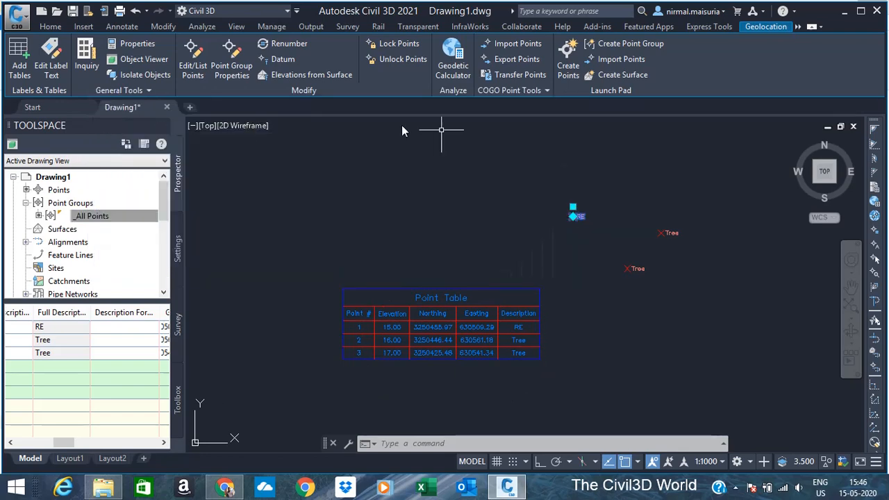
{"action": "key", "text": "Escape"}
Examine the markers and description labels of the three points in the drawing up close
{"action": "left_click", "coordinate": [540, 184]}
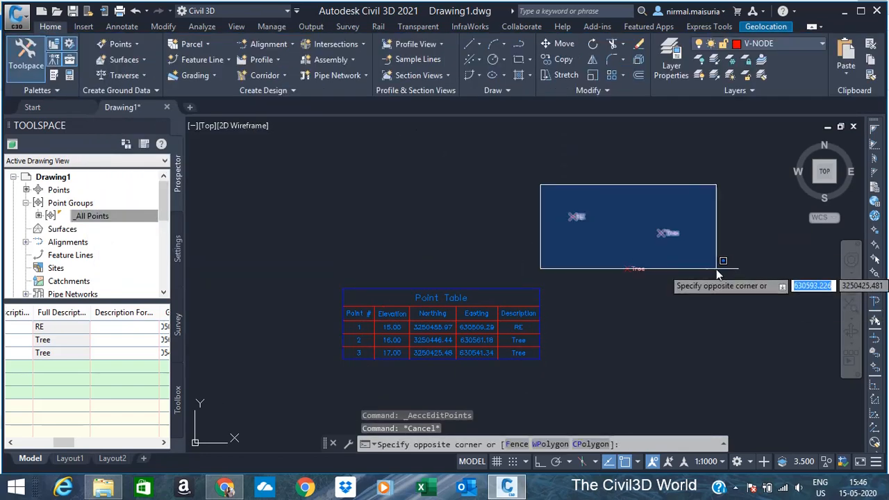
{"action": "left_click", "coordinate": [722, 283]}
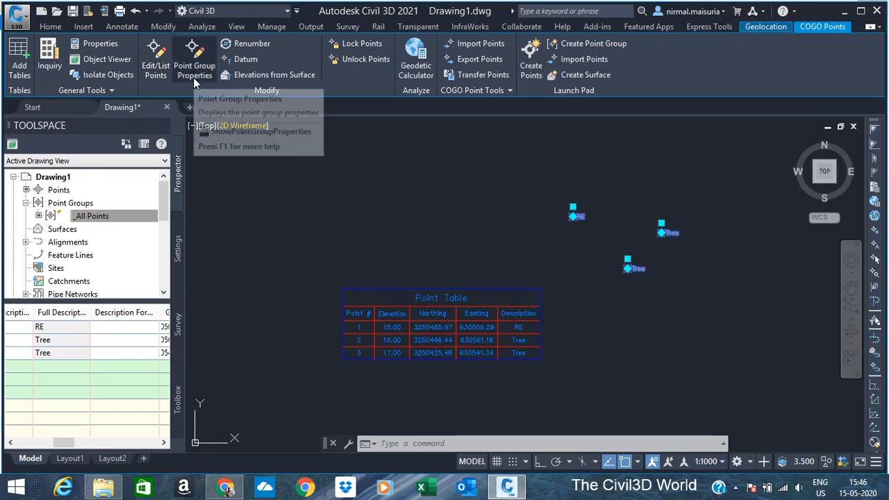
{"action": "left_click", "coordinate": [641, 251]}
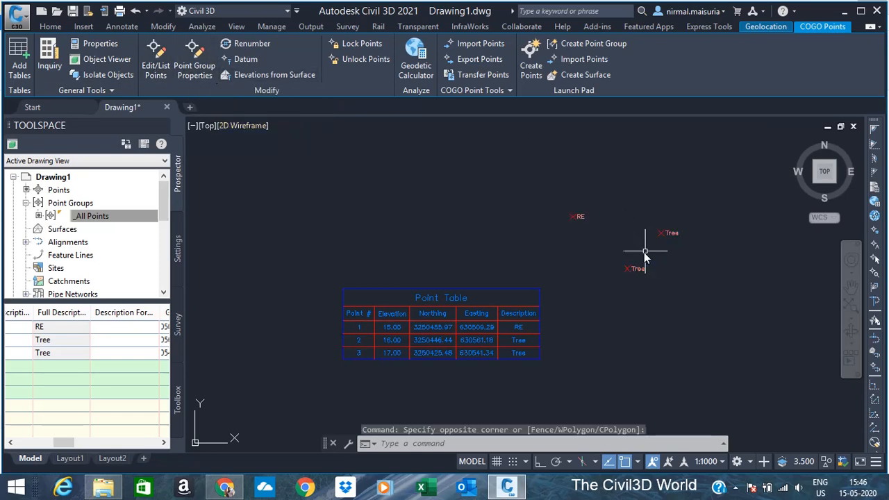
{"action": "key", "text": "Escape"}
{"action": "scroll", "coordinate": [678, 243], "scroll_direction": "up", "scroll_amount": 4}
{"action": "scroll", "coordinate": [564, 181], "scroll_direction": "down", "scroll_amount": 2}
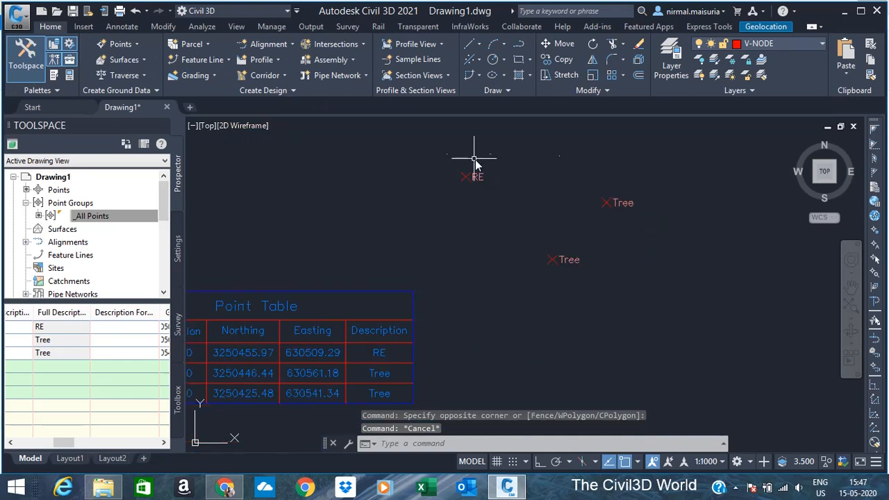
{"action": "scroll", "coordinate": [470, 159], "scroll_direction": "up", "scroll_amount": 4}
{"action": "scroll", "coordinate": [470, 158], "scroll_direction": "down", "scroll_amount": 4}
{"action": "scroll", "coordinate": [611, 194], "scroll_direction": "up", "scroll_amount": 3}
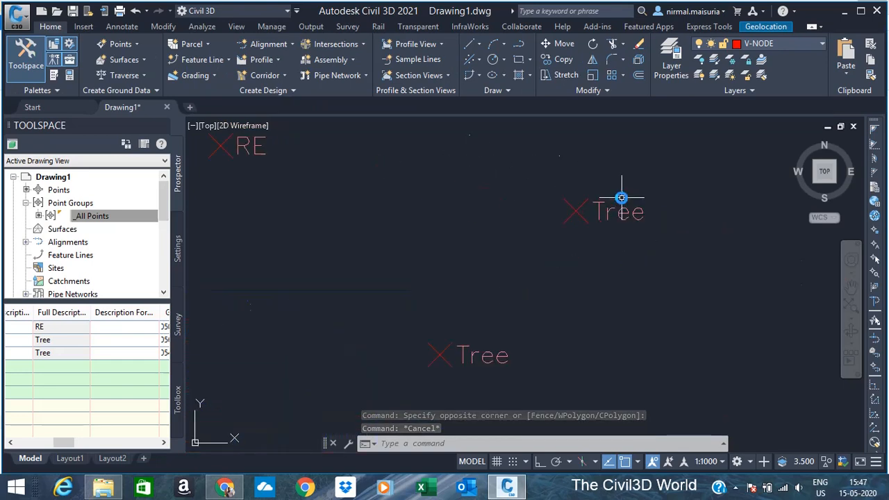
{"action": "scroll", "coordinate": [622, 197], "scroll_direction": "down", "scroll_amount": 2}
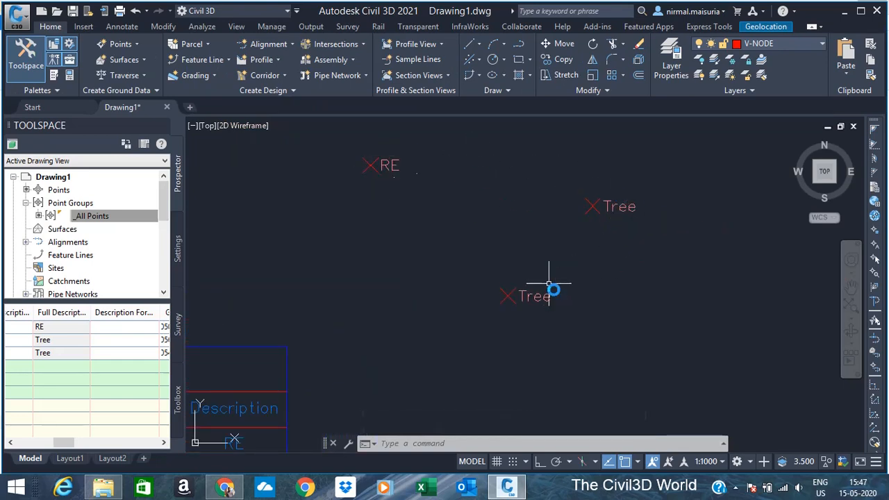
{"action": "left_click", "coordinate": [344, 147]}
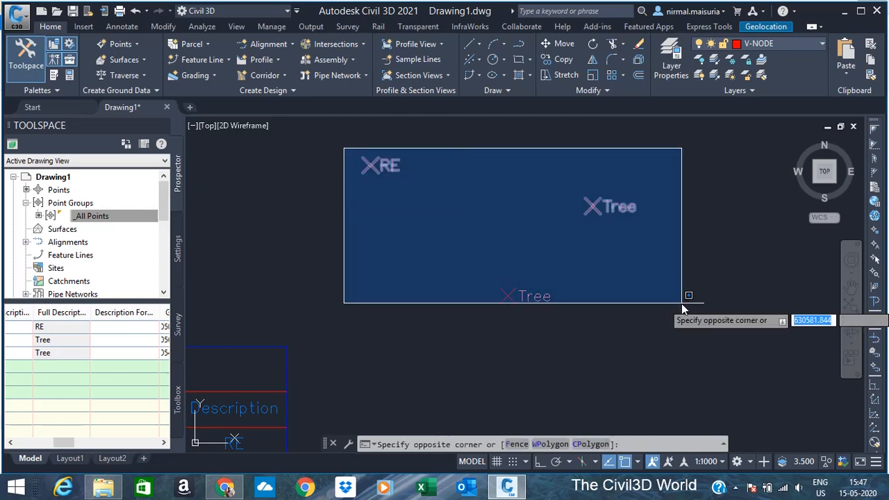
{"action": "left_click", "coordinate": [681, 303]}
{"action": "key", "text": "Escape"}
{"action": "left_click", "coordinate": [109, 219]}
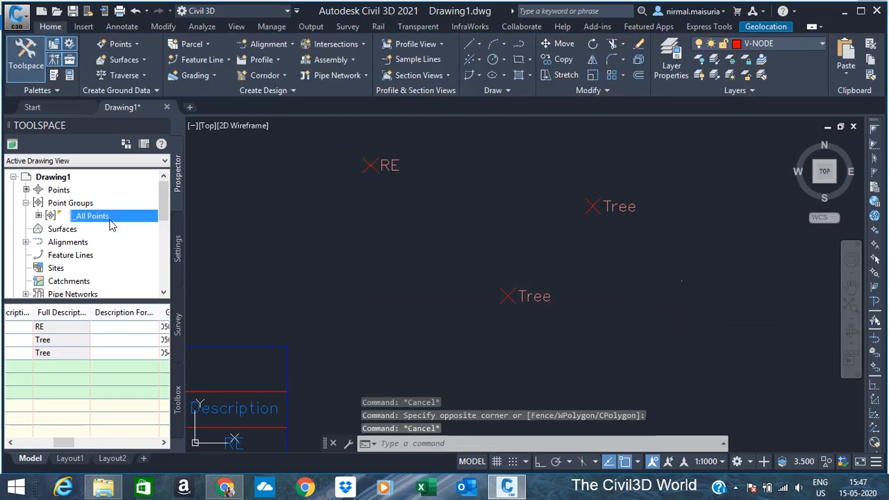
{"action": "right_click", "coordinate": [111, 224]}
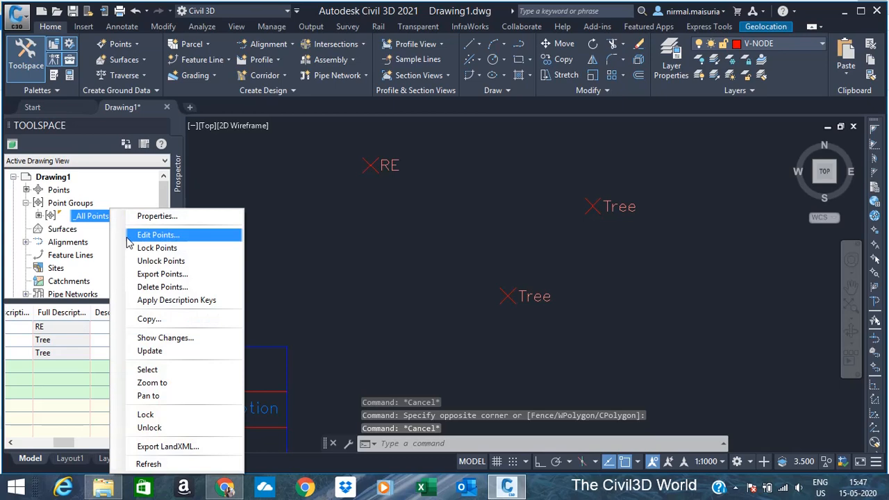
{"action": "left_click", "coordinate": [129, 236]}
{"action": "left_click", "coordinate": [558, 142]}
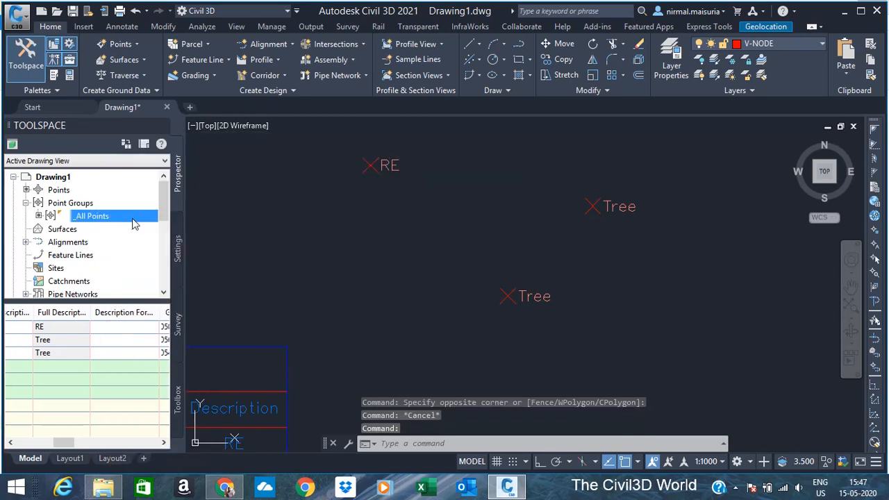
Open the properties of the _All Points point group and set its default point style to Tree
{"action": "right_click", "coordinate": [94, 218]}
{"action": "left_click", "coordinate": [140, 218]}
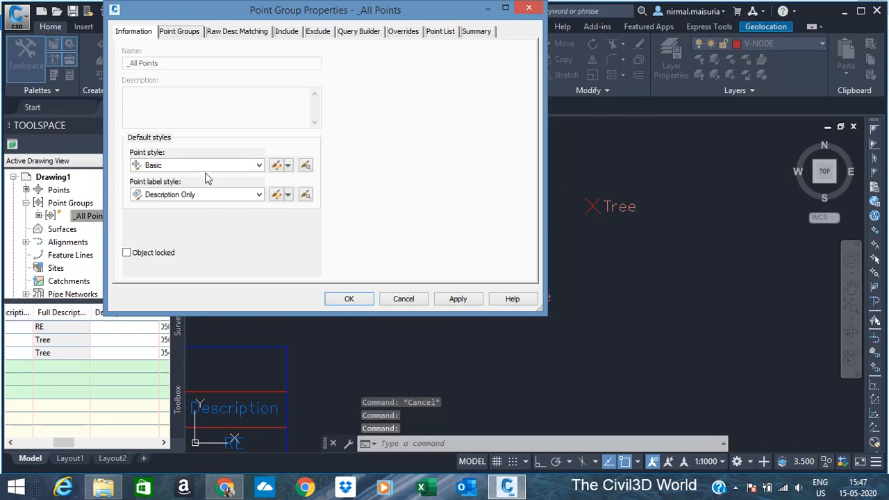
{"action": "left_click", "coordinate": [206, 166]}
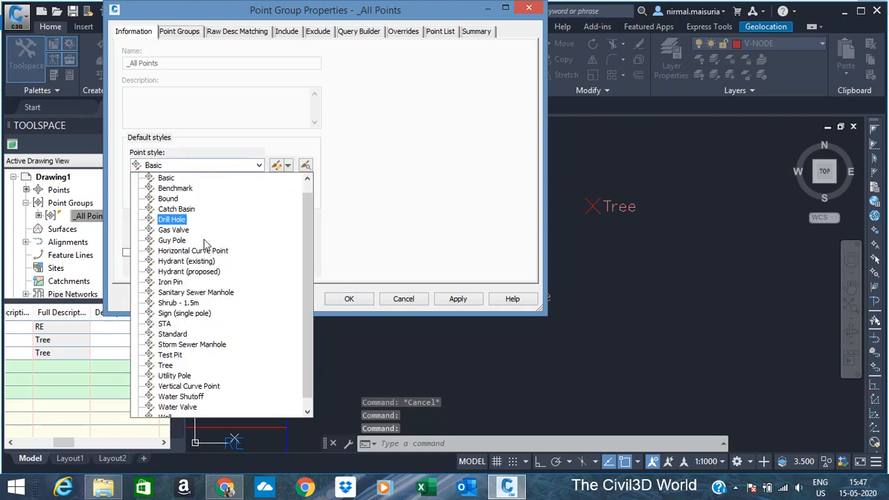
{"action": "scroll", "coordinate": [170, 223], "scroll_direction": "down", "scroll_amount": 1}
{"action": "left_click", "coordinate": [167, 355]}
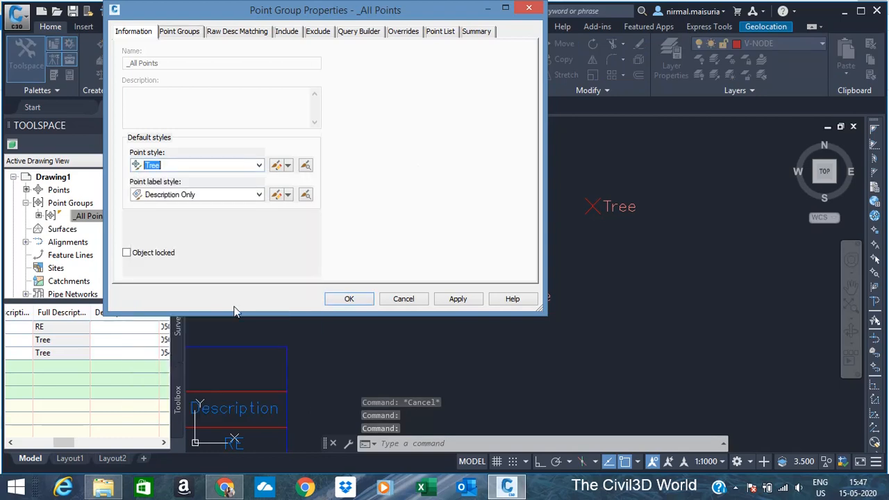
Set the point group's default point label style to Elevation Only, apply it and close the properties
{"action": "left_click", "coordinate": [223, 197]}
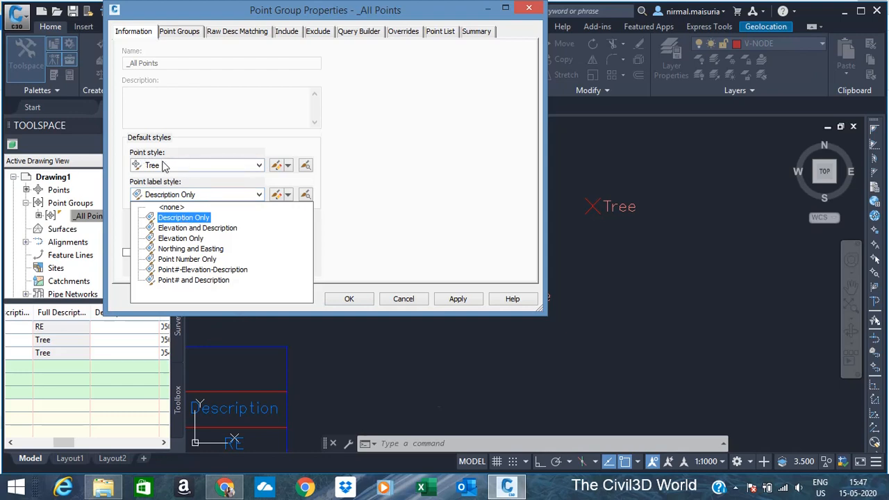
{"action": "left_click", "coordinate": [177, 218]}
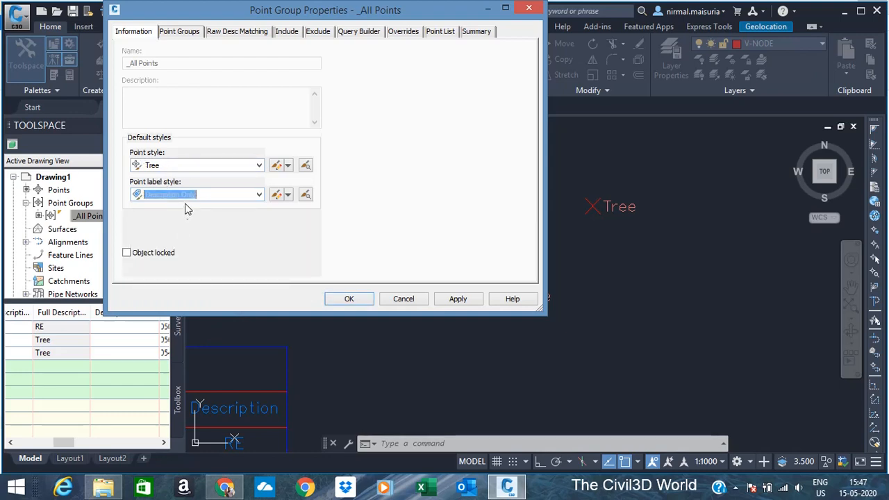
{"action": "left_click", "coordinate": [186, 195]}
{"action": "left_click", "coordinate": [182, 243]}
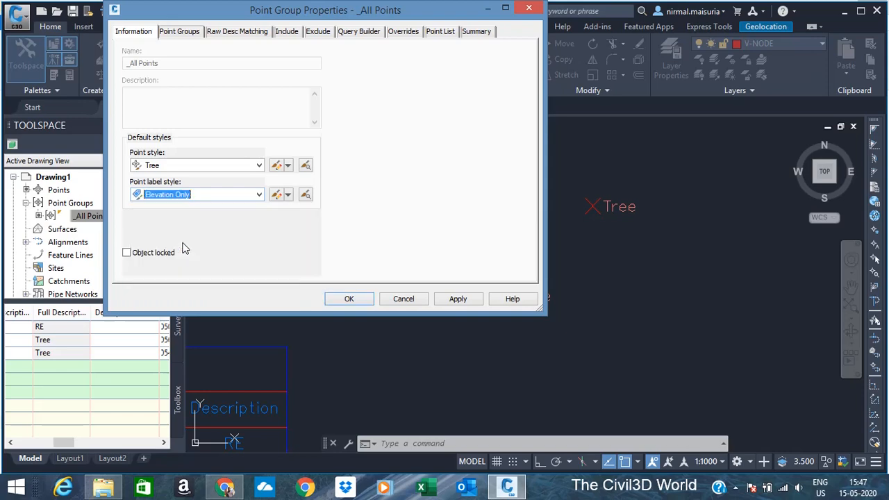
{"action": "left_click", "coordinate": [455, 299]}
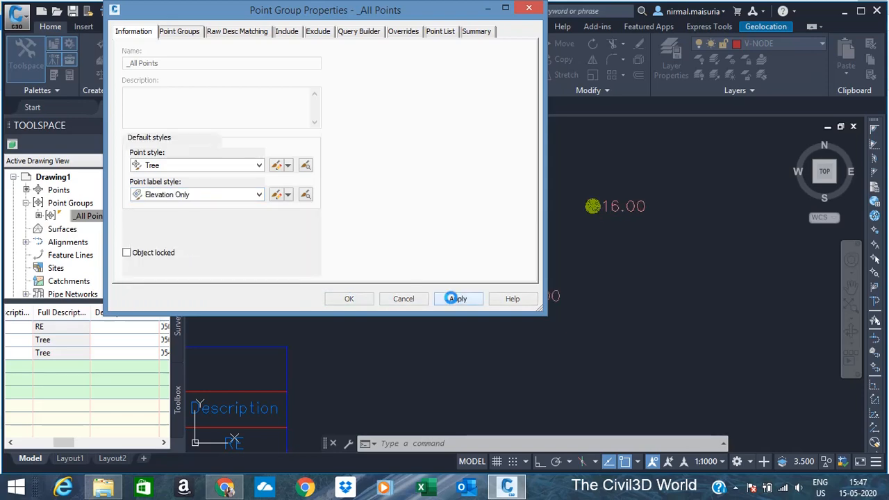
{"action": "left_click", "coordinate": [348, 300]}
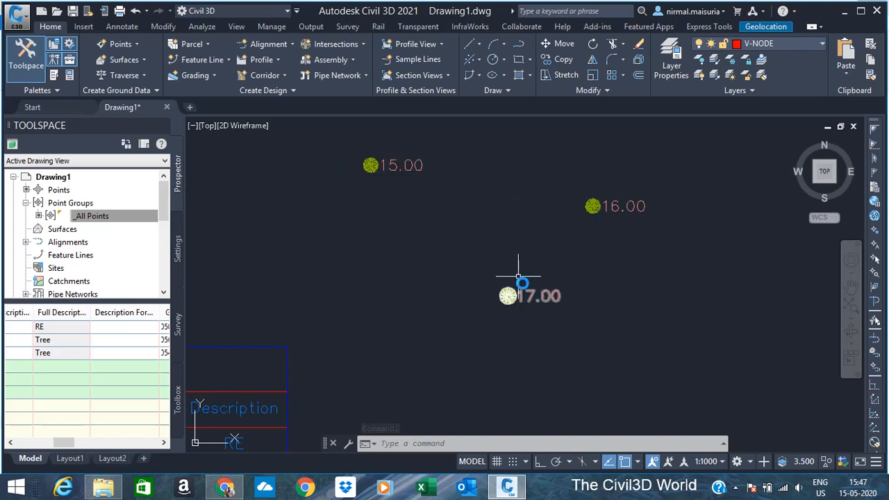
{"action": "right_click", "coordinate": [107, 218]}
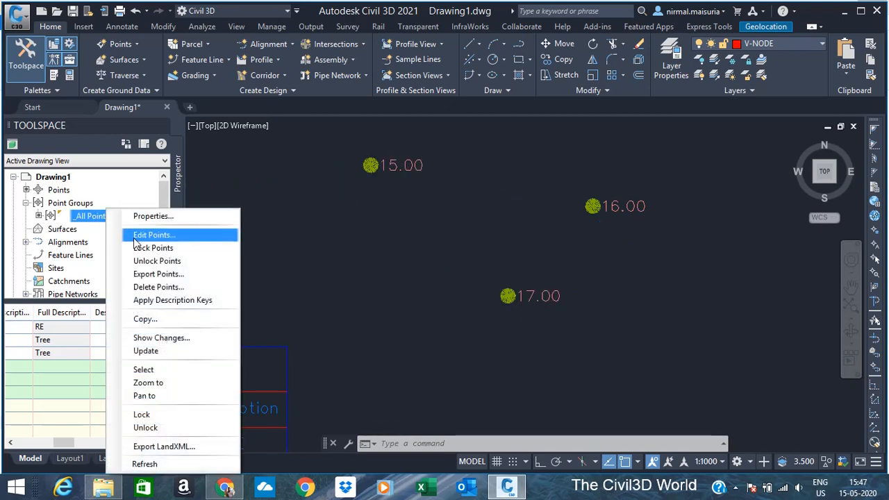
{"action": "left_click", "coordinate": [154, 234]}
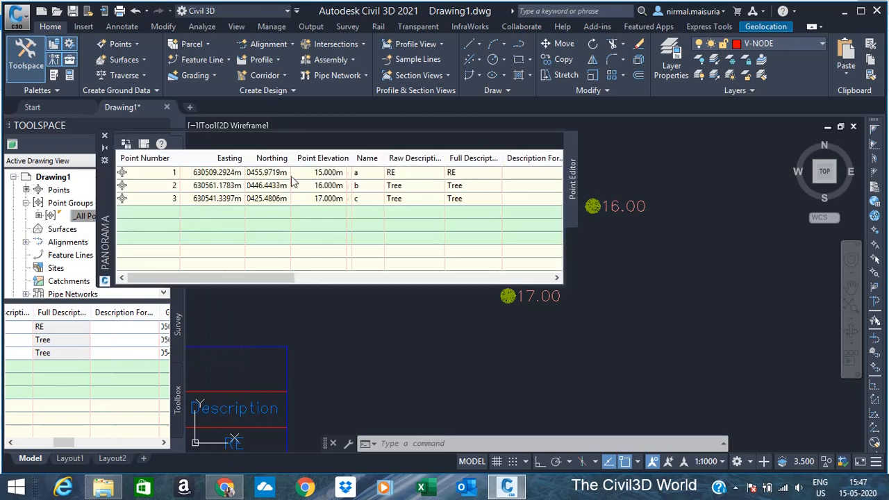
{"action": "left_click", "coordinate": [104, 135]}
Open the _All Points group's Elevation Only label style for editing, with the Point Elevation component selected in its layout
{"action": "right_click", "coordinate": [98, 218]}
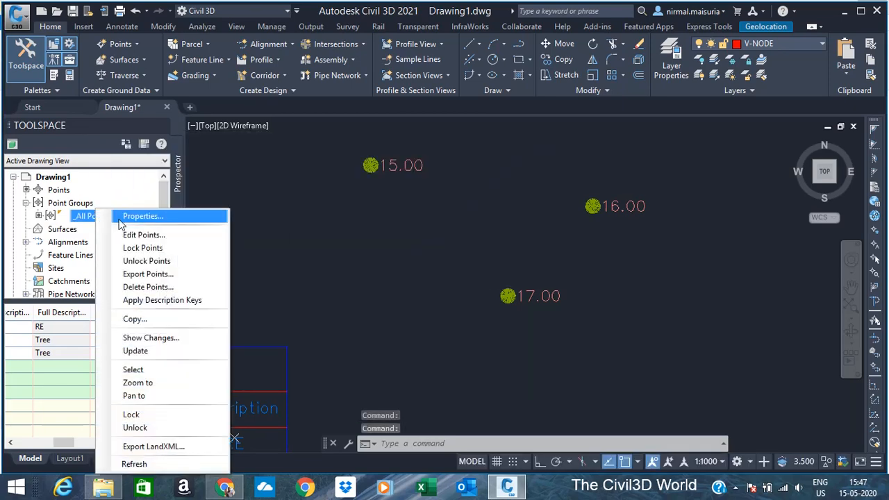
{"action": "left_click", "coordinate": [142, 216]}
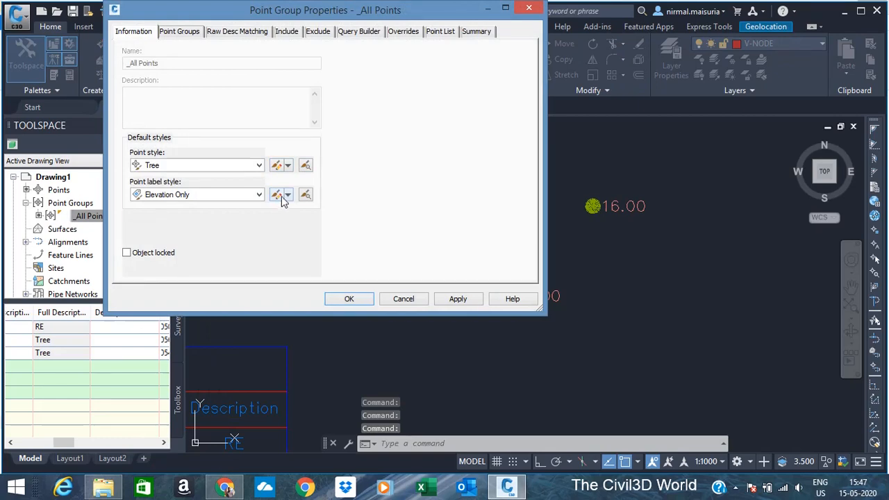
{"action": "left_click", "coordinate": [287, 198]}
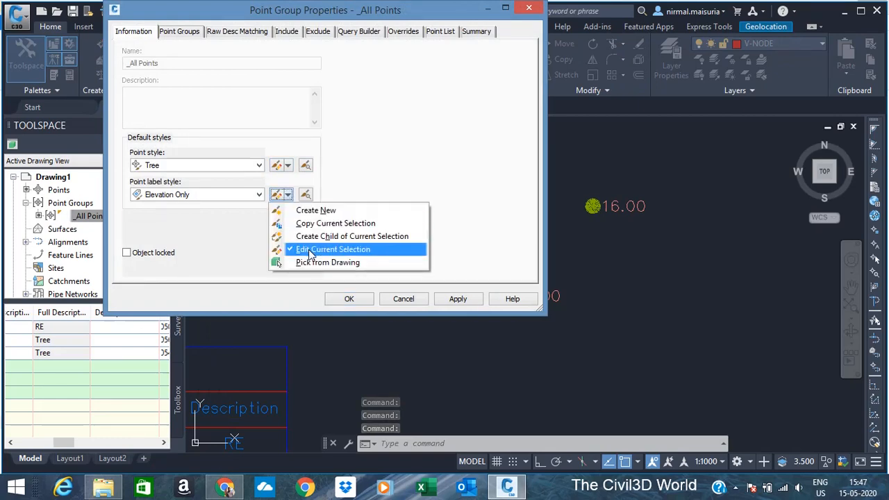
{"action": "left_click", "coordinate": [310, 246]}
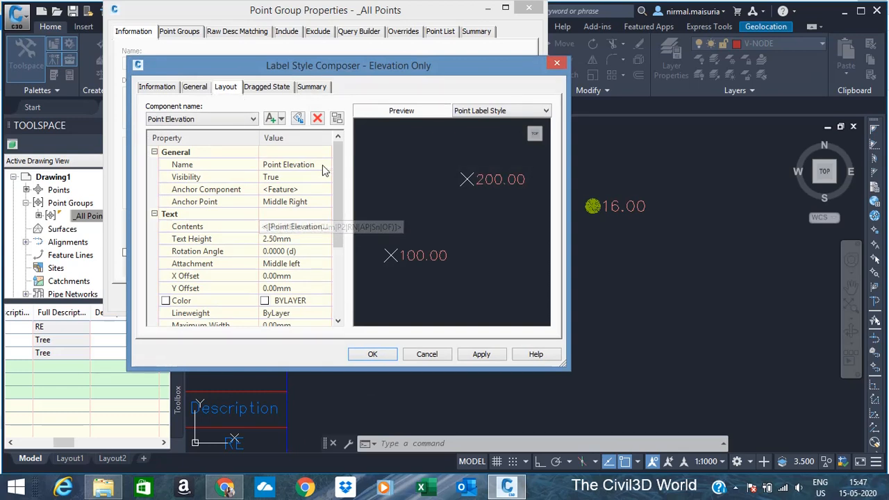
{"action": "left_click", "coordinate": [203, 119]}
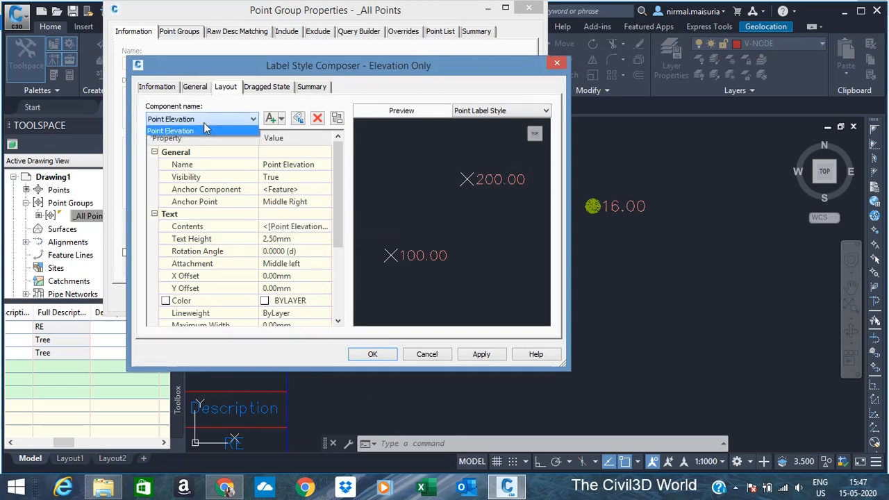
{"action": "left_click", "coordinate": [199, 132]}
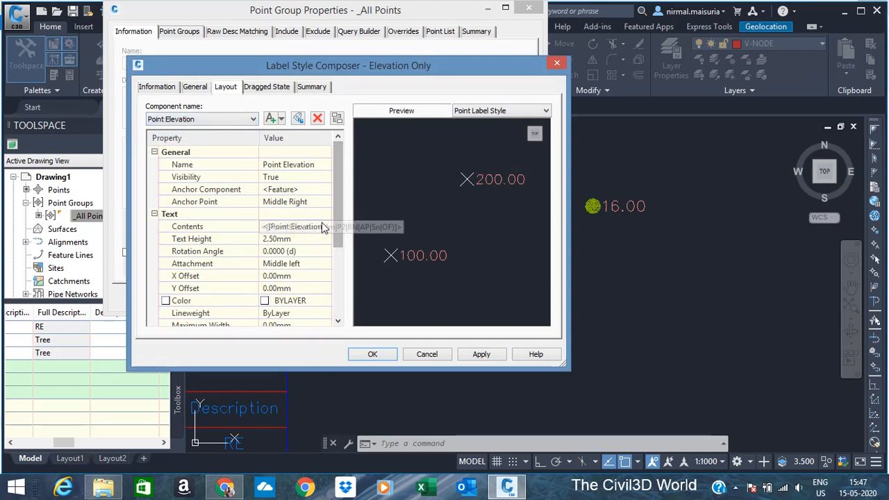
Append the suffix m to the Point Elevation component's contents and apply the change to the label style and point group
{"action": "left_click", "coordinate": [325, 229]}
{"action": "left_click", "coordinate": [325, 227]}
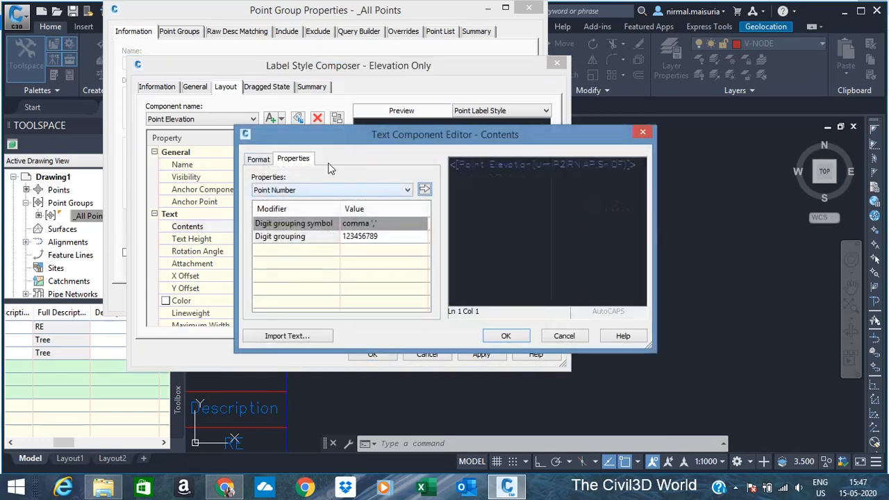
{"action": "left_click", "coordinate": [264, 158]}
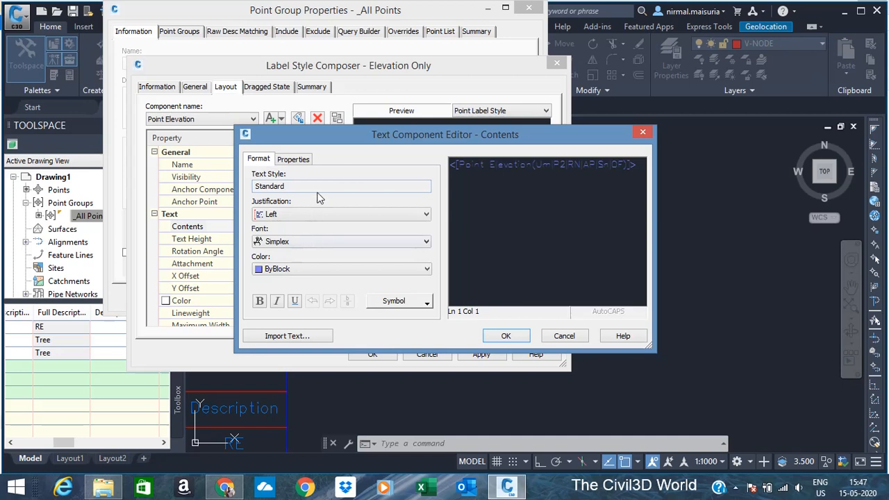
{"action": "left_click", "coordinate": [293, 159]}
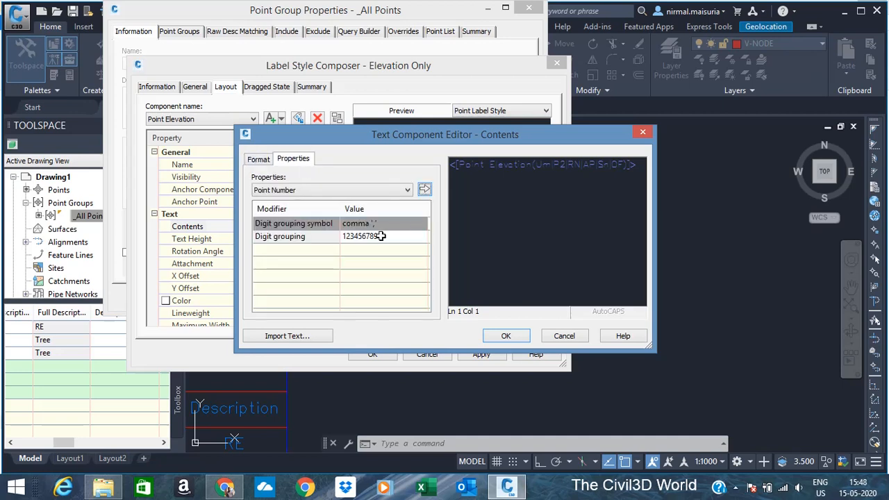
{"action": "left_click", "coordinate": [634, 165]}
{"action": "left_click", "coordinate": [507, 336]}
{"action": "left_click", "coordinate": [482, 354]}
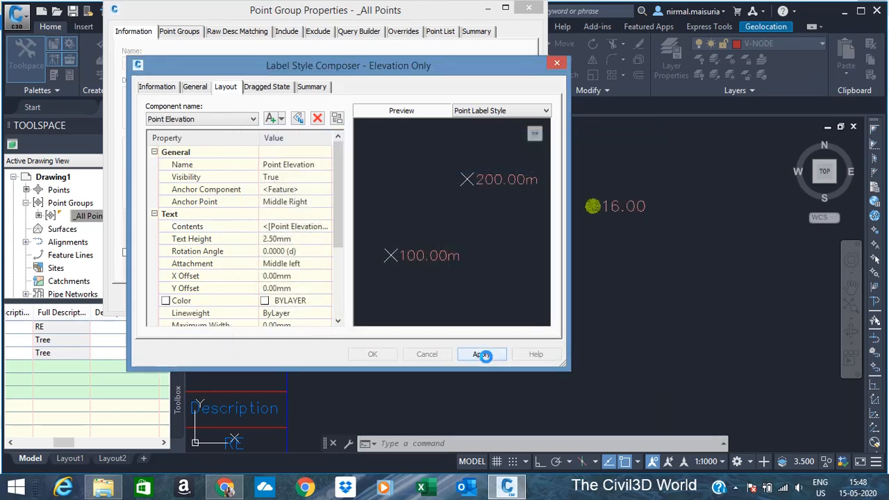
{"action": "left_click", "coordinate": [372, 354]}
{"action": "left_click", "coordinate": [457, 299]}
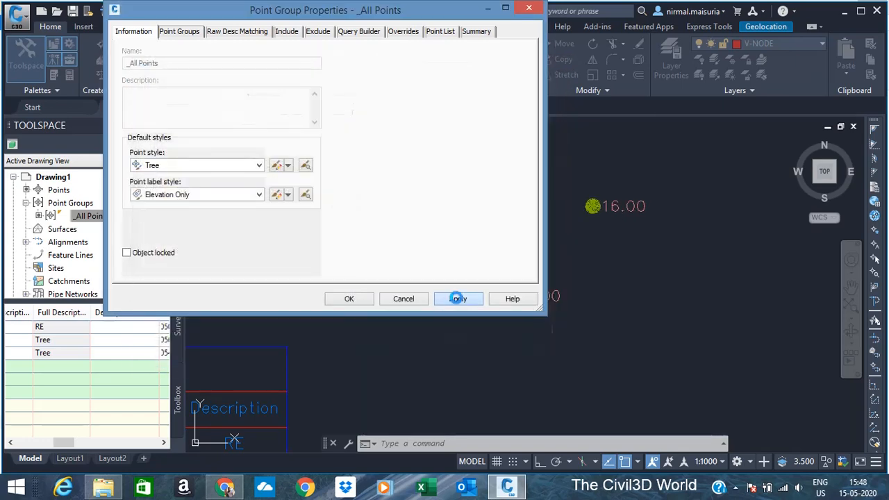
{"action": "left_click", "coordinate": [349, 299]}
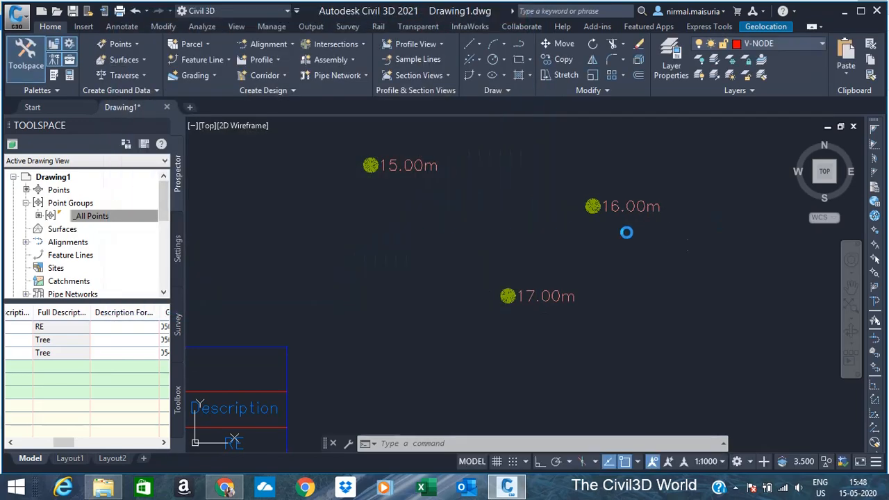
{"action": "scroll", "coordinate": [426, 164], "scroll_direction": "up", "scroll_amount": 4}
{"action": "scroll", "coordinate": [410, 173], "scroll_direction": "down", "scroll_amount": 2}
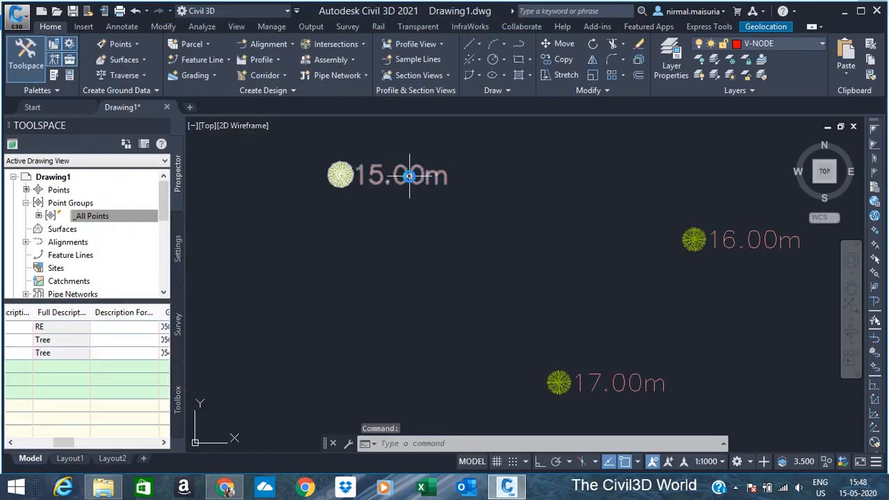
{"action": "right_click", "coordinate": [83, 219]}
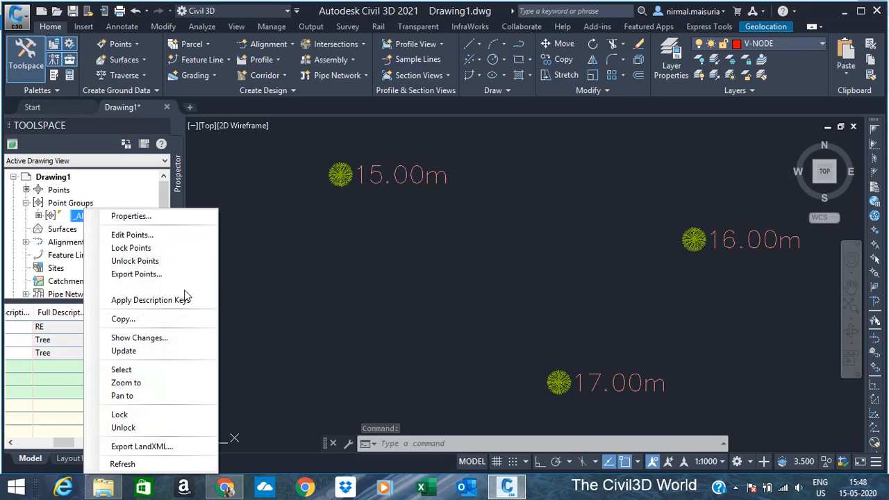
{"action": "left_click", "coordinate": [186, 239]}
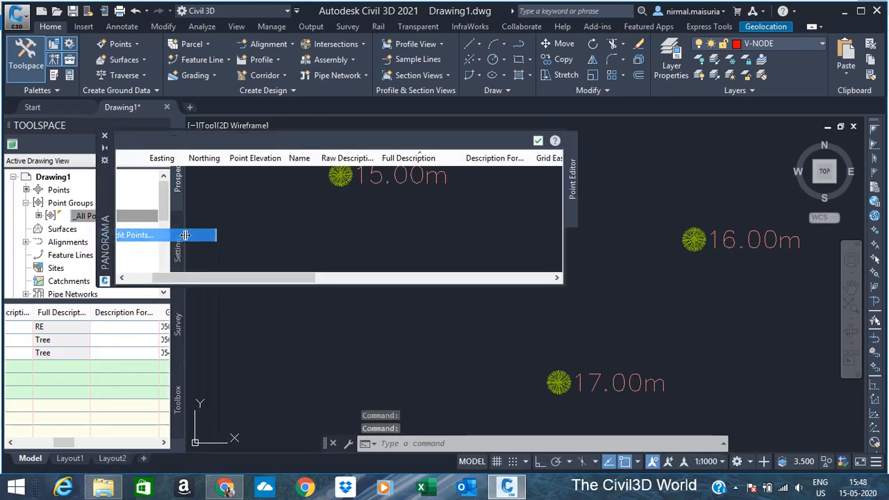
{"action": "left_click", "coordinate": [104, 137]}
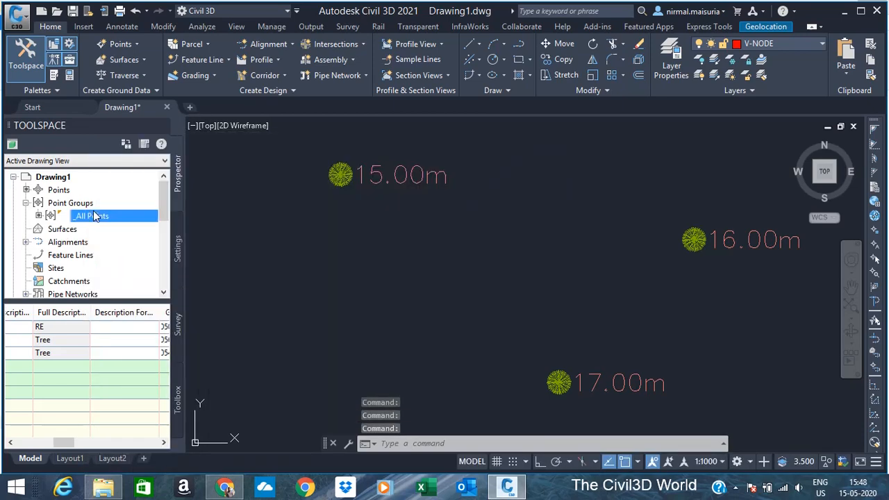
Reopen the Elevation Only label style for editing from the _All Points group's properties
{"action": "right_click", "coordinate": [95, 214]}
{"action": "left_click", "coordinate": [121, 215]}
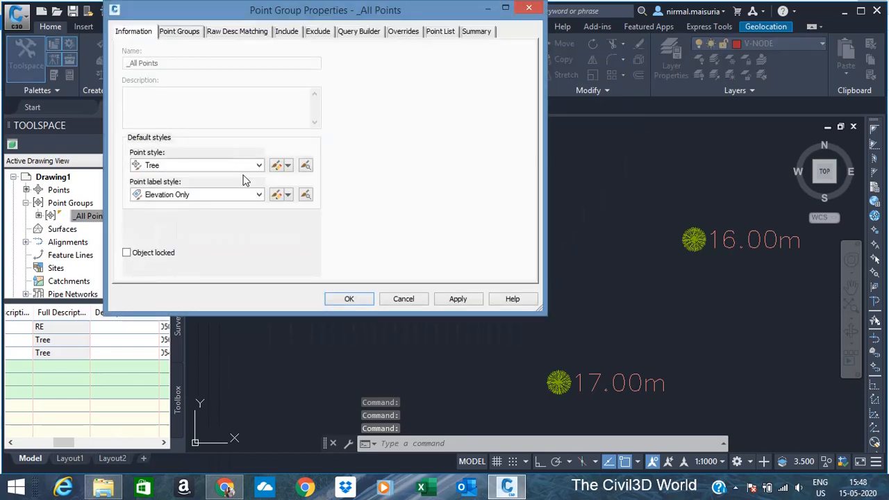
{"action": "left_click", "coordinate": [288, 195]}
{"action": "left_click", "coordinate": [307, 250]}
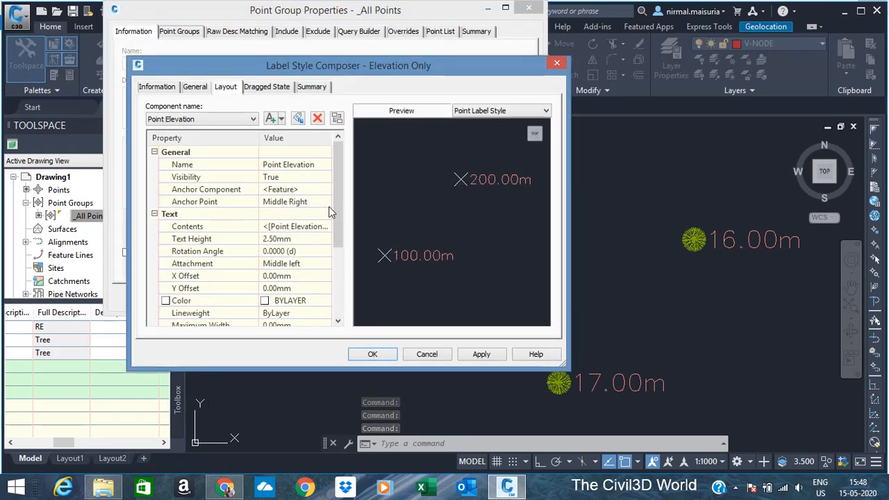
Set the Point Elevation component's anchor point to Top Left and apply it
{"action": "scroll", "coordinate": [338, 209], "scroll_direction": "down", "scroll_amount": 1}
{"action": "left_click", "coordinate": [306, 192]}
{"action": "left_click", "coordinate": [305, 194]}
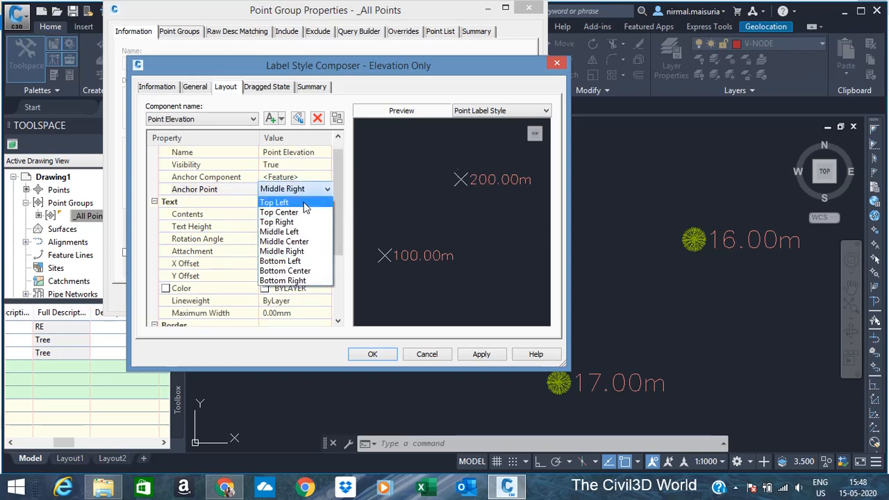
{"action": "left_click", "coordinate": [276, 202]}
{"action": "left_click", "coordinate": [482, 355]}
Change the Point Elevation component's anchor point to Top Right
{"action": "left_click", "coordinate": [274, 189]}
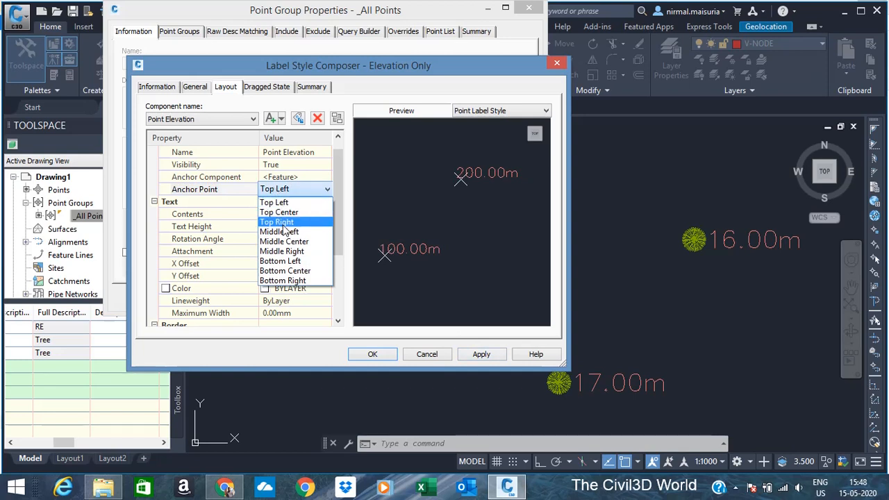
{"action": "left_click", "coordinate": [276, 210]}
{"action": "left_click", "coordinate": [292, 181]}
{"action": "left_click", "coordinate": [292, 190]}
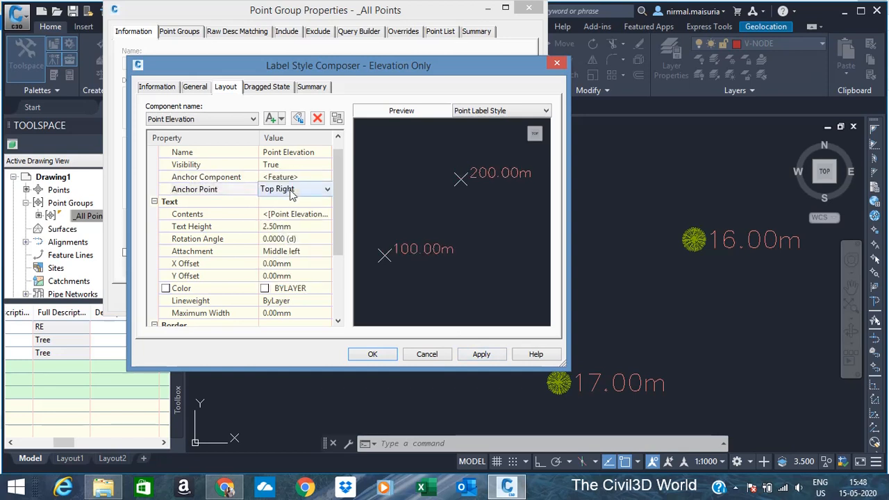
{"action": "left_click", "coordinate": [292, 190]}
{"action": "left_click", "coordinate": [296, 223]}
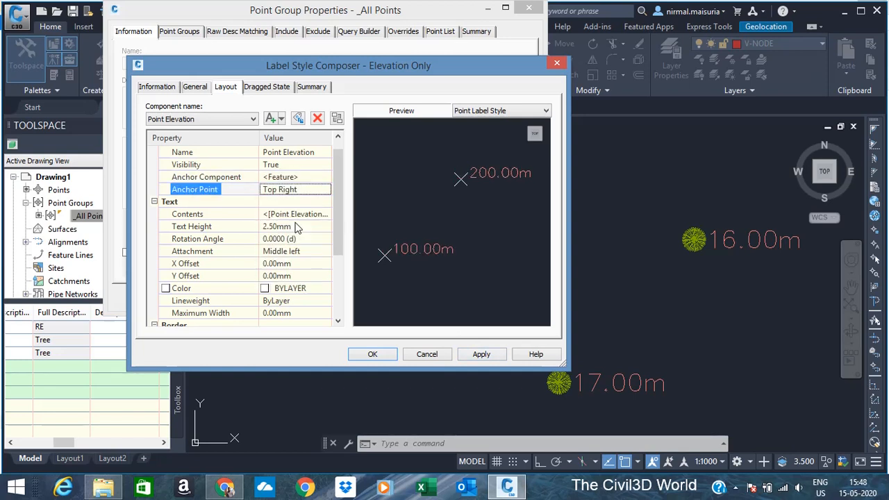
Set the Point Elevation component's text height to 3.50 mm and apply it
{"action": "scroll", "coordinate": [339, 222], "scroll_direction": "down", "scroll_amount": 1}
{"action": "scroll", "coordinate": [342, 227], "scroll_direction": "up", "scroll_amount": 1}
{"action": "left_click", "coordinate": [284, 214]}
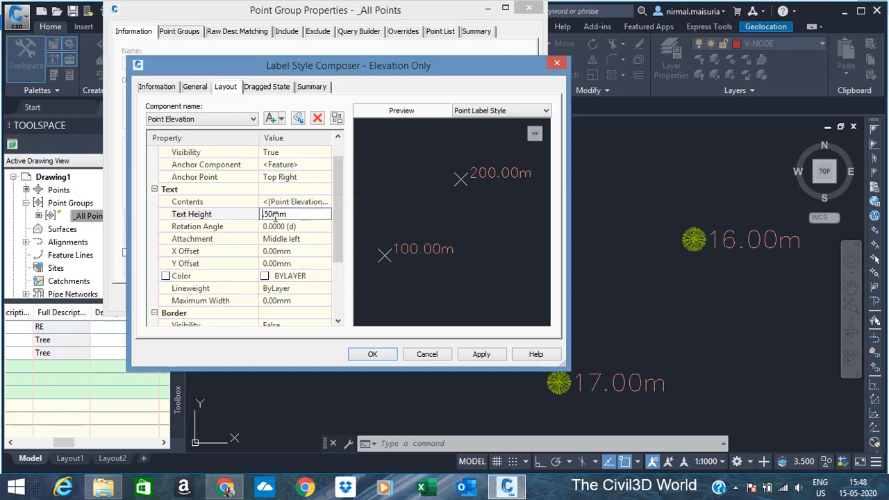
{"action": "left_click", "coordinate": [479, 355]}
{"action": "left_click_drag", "start_coordinate": [335, 231], "coordinate": [337, 288]}
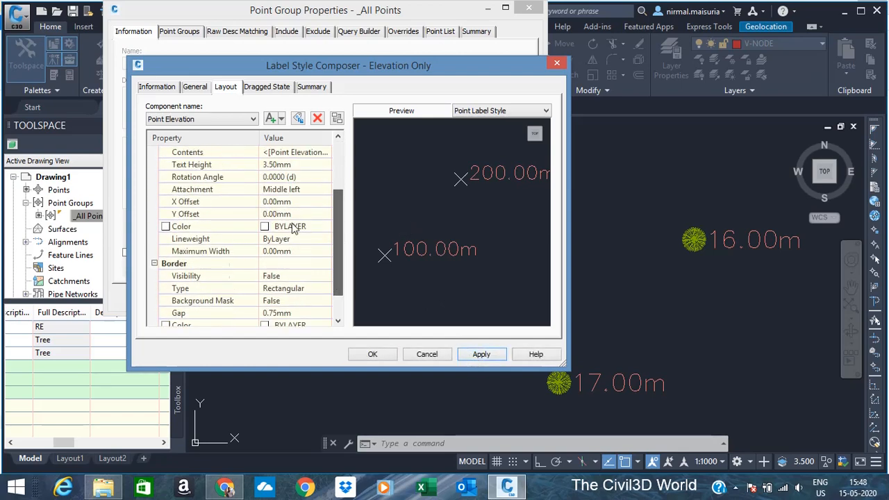
{"action": "left_click", "coordinate": [290, 227]}
{"action": "left_click", "coordinate": [326, 227]}
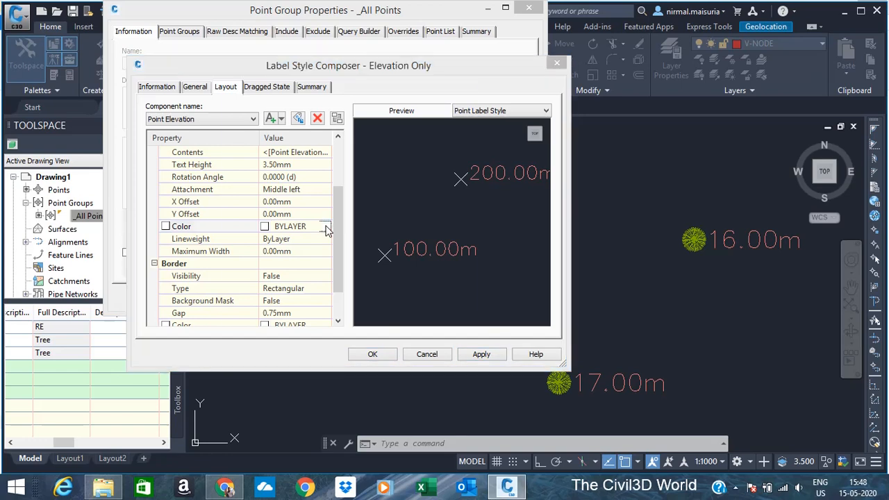
{"action": "left_click", "coordinate": [282, 248]}
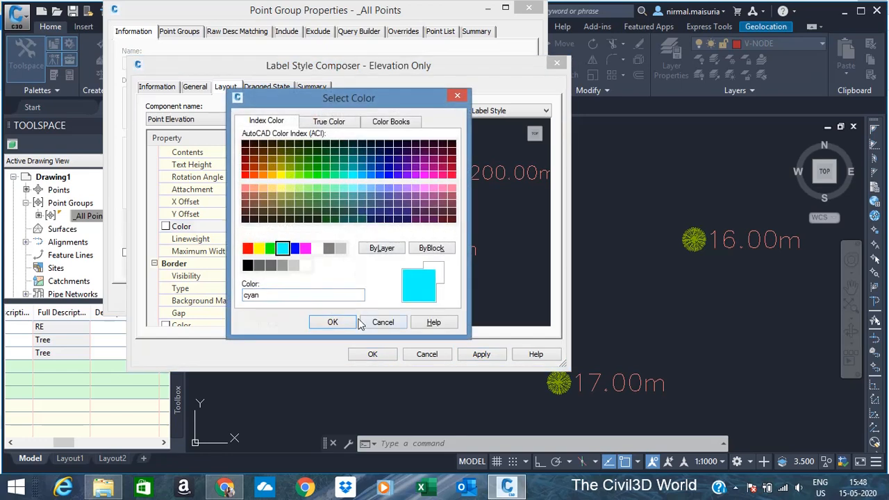
{"action": "left_click", "coordinate": [248, 248]}
{"action": "left_click", "coordinate": [383, 323]}
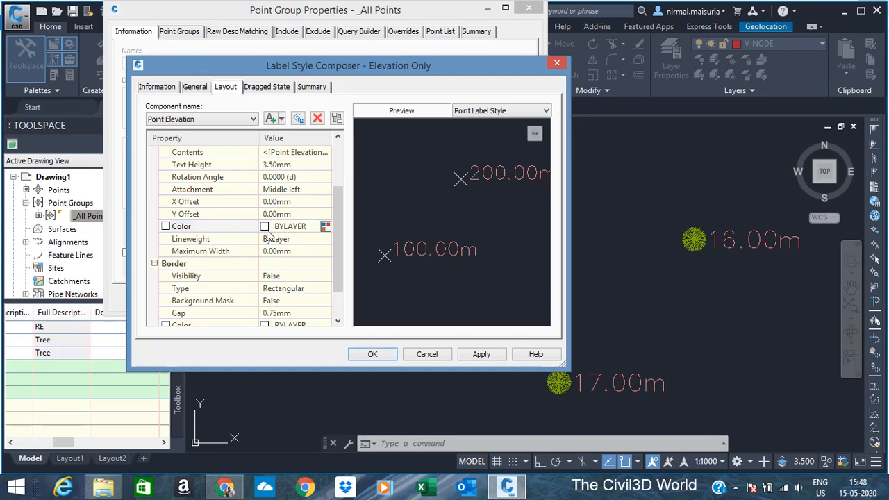
Set the Point Elevation component's text color to magenta and apply it
{"action": "left_click", "coordinate": [325, 226]}
{"action": "left_click", "coordinate": [306, 248]}
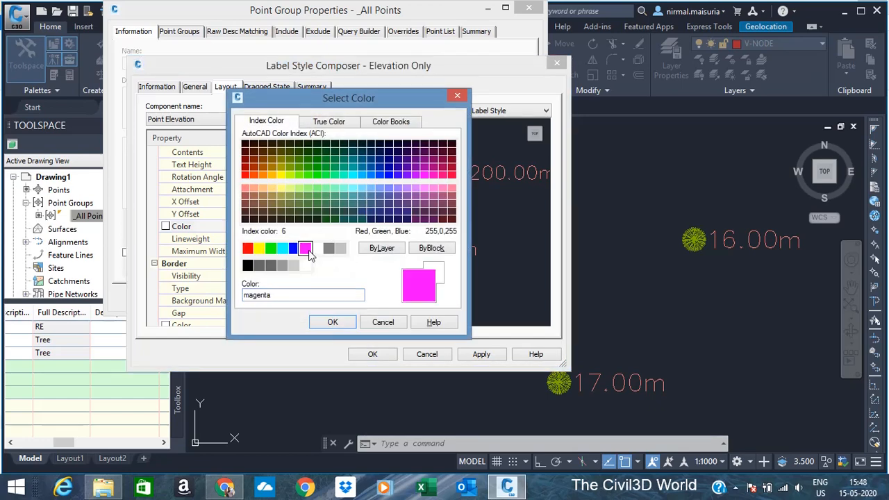
{"action": "left_click", "coordinate": [329, 323]}
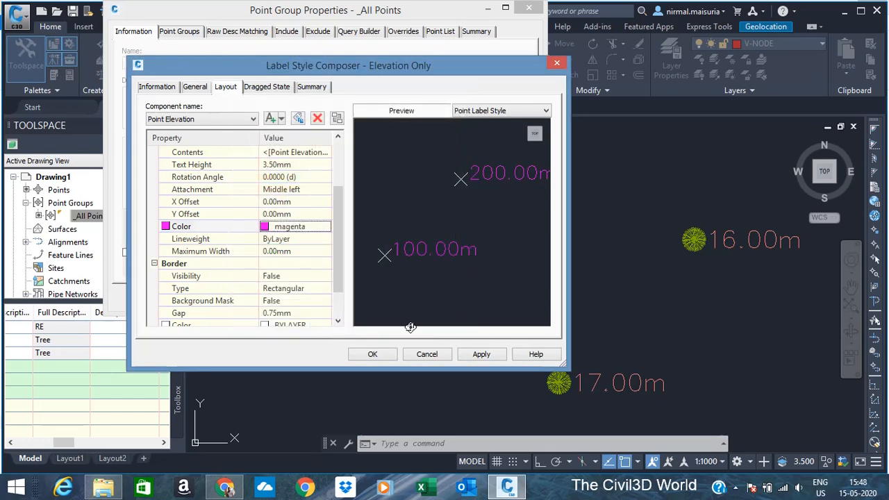
{"action": "left_click", "coordinate": [479, 355]}
Set the border visibility of the Point Elevation component to True
{"action": "left_click_drag", "start_coordinate": [340, 217], "coordinate": [335, 275]}
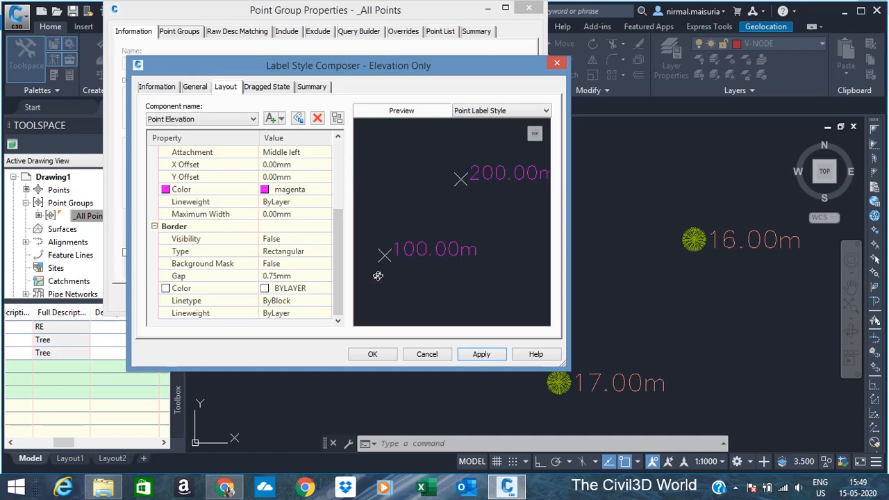
{"action": "left_click", "coordinate": [316, 238]}
{"action": "left_click", "coordinate": [318, 240]}
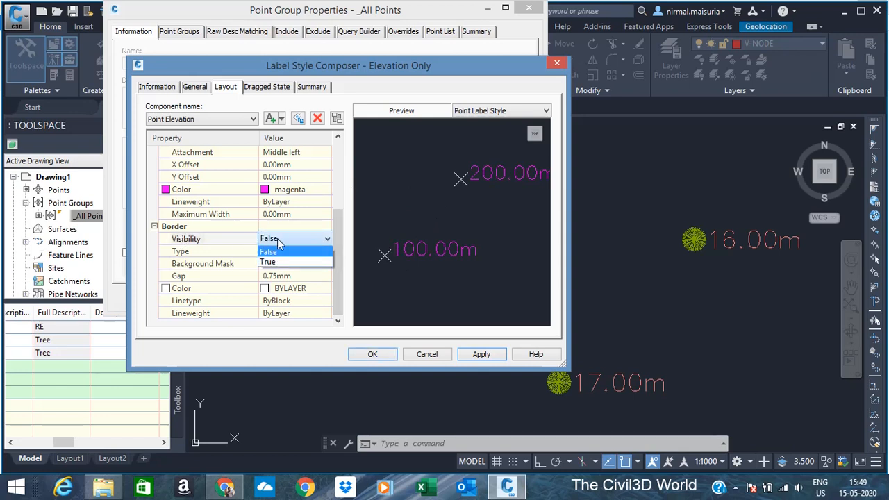
{"action": "left_click", "coordinate": [282, 262]}
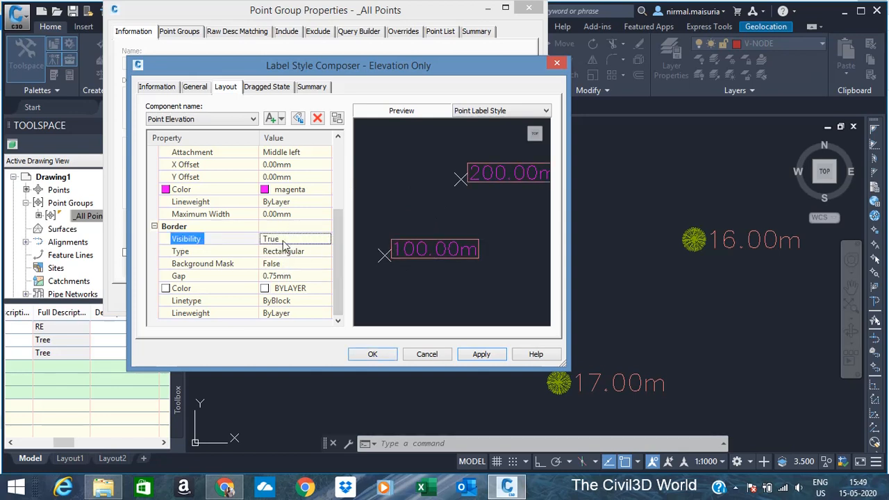
Switch the Point Elevation border's visibility to False and back to True to compare the label preview
{"action": "left_click", "coordinate": [291, 239]}
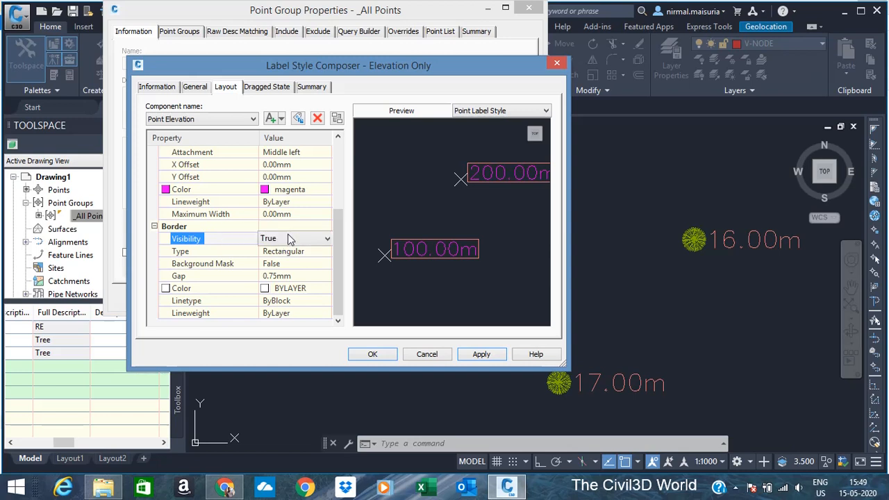
{"action": "left_click", "coordinate": [292, 239]}
{"action": "left_click", "coordinate": [274, 252]}
{"action": "left_click", "coordinate": [290, 239]}
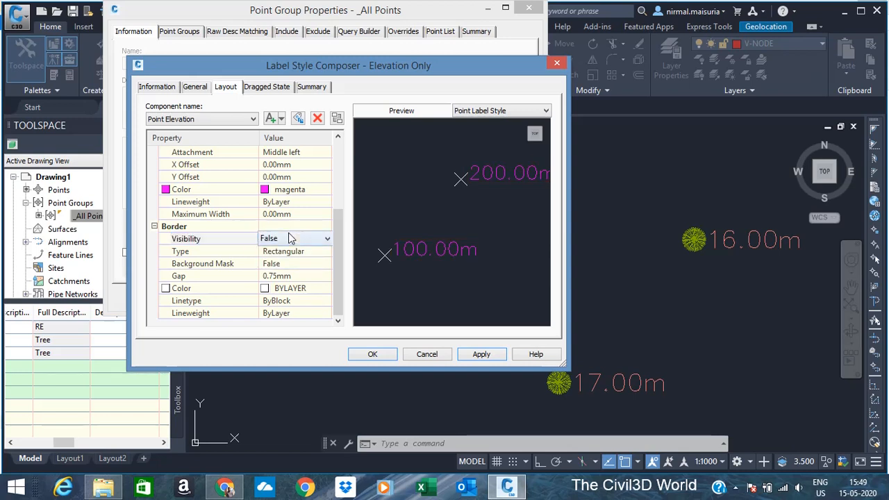
{"action": "left_click", "coordinate": [290, 239]}
{"action": "left_click", "coordinate": [281, 261]}
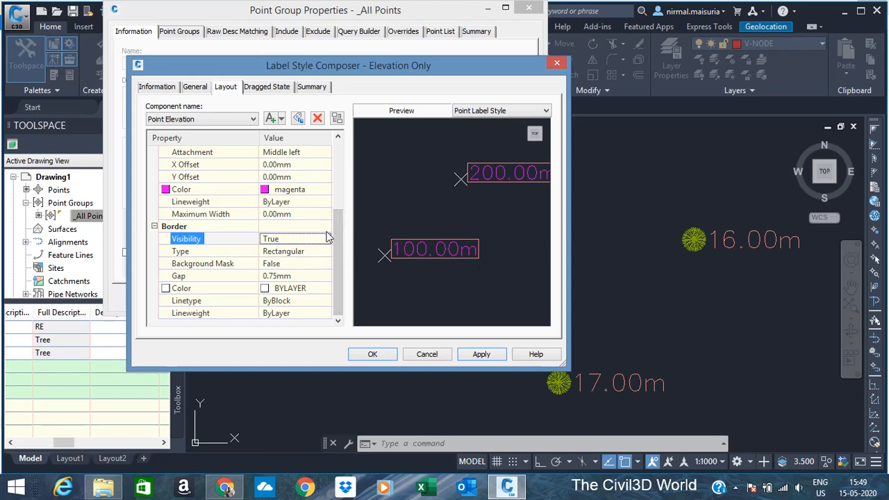
Try the border's background mask at True and return it to False
{"action": "left_click", "coordinate": [299, 268]}
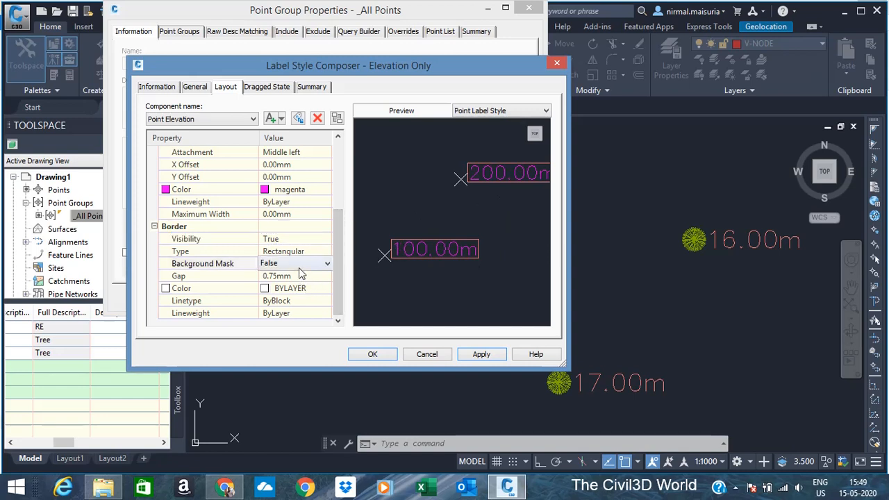
{"action": "left_click", "coordinate": [299, 265]}
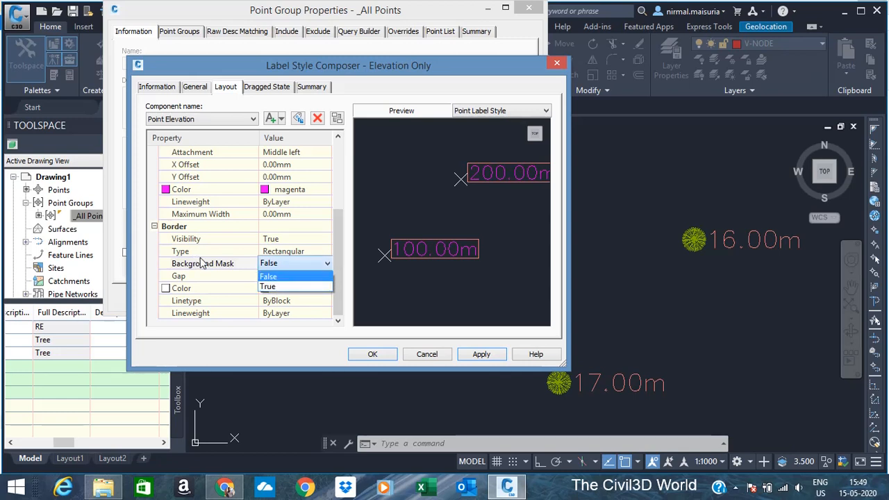
{"action": "left_click", "coordinate": [291, 287]}
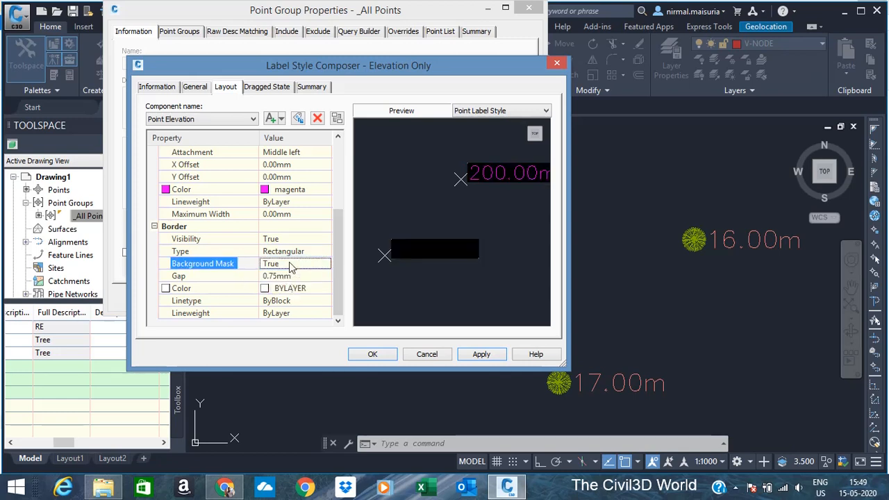
{"action": "left_click", "coordinate": [292, 266]}
{"action": "left_click", "coordinate": [294, 276]}
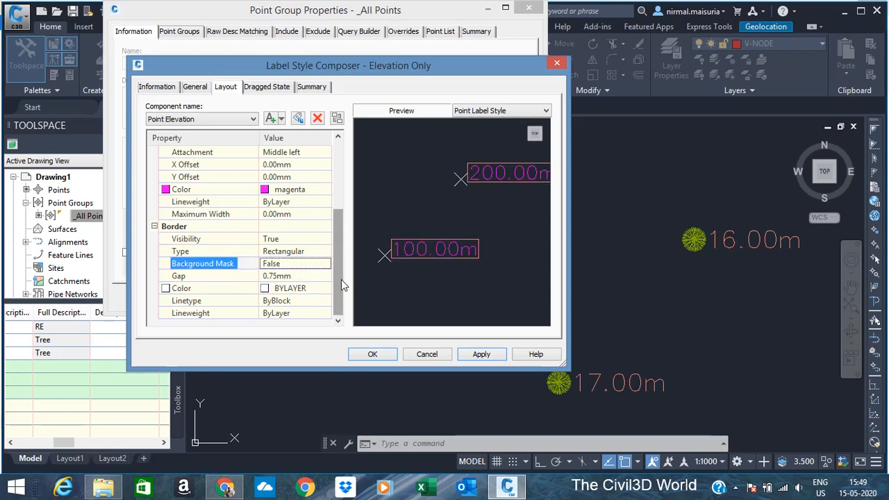
{"action": "left_click", "coordinate": [309, 291]}
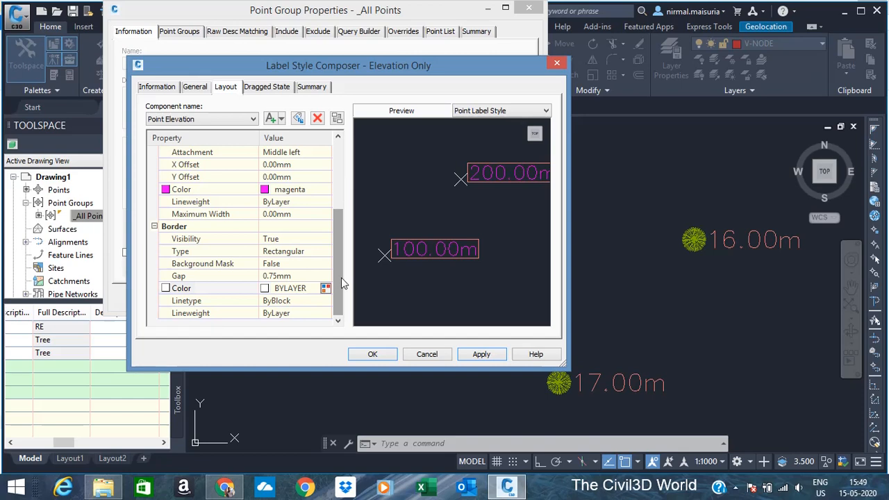
Open the Point Elevation component's text contents for editing
{"action": "left_click_drag", "start_coordinate": [341, 283], "coordinate": [346, 211]}
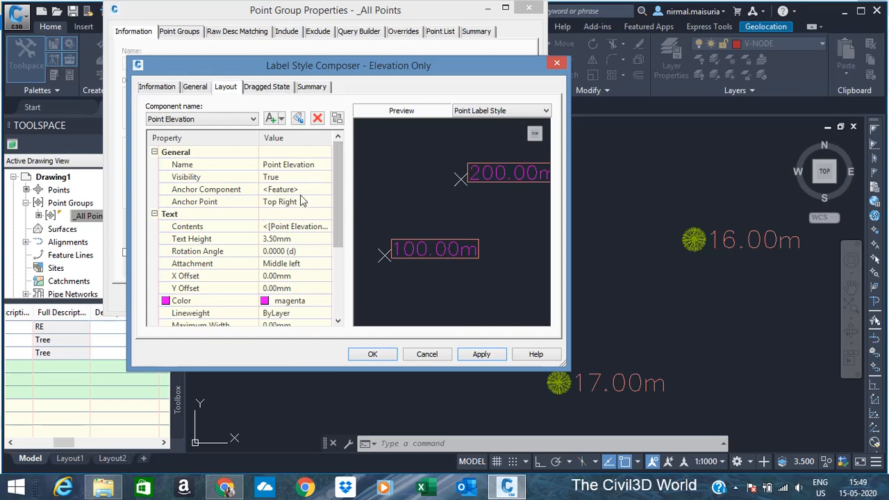
{"action": "left_click", "coordinate": [324, 229]}
{"action": "left_click", "coordinate": [326, 227]}
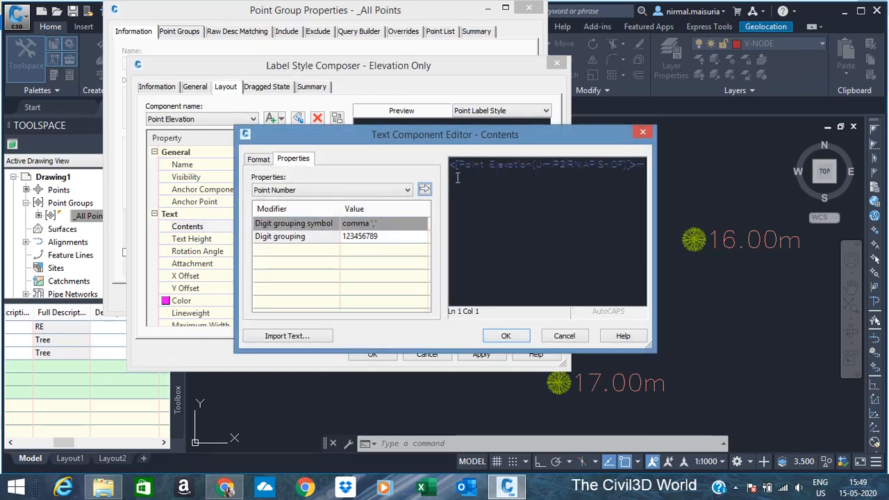
Examine the justification, font and color options in the label contents' text formatting
{"action": "left_click", "coordinate": [258, 159]}
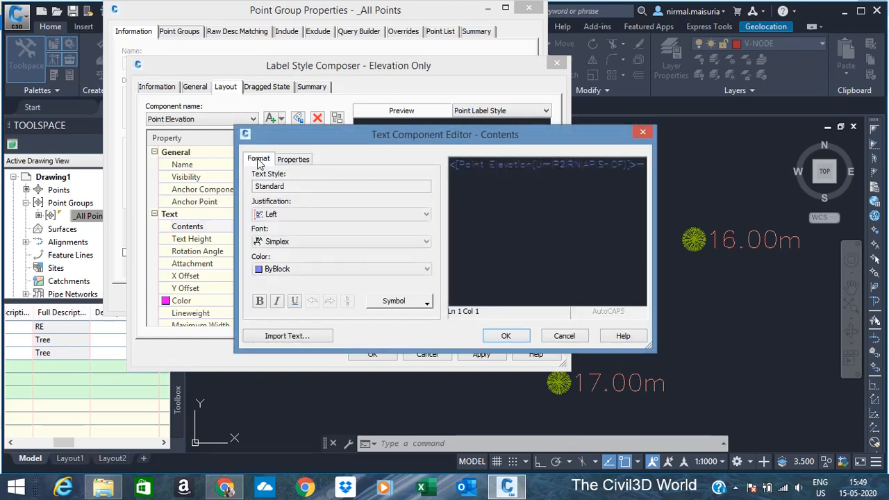
{"action": "left_click", "coordinate": [312, 216]}
{"action": "left_click", "coordinate": [311, 216]}
{"action": "left_click", "coordinate": [309, 241]}
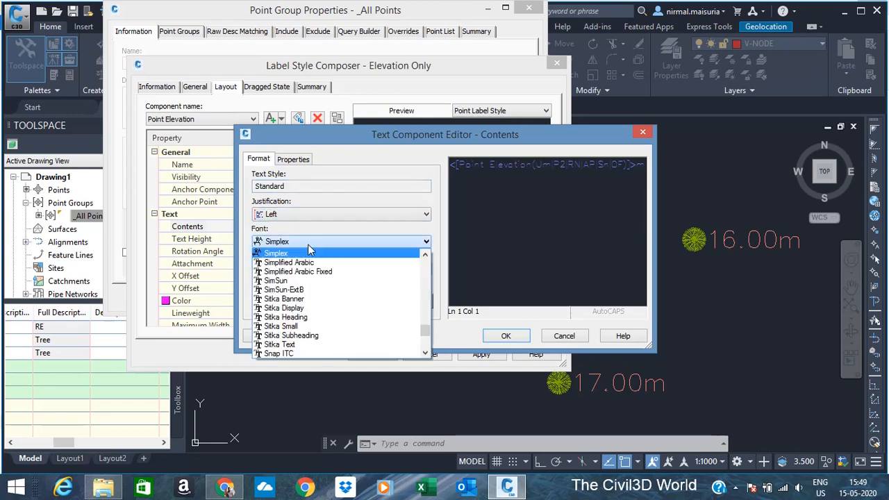
{"action": "scroll", "coordinate": [312, 281], "scroll_direction": "down", "scroll_amount": 3}
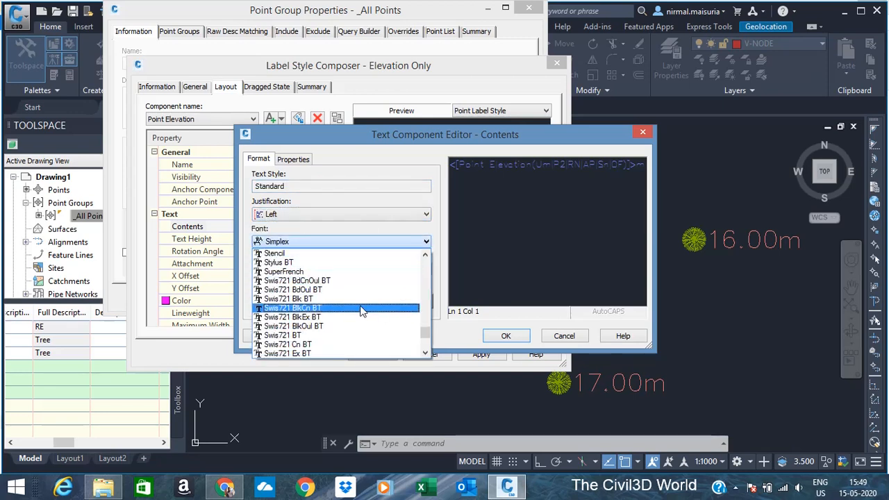
{"action": "left_click", "coordinate": [328, 229]}
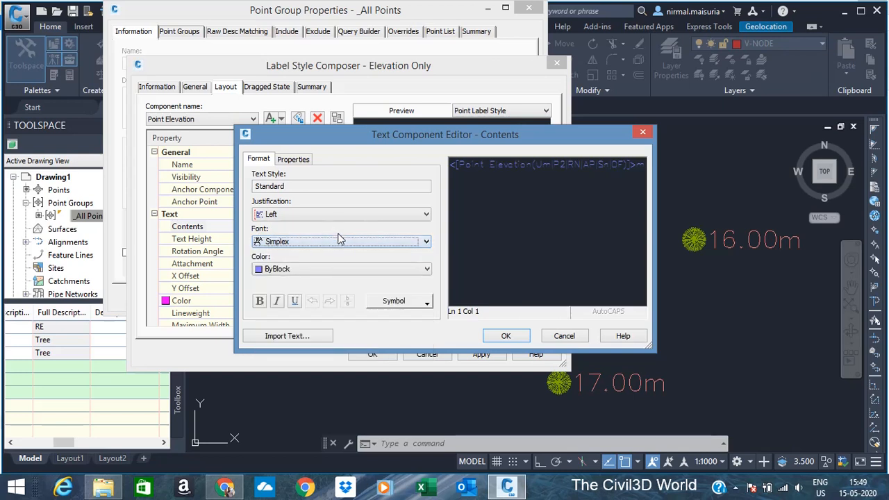
{"action": "left_click", "coordinate": [376, 268]}
{"action": "left_click", "coordinate": [376, 268]}
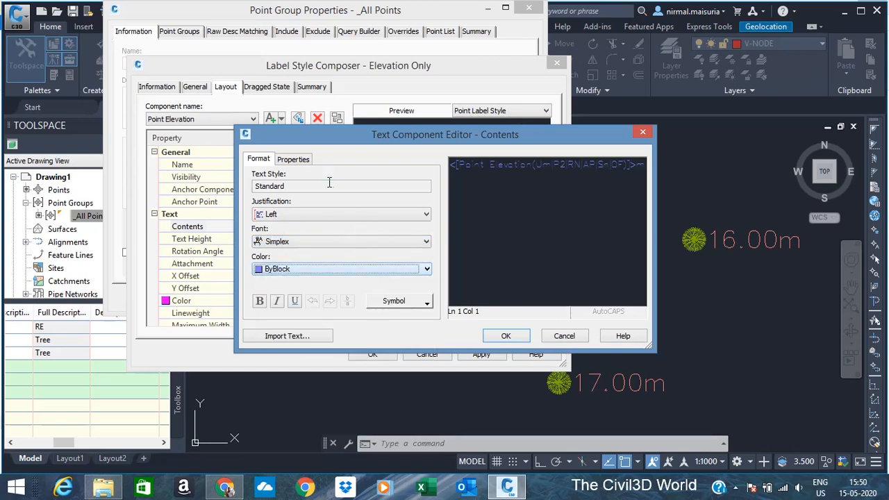
Review the available point properties and delete the existing Point Elevation expression with its unit from the label contents
{"action": "left_click", "coordinate": [303, 161]}
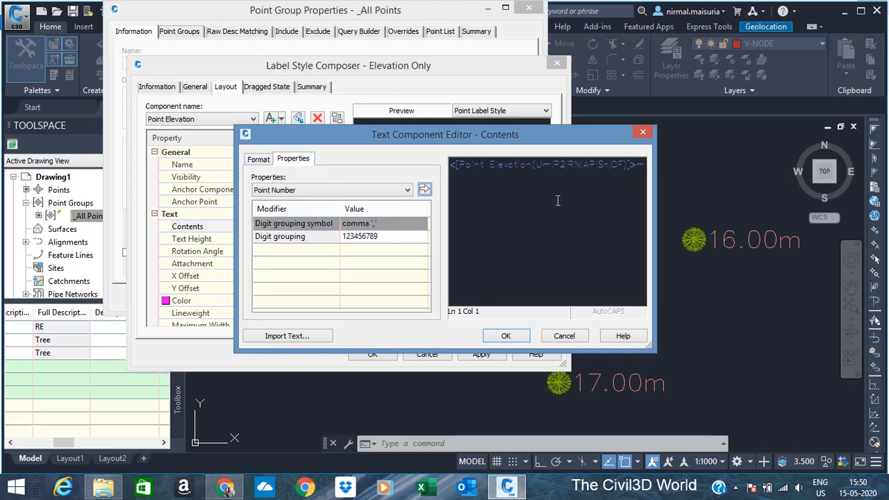
{"action": "left_click", "coordinate": [499, 165]}
{"action": "left_click", "coordinate": [366, 191]}
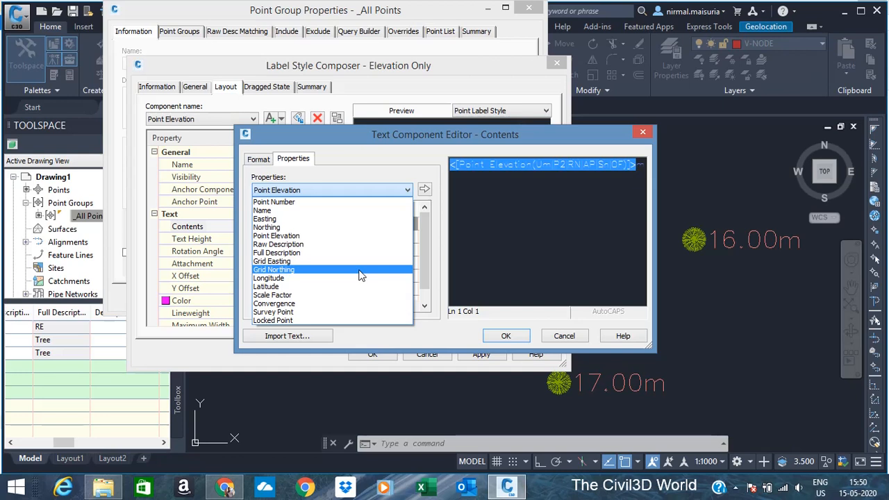
{"action": "key", "text": "Down"}
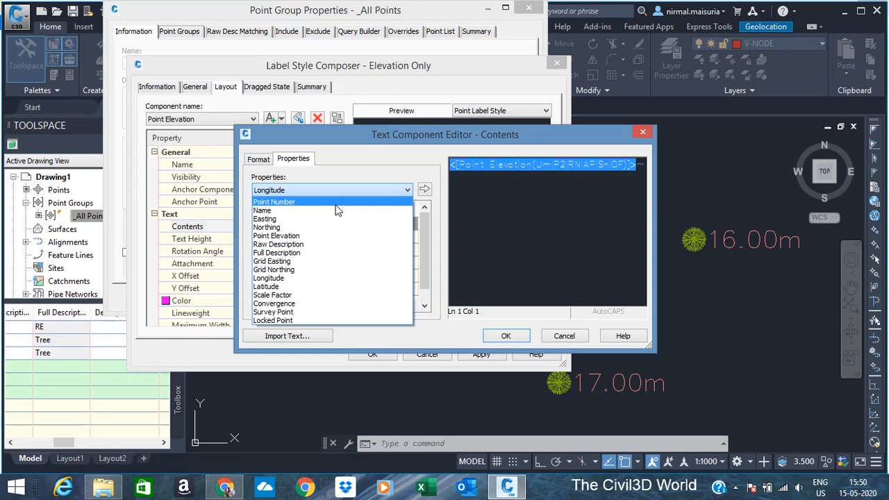
{"action": "left_click", "coordinate": [498, 182]}
{"action": "key", "text": "BackSpace"}
{"action": "key", "text": "BackSpace"}
{"action": "key", "text": "BackSpace"}
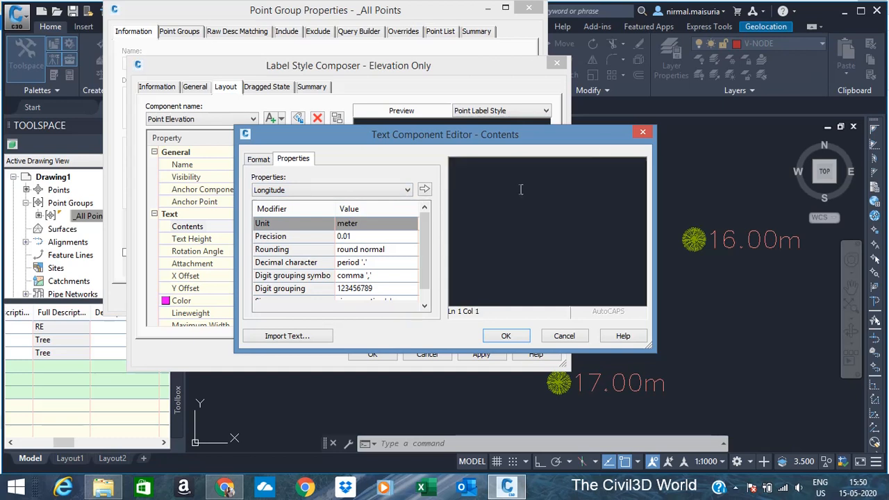
Insert the Point Number property into the label contents, followed by the suffix "m", and accept the text
{"action": "left_click", "coordinate": [372, 189]}
{"action": "scroll", "coordinate": [360, 216], "scroll_direction": "up", "scroll_amount": 3}
{"action": "scroll", "coordinate": [361, 211], "scroll_direction": "up", "scroll_amount": 2}
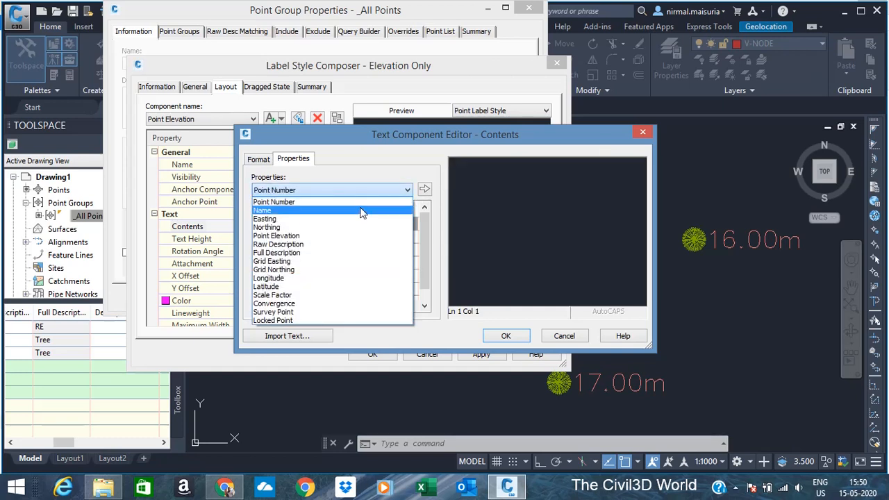
{"action": "left_click", "coordinate": [361, 203]}
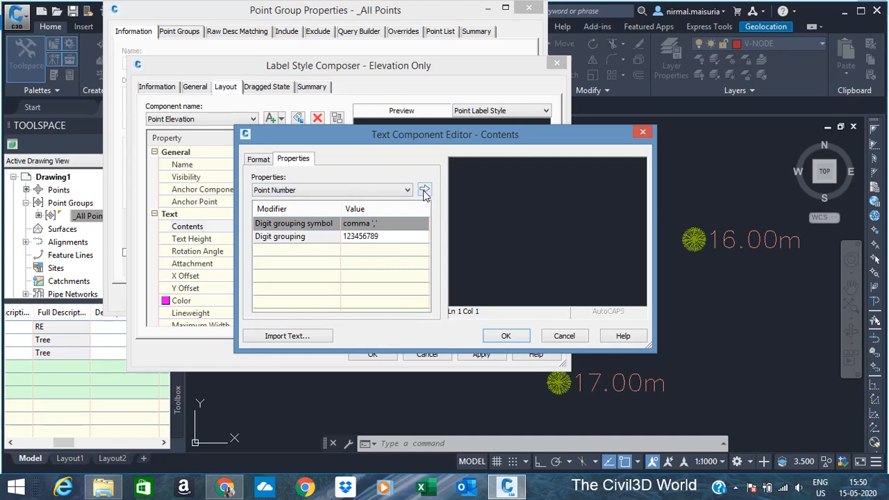
{"action": "left_click", "coordinate": [425, 190]}
{"action": "left_click", "coordinate": [583, 163]}
{"action": "type", "text": "m"}
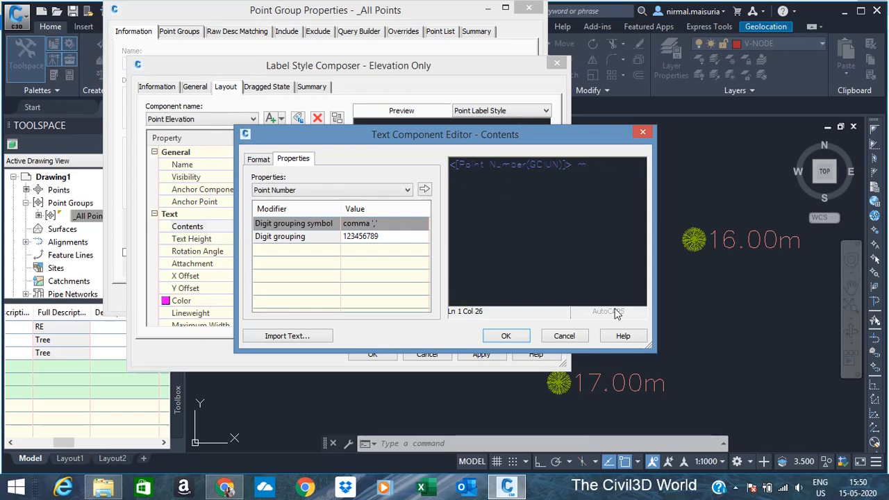
{"action": "left_click", "coordinate": [522, 340]}
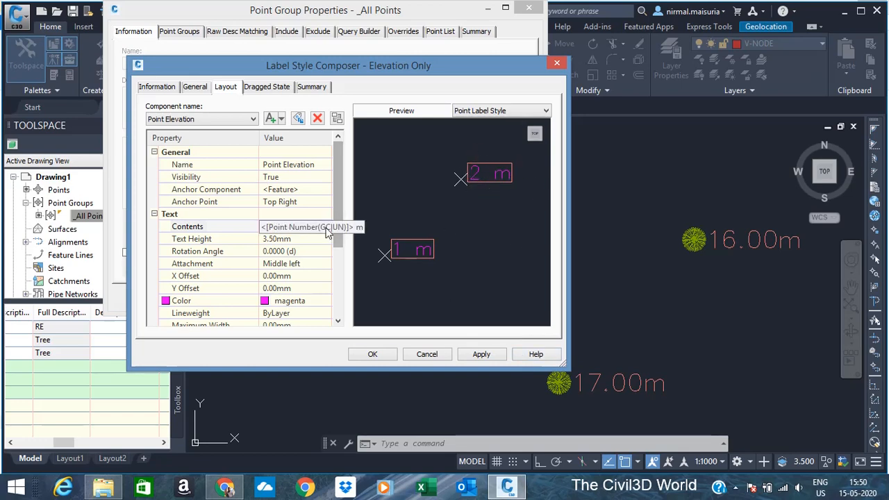
Reopen the label contents, replace the suffix after the point number with "No.", and apply the style change
{"action": "left_click", "coordinate": [328, 229]}
{"action": "left_click", "coordinate": [327, 227]}
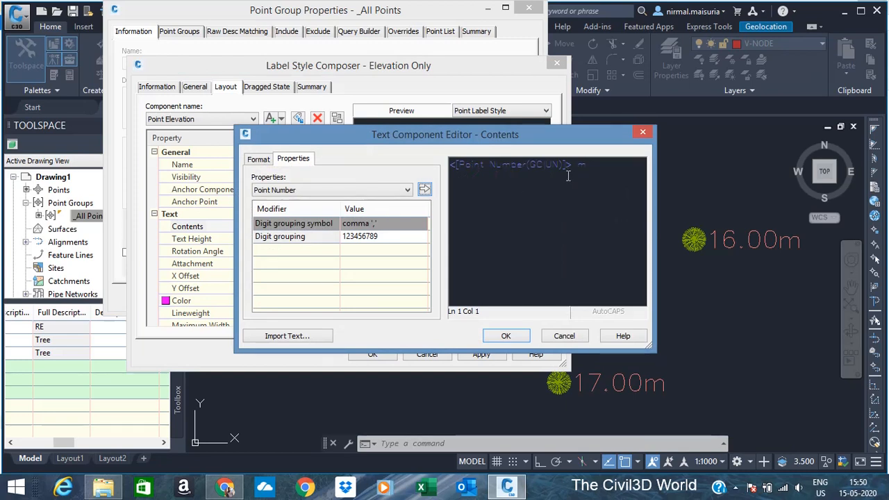
{"action": "left_click", "coordinate": [597, 170]}
{"action": "left_click", "coordinate": [496, 339]}
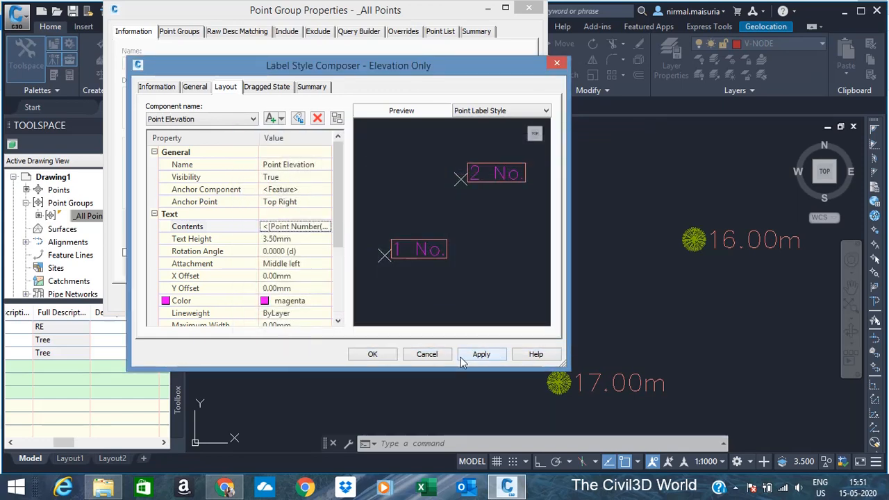
{"action": "left_click", "coordinate": [481, 354]}
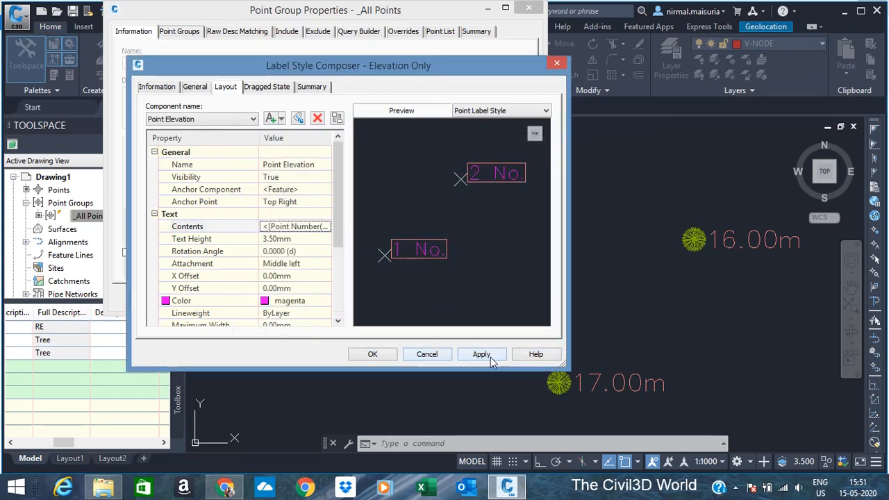
Remove the "No." suffix from the label contents, leaving only the point number, and accept the label style and point group changes
{"action": "left_click", "coordinate": [305, 226]}
{"action": "left_click", "coordinate": [327, 227]}
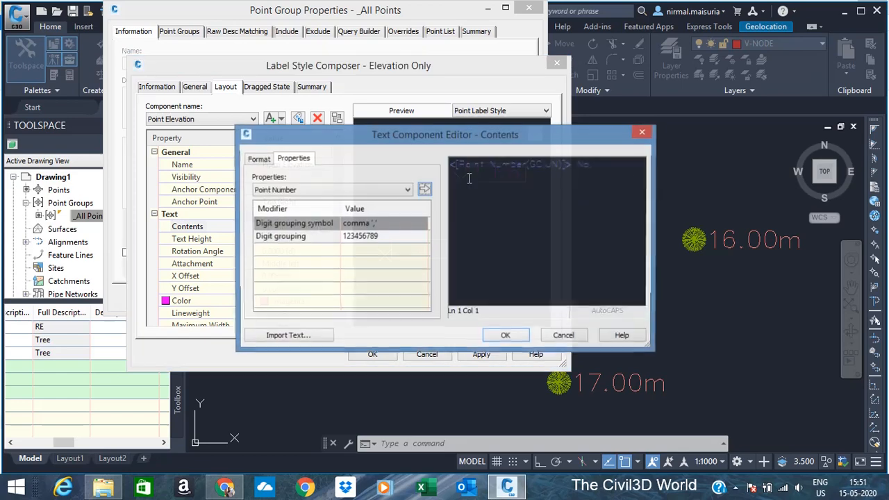
{"action": "left_click_drag", "start_coordinate": [589, 165], "coordinate": [566, 166]}
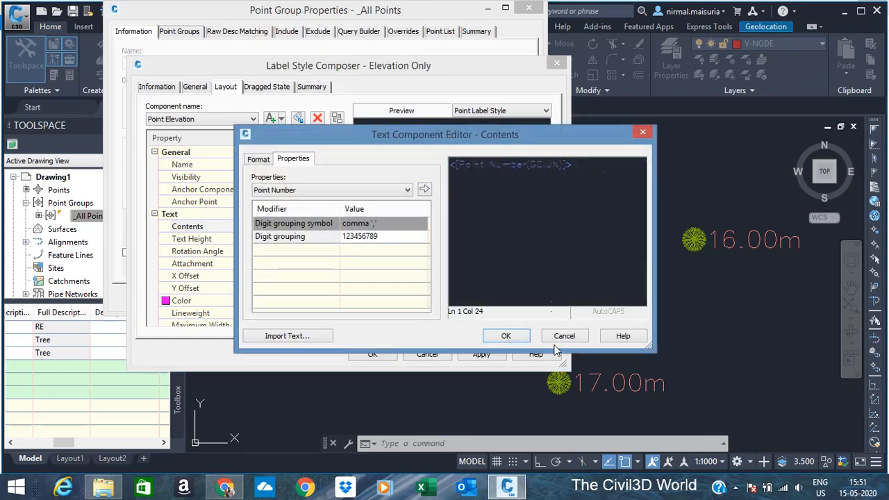
{"action": "left_click", "coordinate": [506, 336]}
{"action": "left_click", "coordinate": [481, 354]}
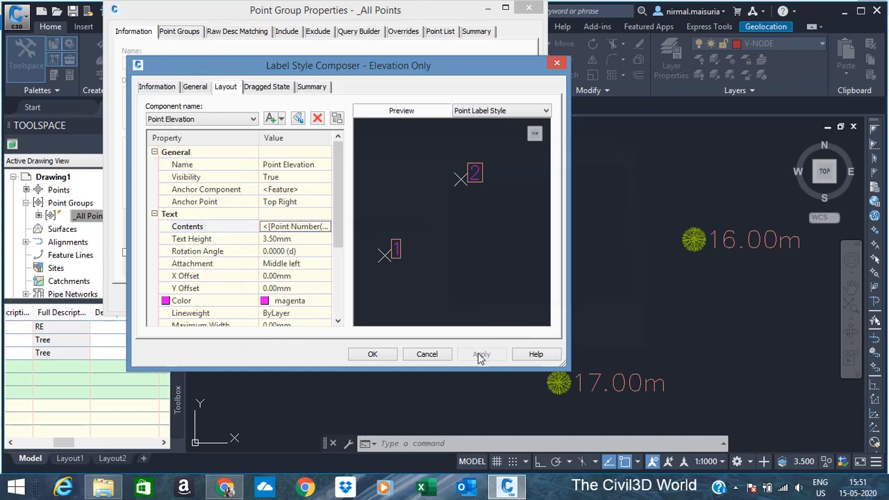
{"action": "left_click", "coordinate": [373, 354]}
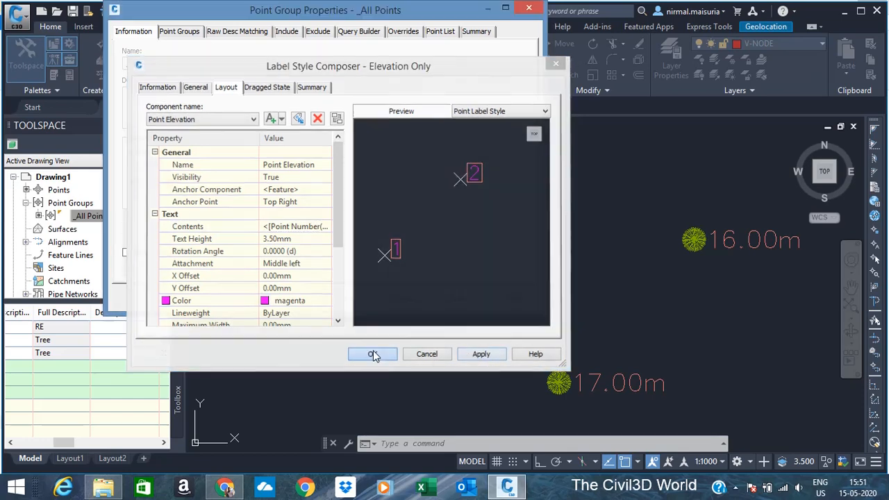
{"action": "left_click", "coordinate": [462, 302]}
{"action": "left_click", "coordinate": [348, 299]}
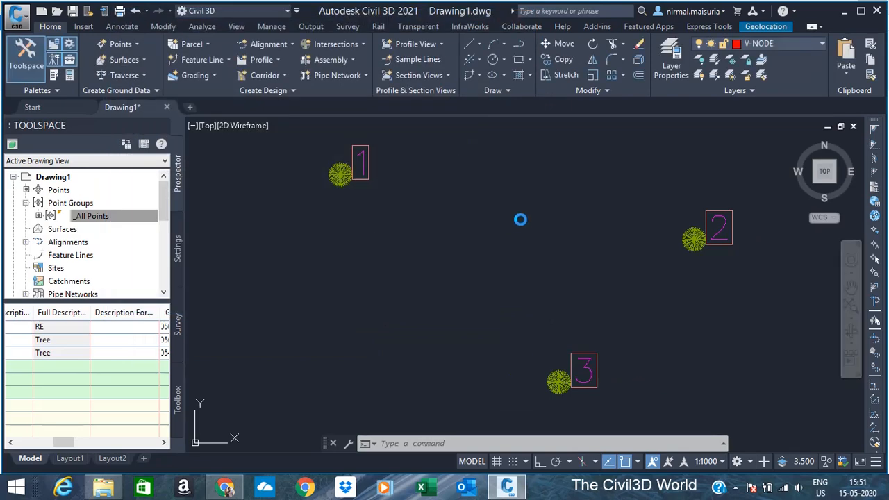
Select the three COGO points and set up a point export in PENZD (comma delimited) format
{"action": "scroll", "coordinate": [561, 238], "scroll_direction": "down", "scroll_amount": 4}
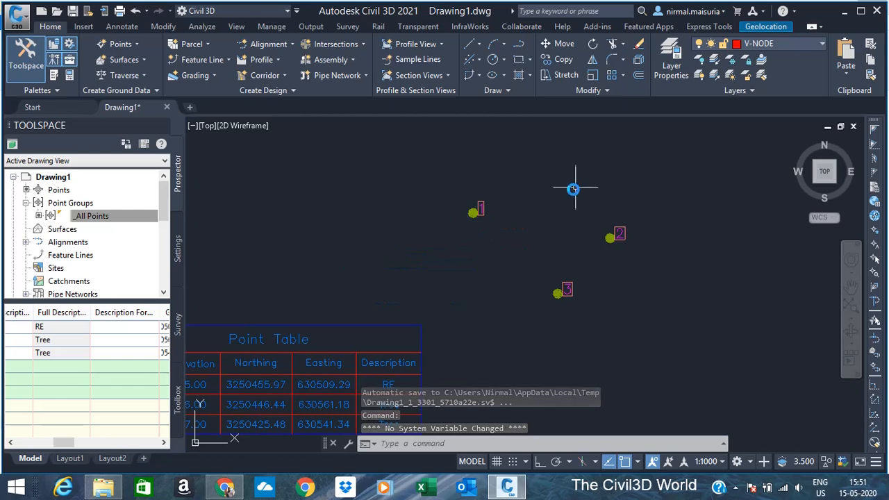
{"action": "scroll", "coordinate": [528, 208], "scroll_direction": "up", "scroll_amount": 3}
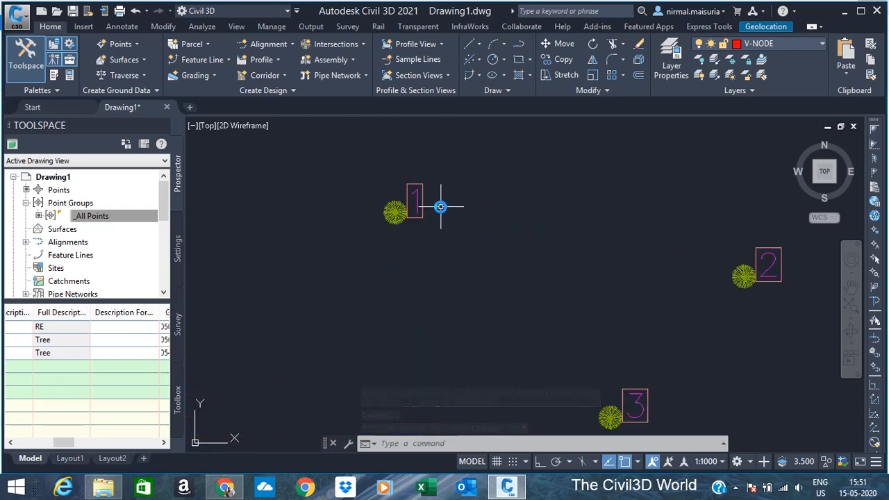
{"action": "scroll", "coordinate": [441, 201], "scroll_direction": "down", "scroll_amount": 3}
{"action": "left_click", "coordinate": [393, 168]}
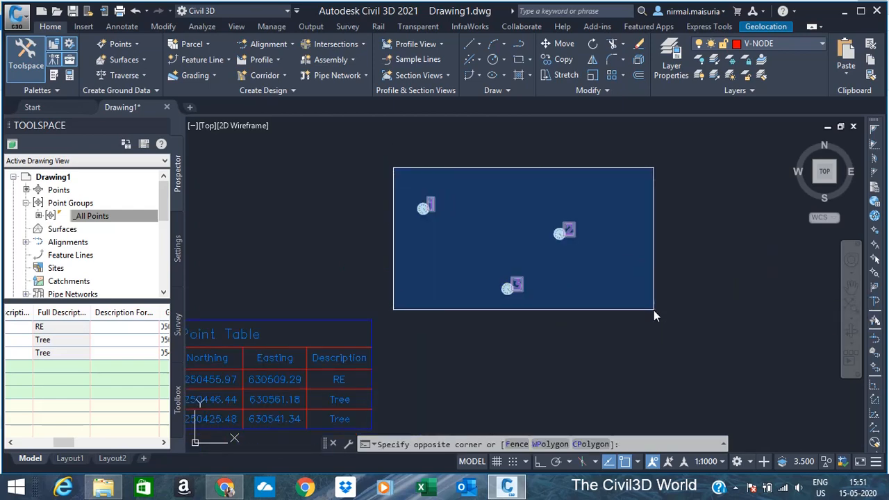
{"action": "left_click", "coordinate": [653, 309]}
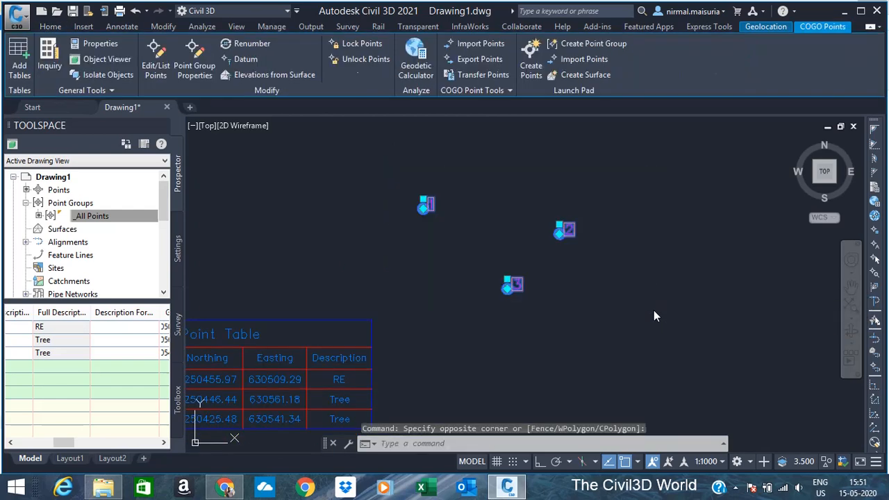
{"action": "left_click", "coordinate": [469, 61]}
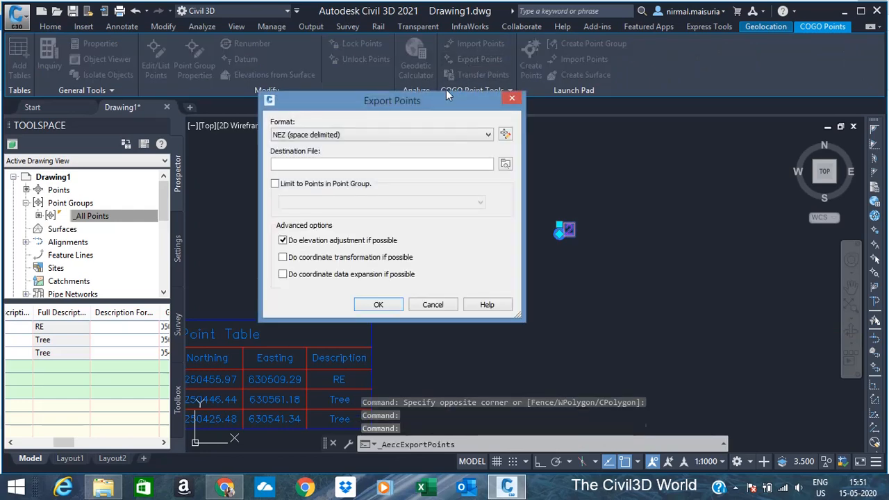
{"action": "left_click_drag", "start_coordinate": [425, 98], "coordinate": [279, 66]}
{"action": "left_click", "coordinate": [247, 101]}
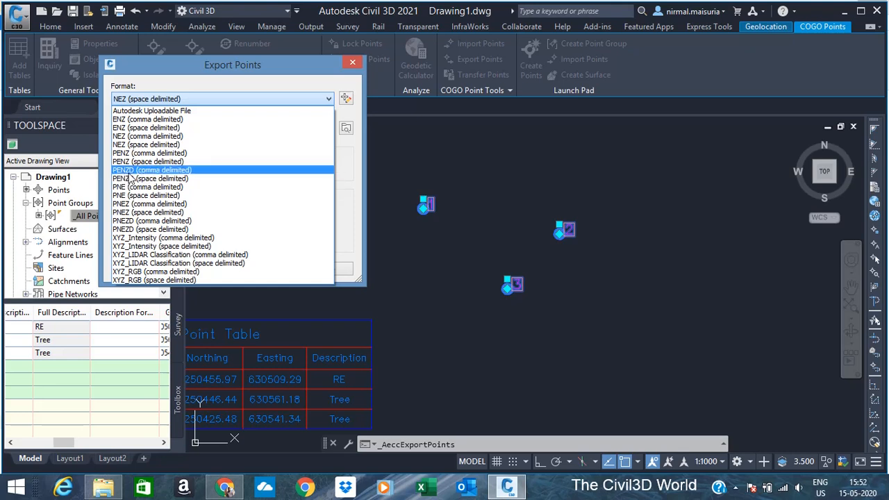
{"action": "left_click", "coordinate": [138, 172]}
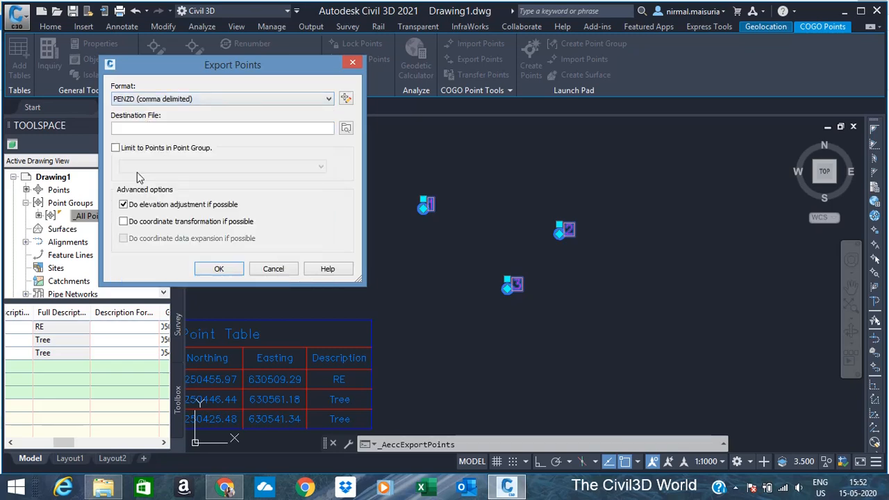
Browse for the export destination and create a text file named "Points file_1" in the Chapter-1 Points folder
{"action": "left_click", "coordinate": [345, 130]}
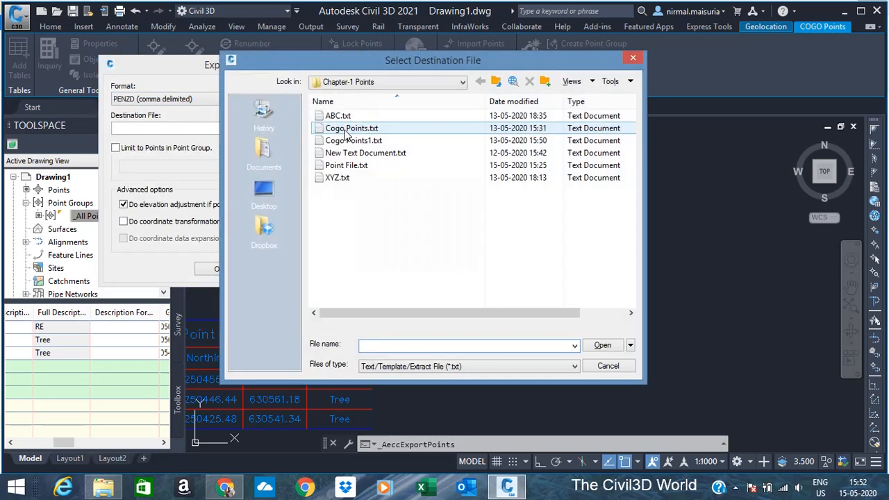
{"action": "right_click", "coordinate": [400, 201]}
{"action": "mouse_move", "coordinate": [476, 365]}
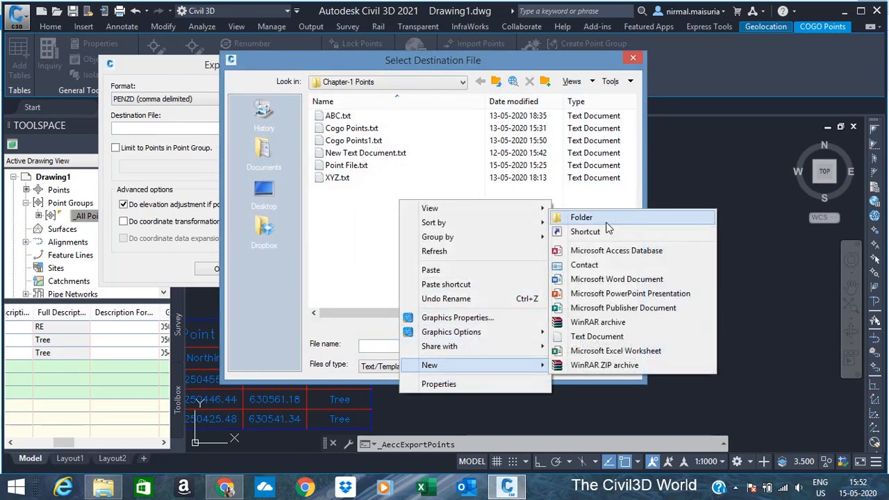
{"action": "left_click", "coordinate": [580, 340]}
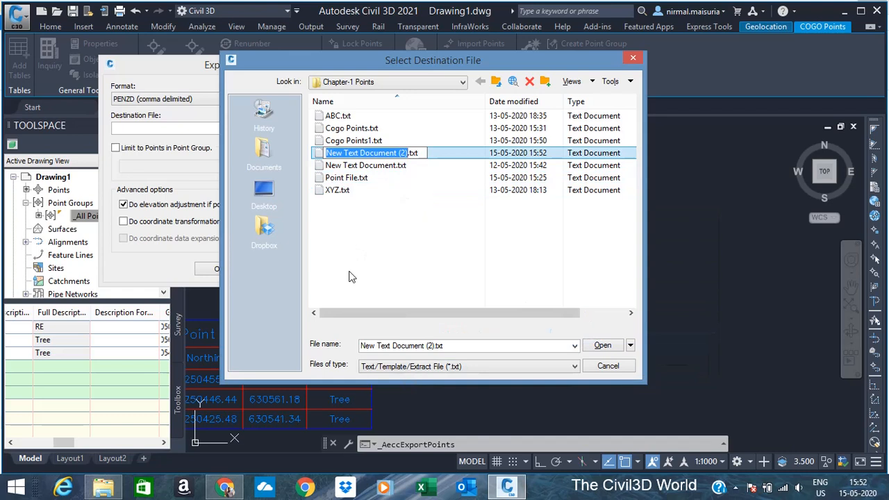
{"action": "type", "text": "Poi"}
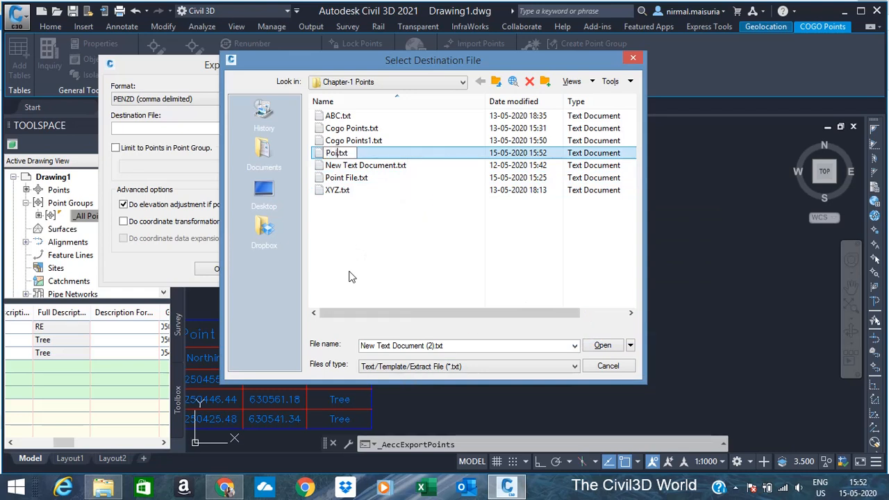
{"action": "type", "text": "nts file_1"}
{"action": "key", "text": "Return"}
Choose Points file_1.txt as the destination file and export the points, overwriting the existing file
{"action": "left_click", "coordinate": [405, 165]}
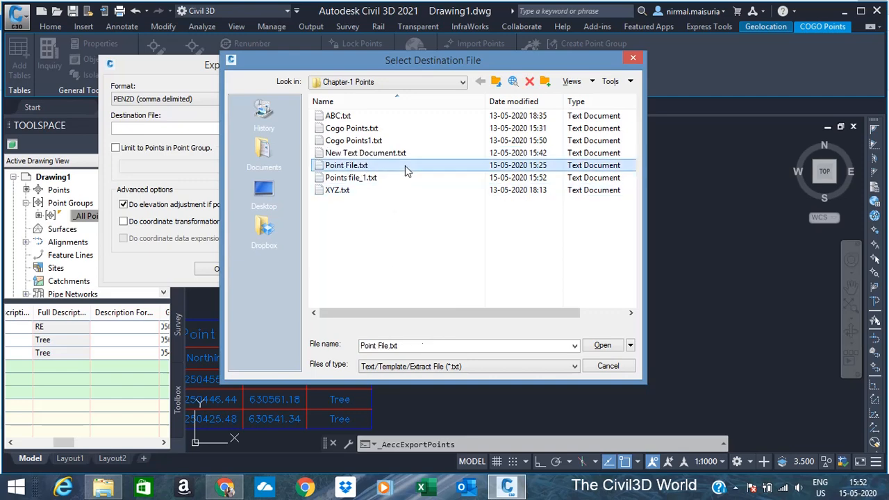
{"action": "left_click", "coordinate": [402, 178]}
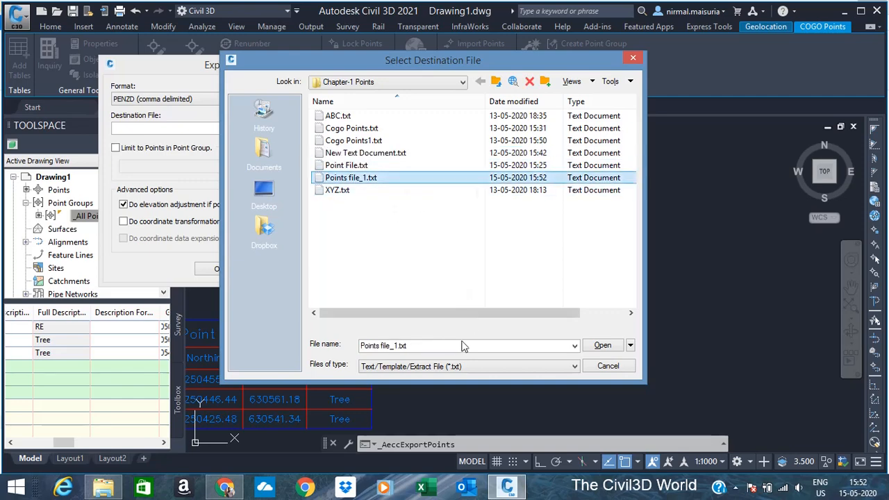
{"action": "left_click", "coordinate": [592, 346]}
{"action": "left_click", "coordinate": [218, 268]}
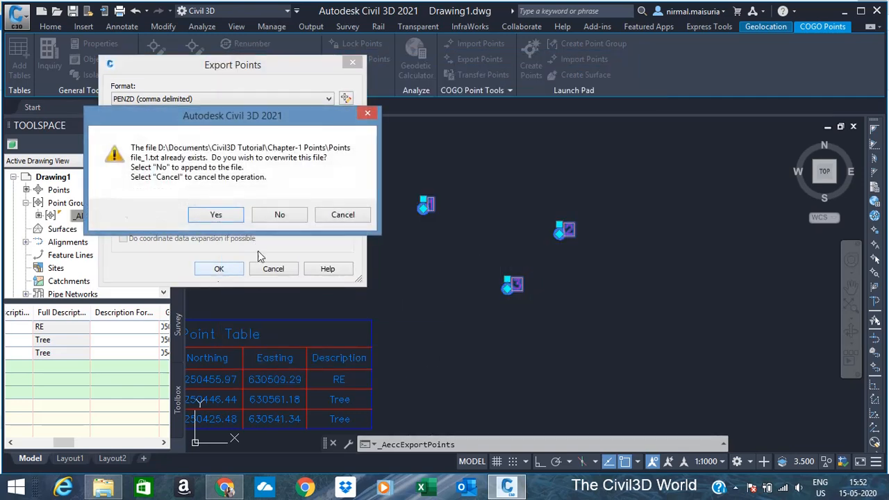
{"action": "left_click", "coordinate": [215, 214]}
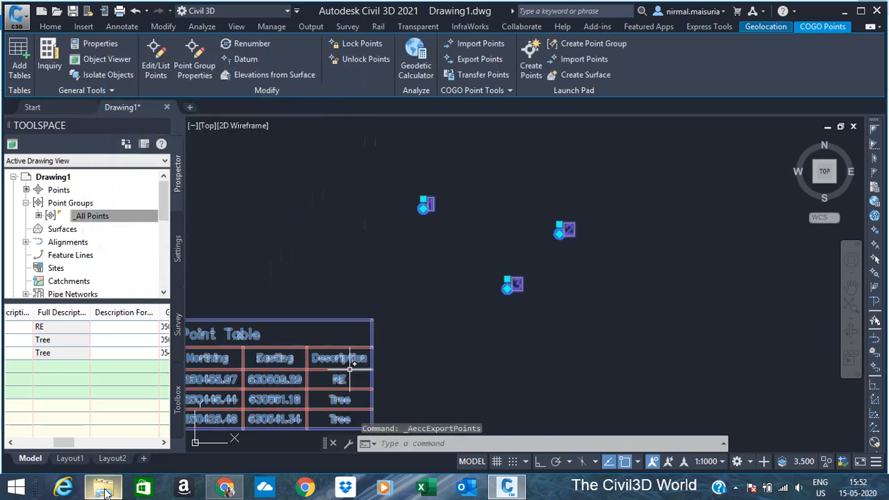
Switch to File Explorer, sort the Chapter-1 Points folder by modification date, and check the contents of Points file_1.txt in Notepad
{"action": "mouse_move", "coordinate": [104, 488]}
{"action": "left_click", "coordinate": [97, 430]}
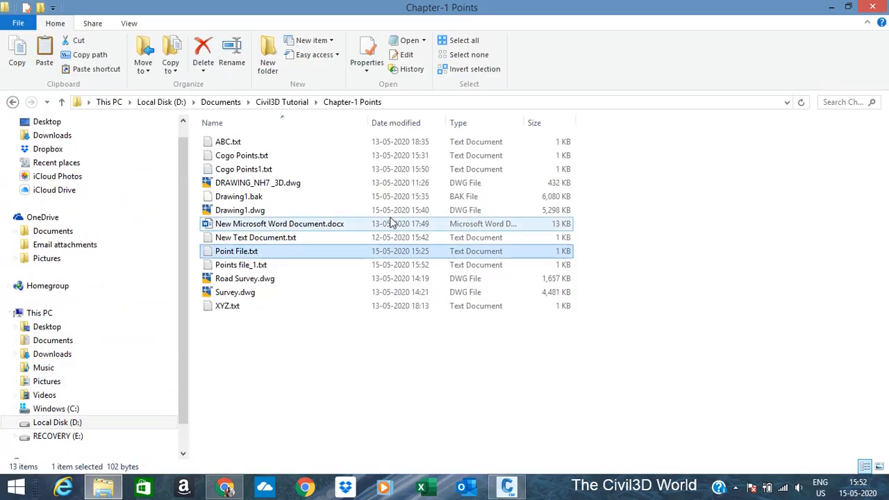
{"action": "left_click", "coordinate": [405, 123]}
{"action": "double_click", "coordinate": [376, 141]}
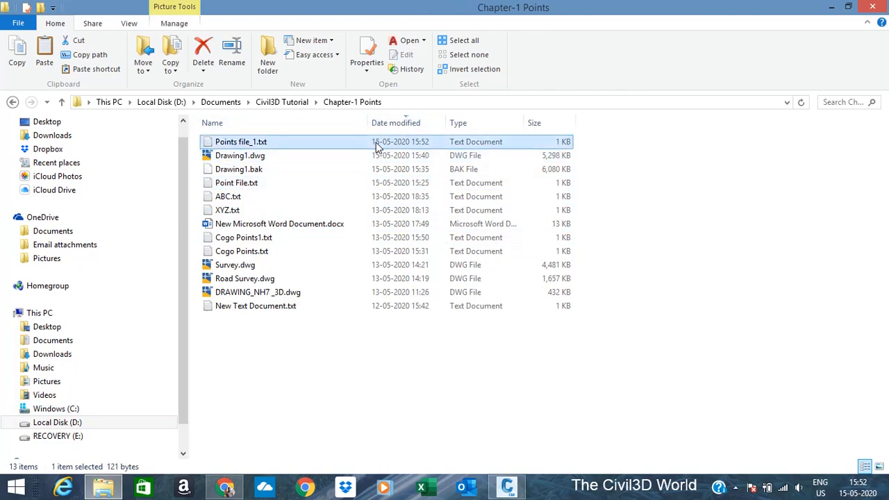
{"action": "left_click_drag", "start_coordinate": [439, 132], "coordinate": [453, 103]}
{"action": "left_click", "coordinate": [232, 103]}
{"action": "left_click", "coordinate": [343, 103]}
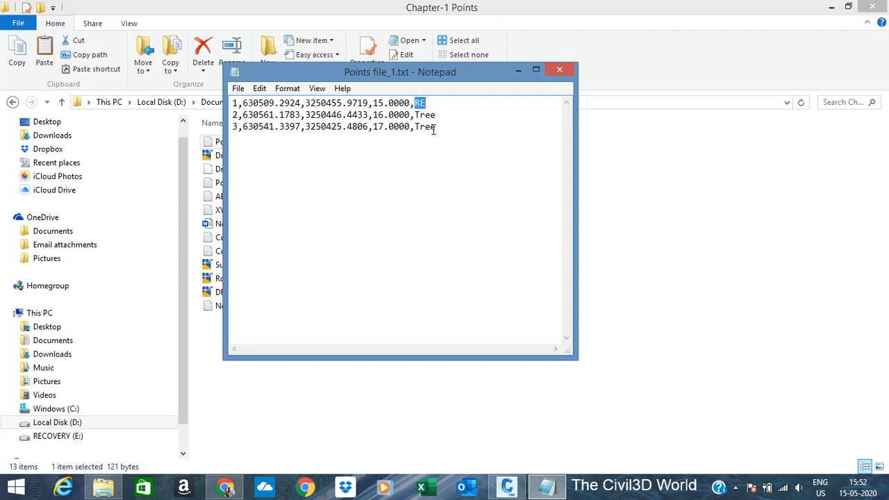
{"action": "left_click", "coordinate": [559, 69]}
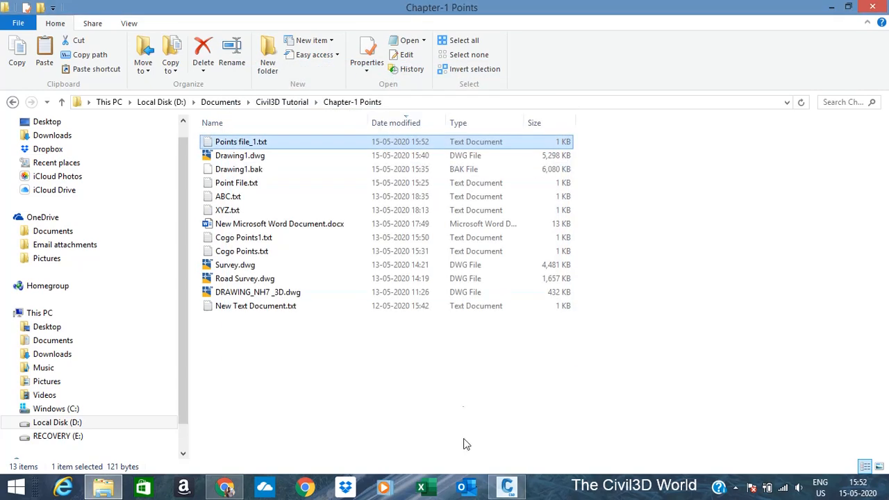
Switch back to Civil 3D, clear the point selection, and examine the drawing around the points and the distant road survey
{"action": "left_click", "coordinate": [507, 487]}
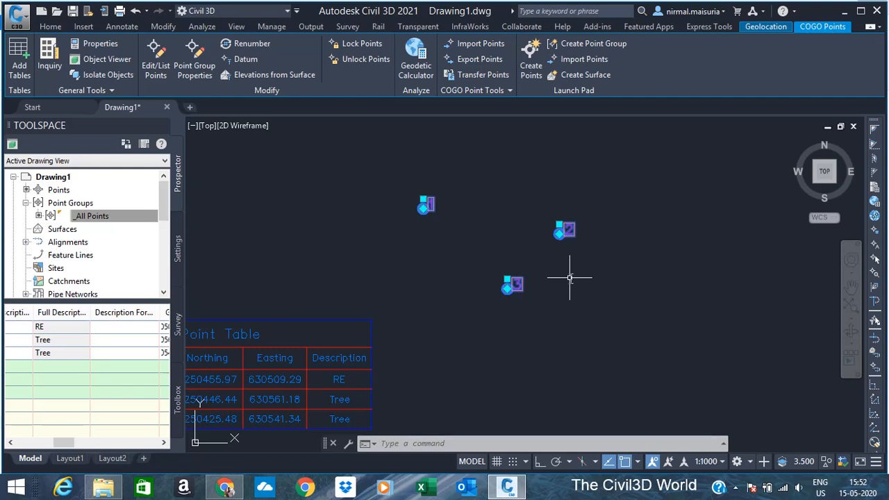
{"action": "key", "text": "Escape"}
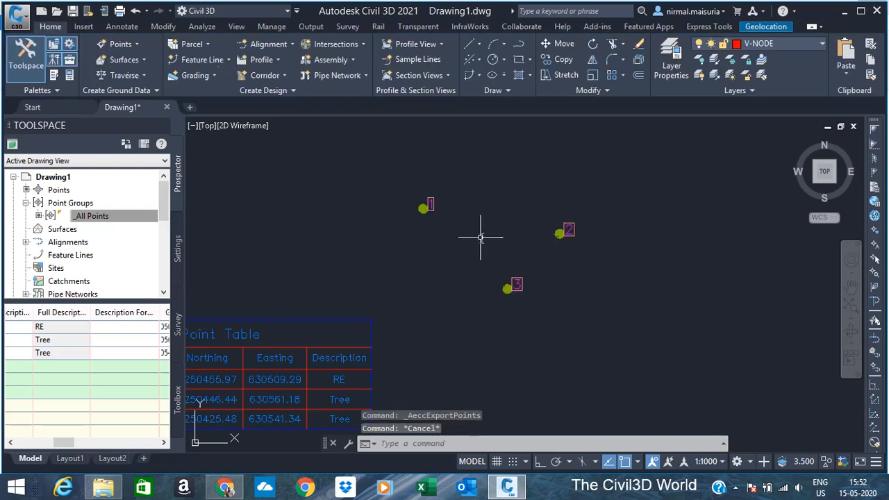
{"action": "scroll", "coordinate": [481, 237], "scroll_direction": "up", "scroll_amount": 2}
{"action": "scroll", "coordinate": [539, 198], "scroll_direction": "down", "scroll_amount": 10}
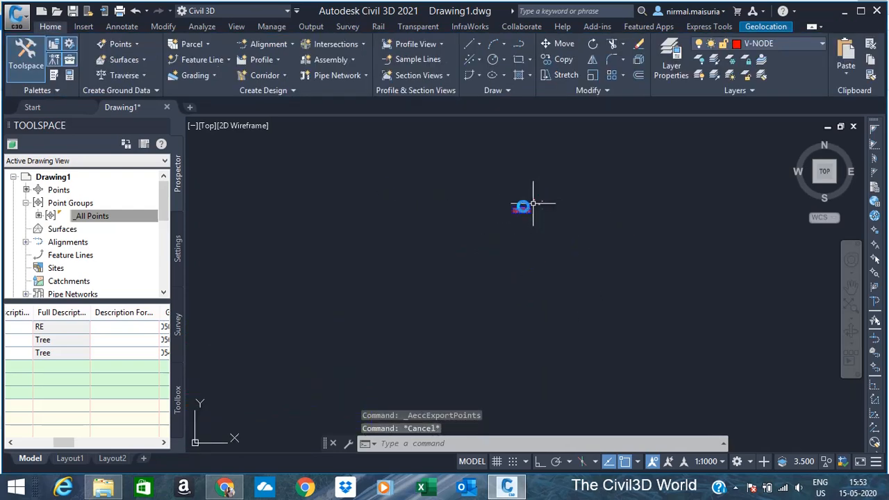
{"action": "scroll", "coordinate": [534, 186], "scroll_direction": "up", "scroll_amount": 5}
{"action": "scroll", "coordinate": [395, 180], "scroll_direction": "down", "scroll_amount": 7}
{"action": "scroll", "coordinate": [479, 193], "scroll_direction": "down", "scroll_amount": 5}
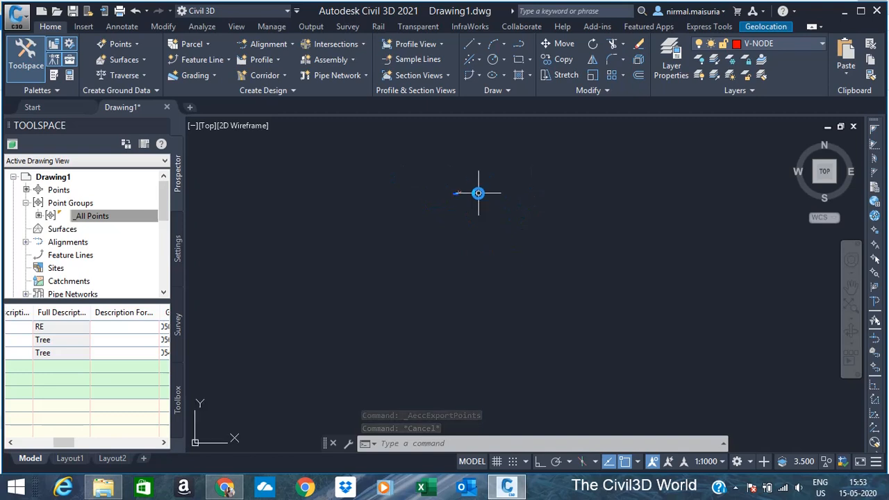
{"action": "scroll", "coordinate": [352, 185], "scroll_direction": "down", "scroll_amount": 6}
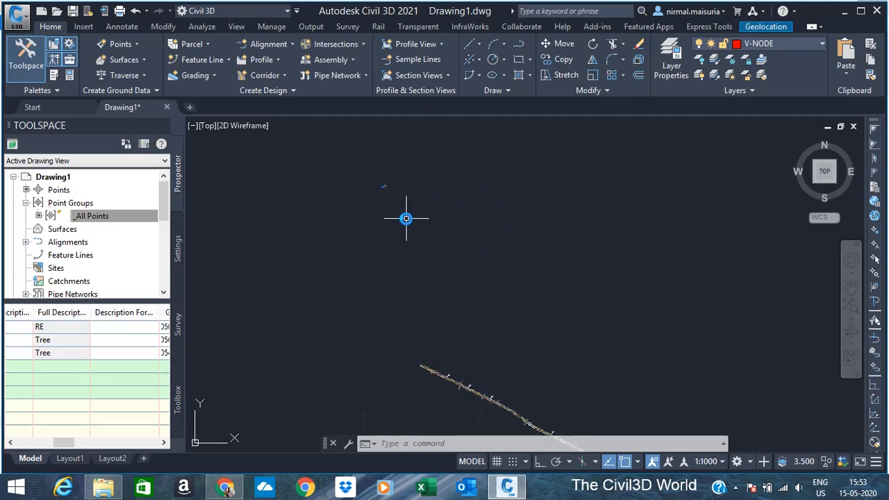
Open the Create Points tools and review the miscellaneous point creation methods
{"action": "left_click", "coordinate": [117, 45]}
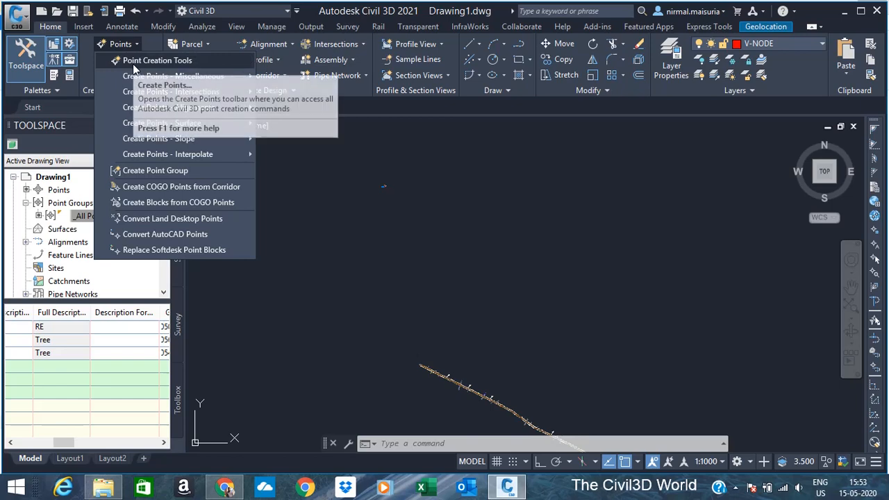
{"action": "left_click", "coordinate": [133, 64]}
{"action": "left_click_drag", "start_coordinate": [294, 129], "coordinate": [317, 113]}
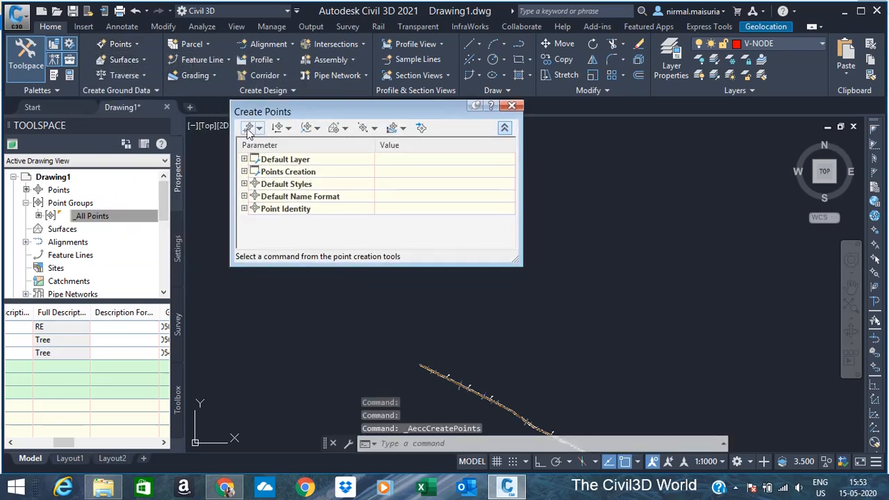
{"action": "left_click", "coordinate": [259, 128]}
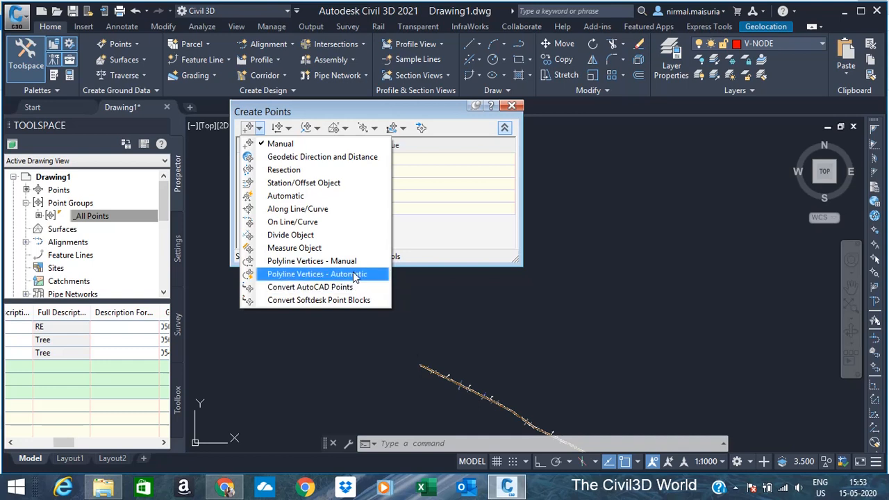
{"action": "left_click", "coordinate": [505, 272]}
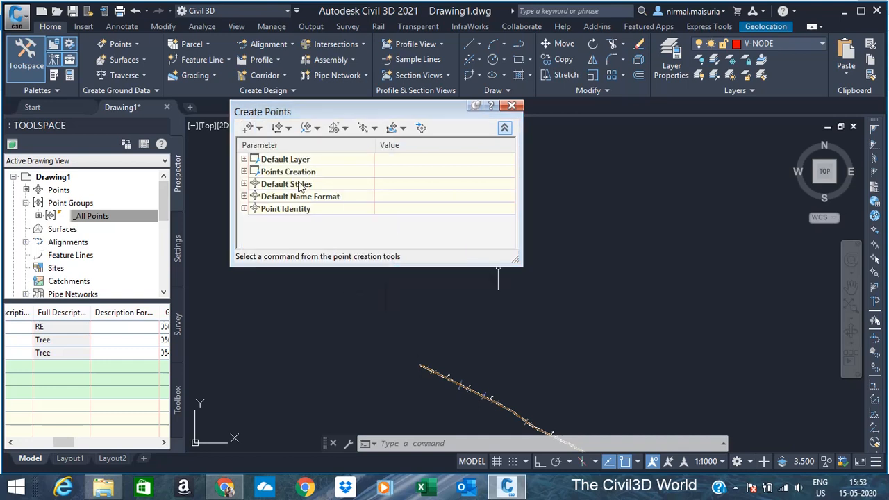
Expand the Default Layer and Points Creation settings and review the options for Prompt For Elevations, leaving it on Manual
{"action": "left_click", "coordinate": [245, 159]}
{"action": "left_click", "coordinate": [244, 185]}
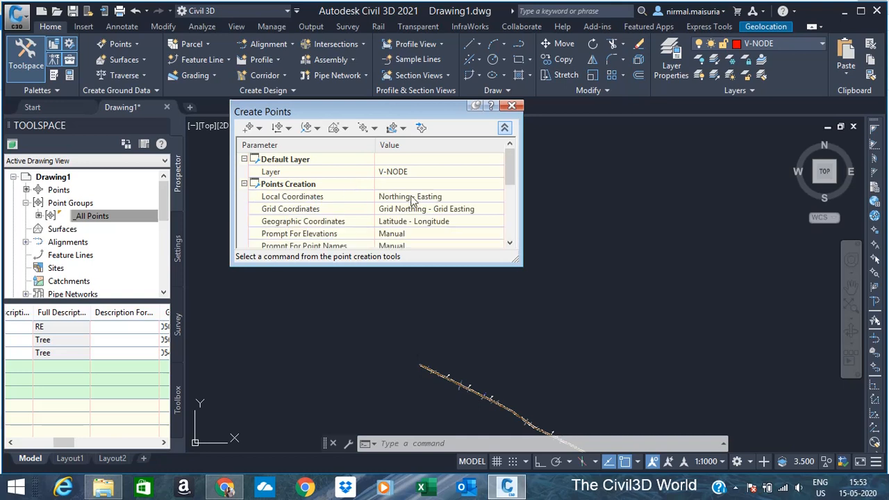
{"action": "scroll", "coordinate": [509, 166], "scroll_direction": "down", "scroll_amount": 2}
{"action": "left_click", "coordinate": [413, 187]}
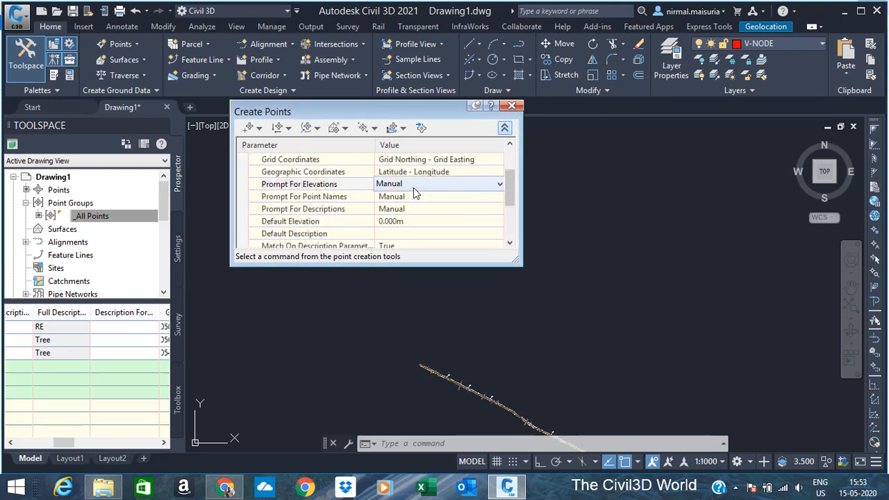
{"action": "left_click", "coordinate": [413, 187]}
{"action": "left_click", "coordinate": [415, 208]}
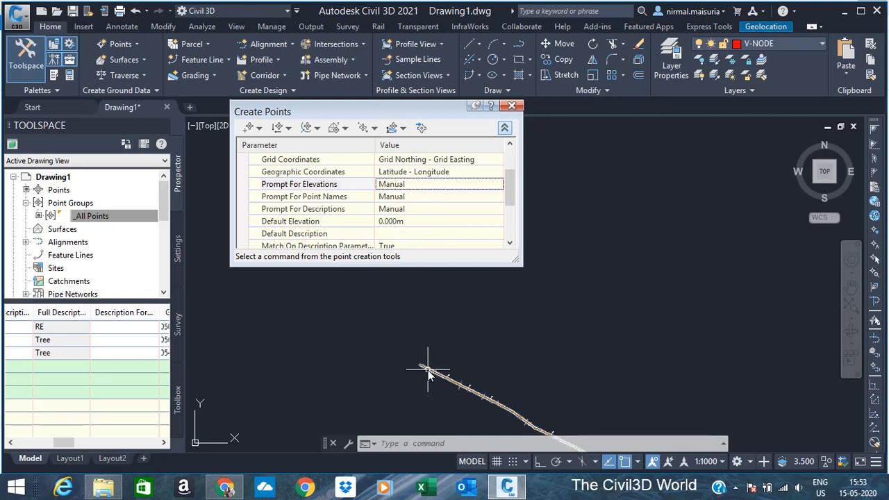
Examine the start of the road survey around station 0+100 and close the Create Points tools
{"action": "mouse_move", "coordinate": [428, 370]}
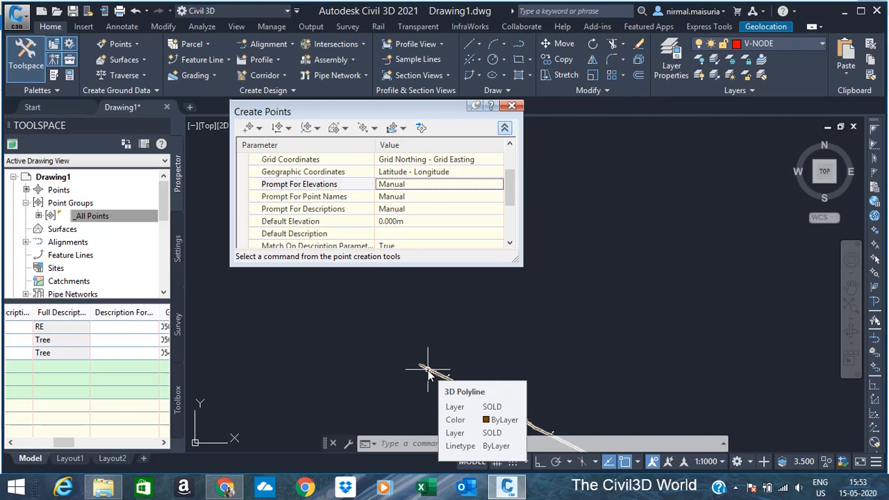
{"action": "scroll", "coordinate": [475, 272], "scroll_direction": "down", "scroll_amount": 3}
{"action": "scroll", "coordinate": [456, 320], "scroll_direction": "up", "scroll_amount": 5}
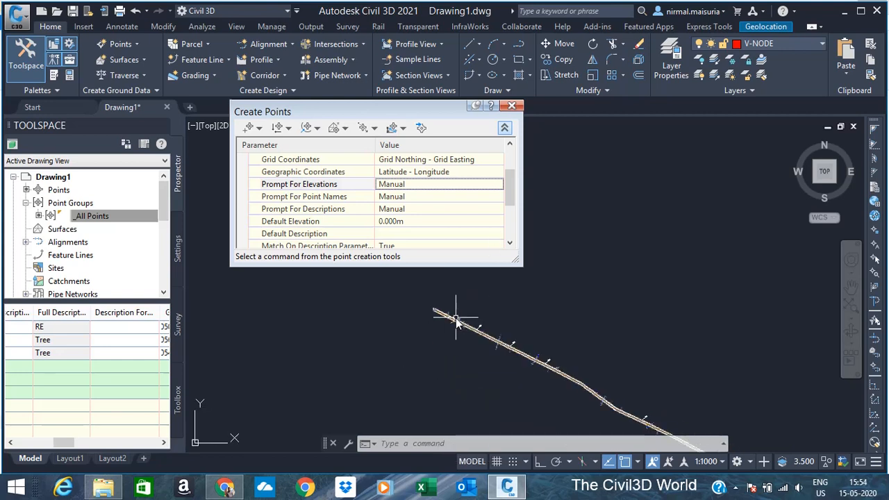
{"action": "scroll", "coordinate": [456, 320], "scroll_direction": "up", "scroll_amount": 5}
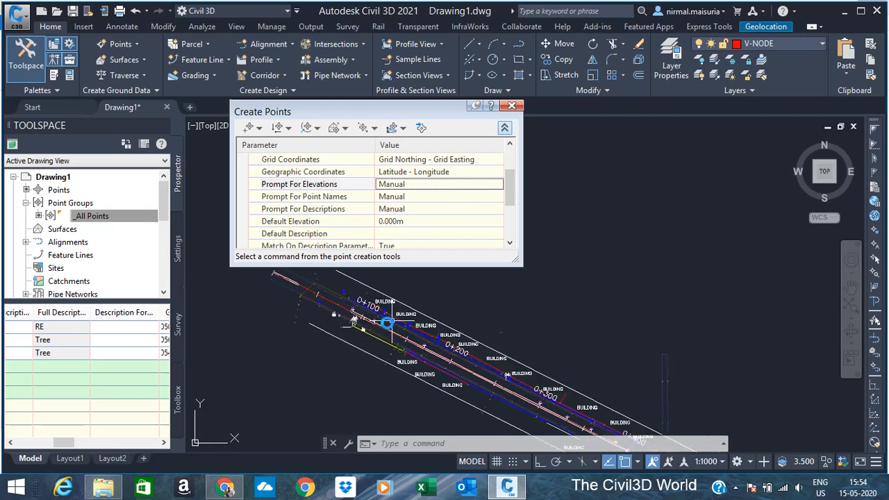
{"action": "scroll", "coordinate": [343, 312], "scroll_direction": "down", "scroll_amount": 2}
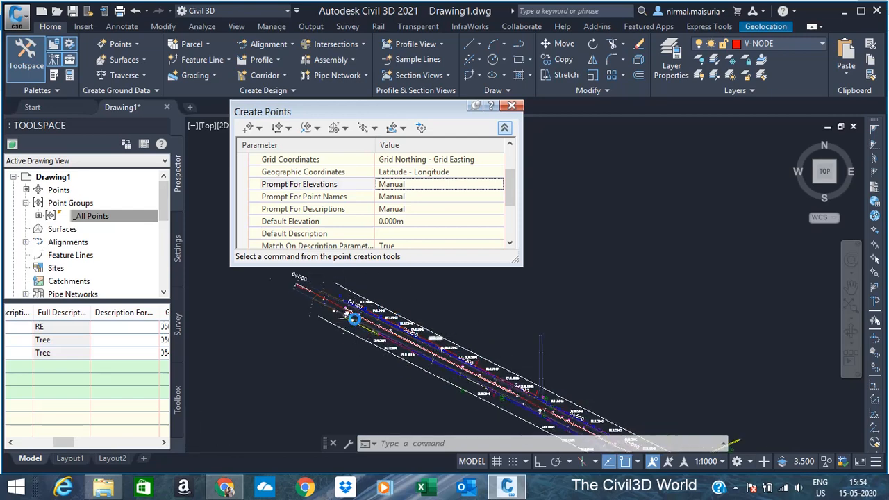
{"action": "scroll", "coordinate": [354, 318], "scroll_direction": "up", "scroll_amount": 2}
{"action": "scroll", "coordinate": [355, 314], "scroll_direction": "up", "scroll_amount": 2}
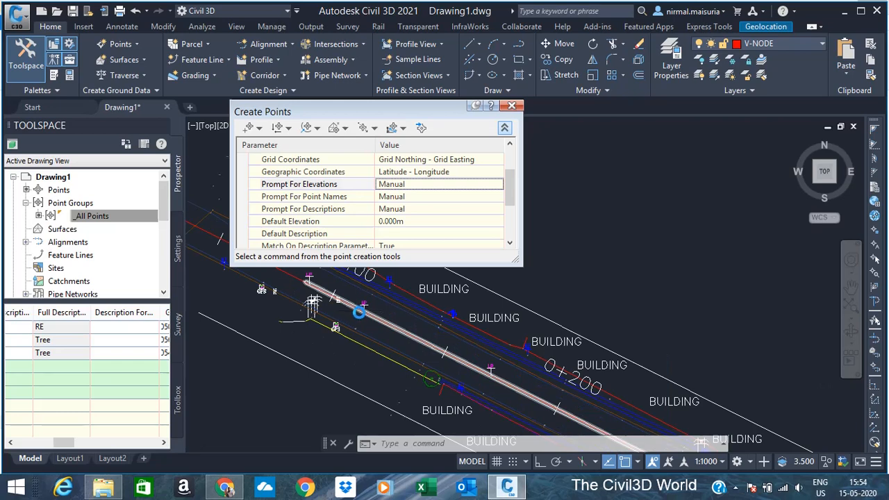
{"action": "scroll", "coordinate": [359, 313], "scroll_direction": "down", "scroll_amount": 3}
{"action": "scroll", "coordinate": [368, 307], "scroll_direction": "up", "scroll_amount": 2}
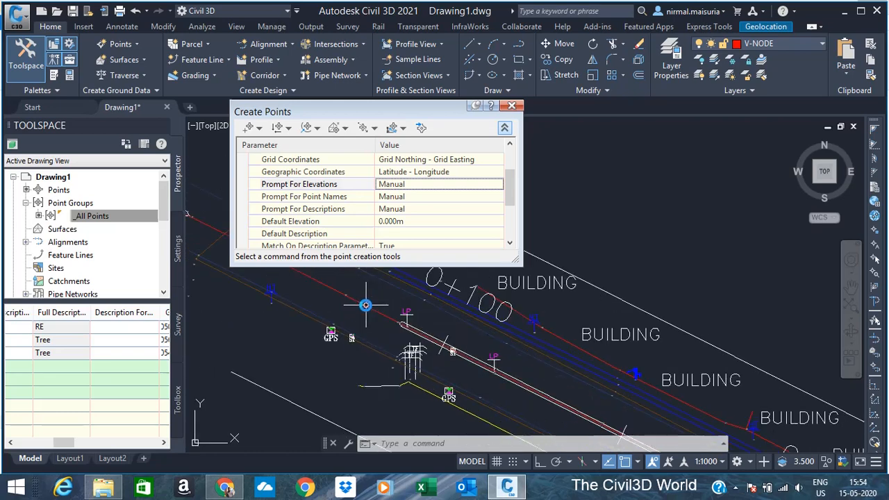
{"action": "key", "text": "Escape"}
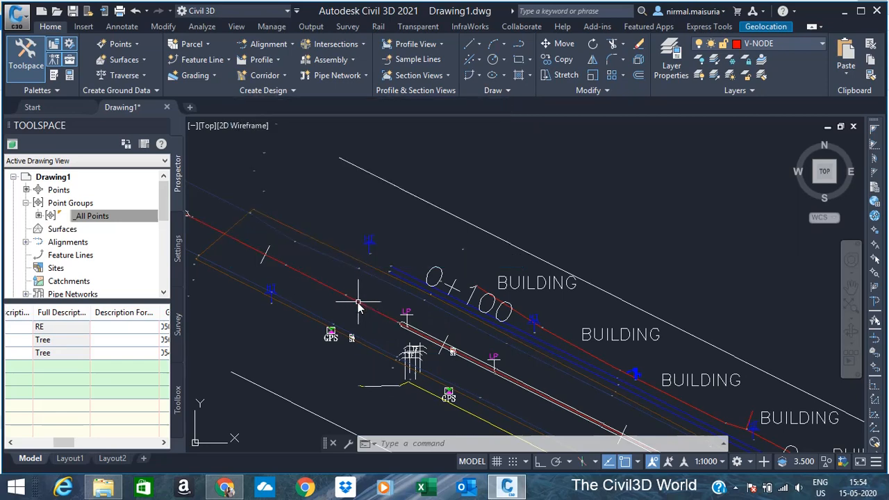
Check the properties of the red centreline 3D polyline, inspect its vertex beside the LP symbol, and clear the selection
{"action": "left_click", "coordinate": [358, 303]}
{"action": "right_click", "coordinate": [359, 304]}
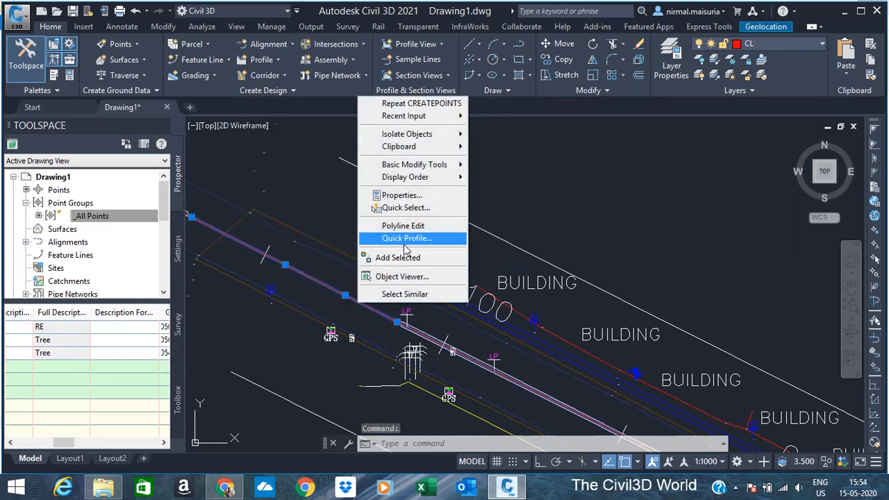
{"action": "left_click", "coordinate": [400, 195]}
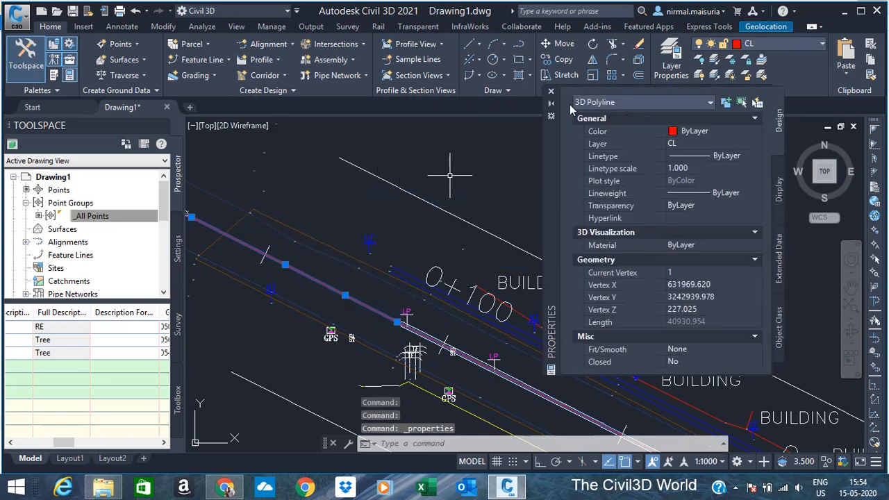
{"action": "left_click", "coordinate": [551, 91]}
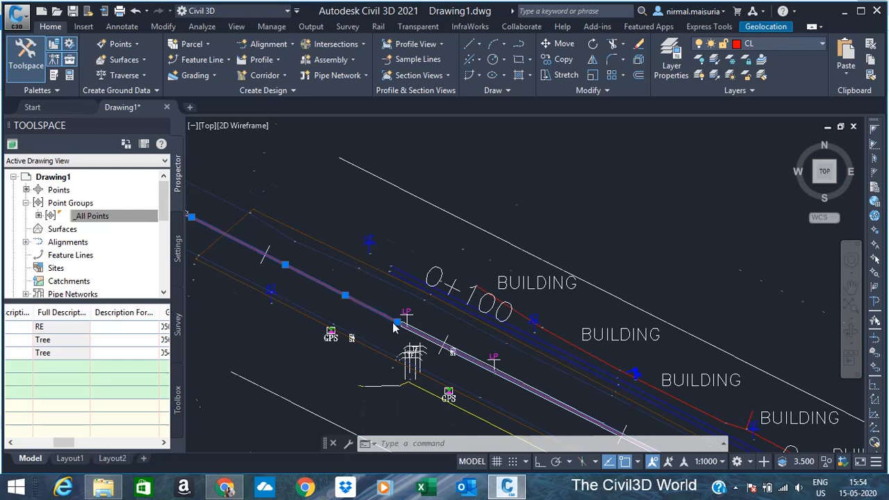
{"action": "scroll", "coordinate": [394, 328], "scroll_direction": "up", "scroll_amount": 8}
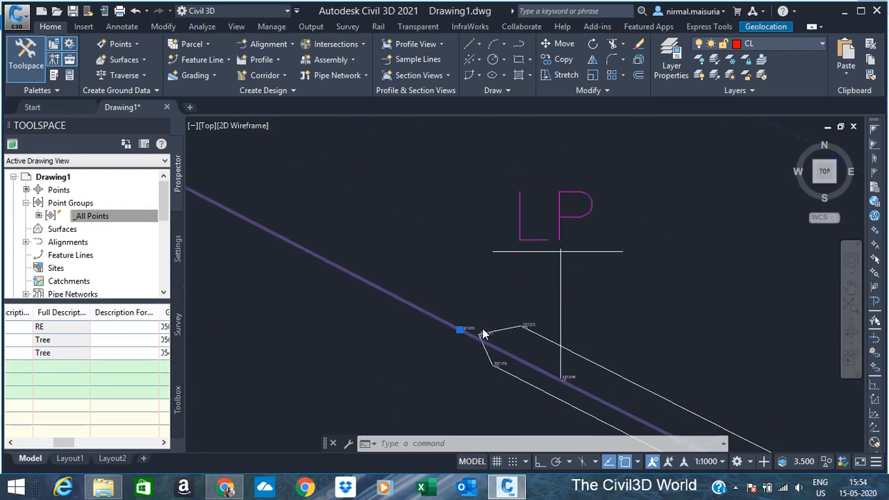
{"action": "scroll", "coordinate": [480, 332], "scroll_direction": "up", "scroll_amount": 6}
{"action": "key", "text": "Escape"}
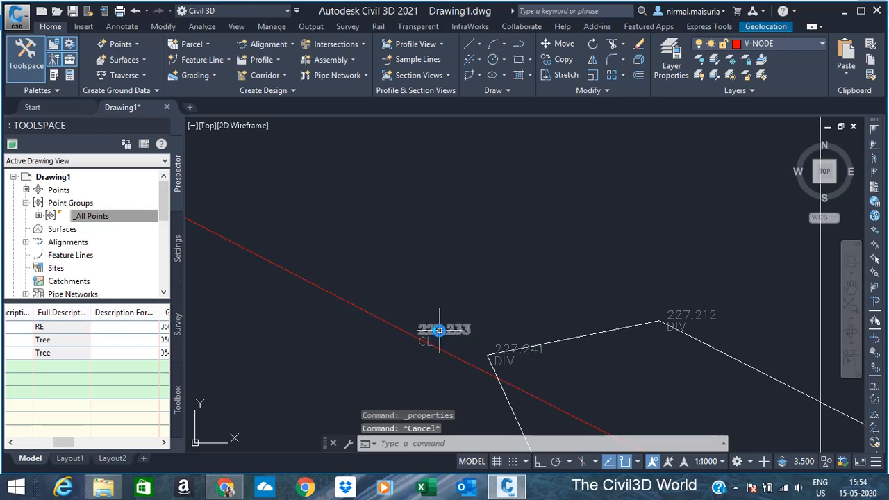
Examine the elevation label at a neighbouring centreline vertex against the selected polyline's grip, and clear the selection
{"action": "scroll", "coordinate": [558, 313], "scroll_direction": "down", "scroll_amount": 4}
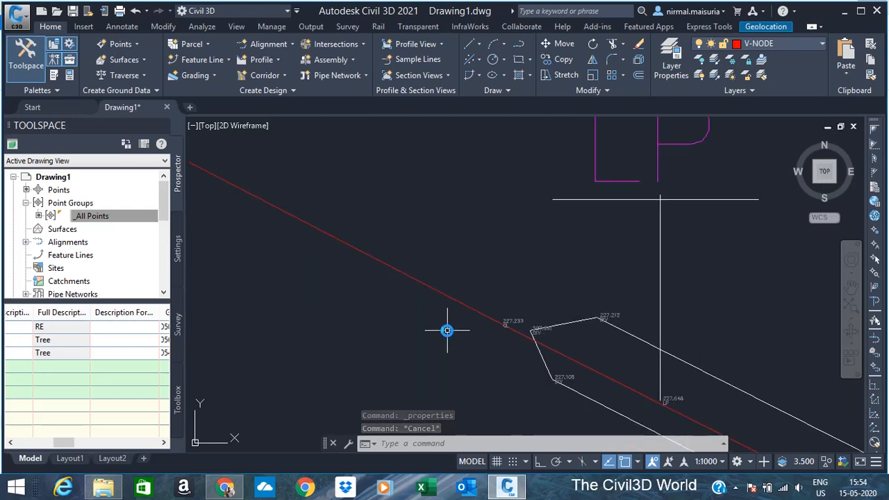
{"action": "scroll", "coordinate": [527, 328], "scroll_direction": "down", "scroll_amount": 8}
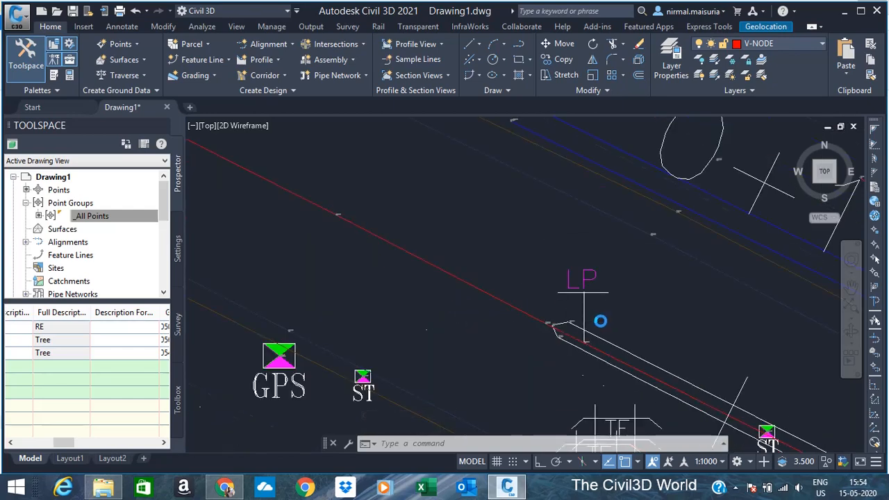
{"action": "scroll", "coordinate": [486, 293], "scroll_direction": "up", "scroll_amount": 8}
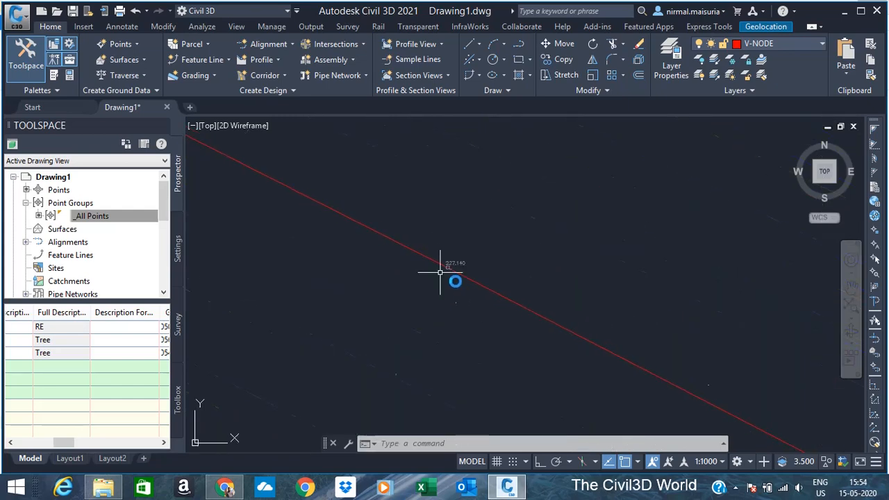
{"action": "scroll", "coordinate": [445, 236], "scroll_direction": "up", "scroll_amount": 2}
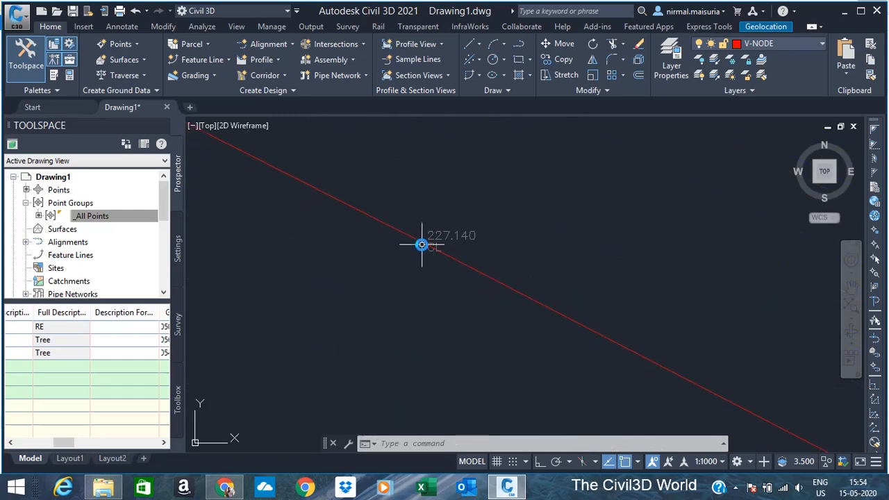
{"action": "scroll", "coordinate": [461, 236], "scroll_direction": "up", "scroll_amount": 2}
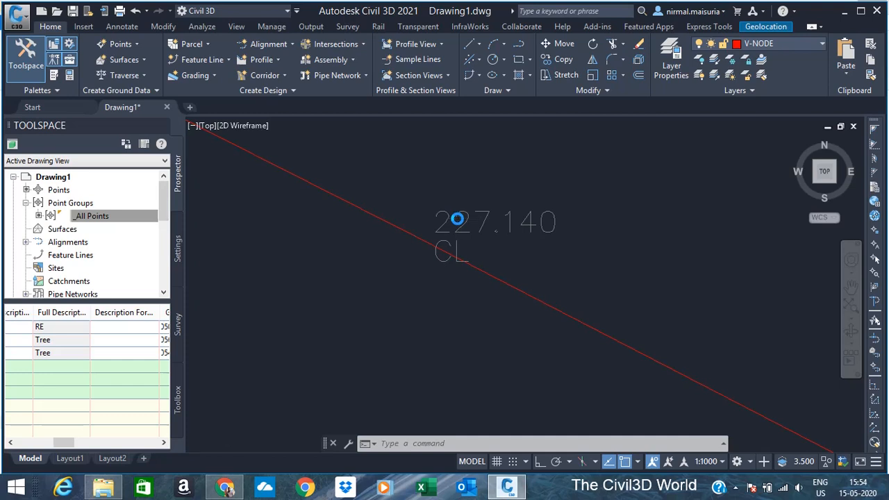
{"action": "scroll", "coordinate": [457, 220], "scroll_direction": "down", "scroll_amount": 1}
{"action": "left_click", "coordinate": [408, 220]}
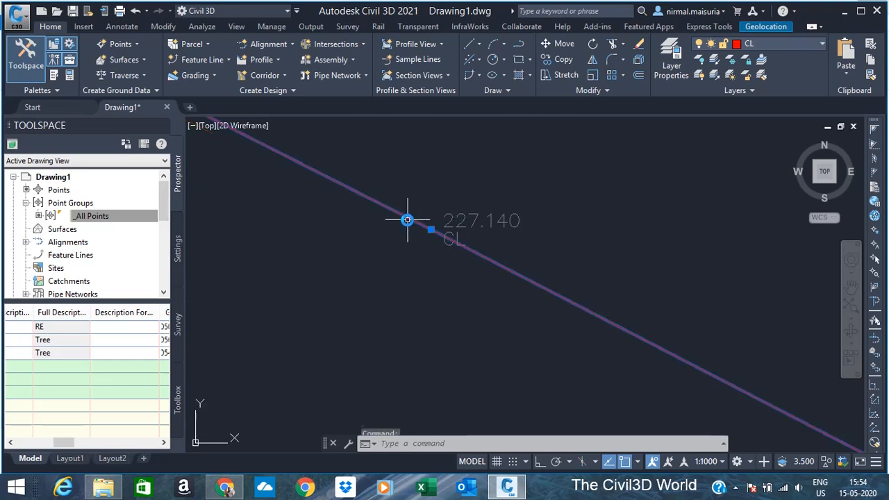
{"action": "scroll", "coordinate": [364, 237], "scroll_direction": "down", "scroll_amount": 1}
{"action": "scroll", "coordinate": [379, 247], "scroll_direction": "down", "scroll_amount": 2}
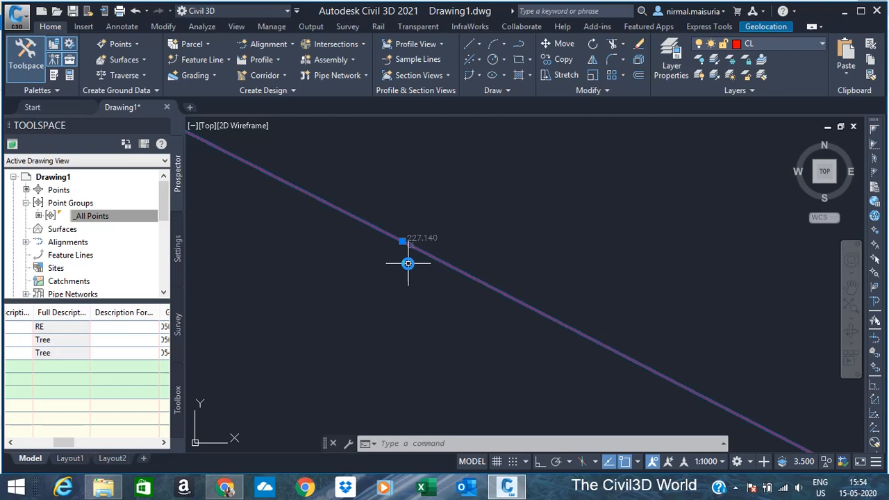
{"action": "key", "text": "Escape"}
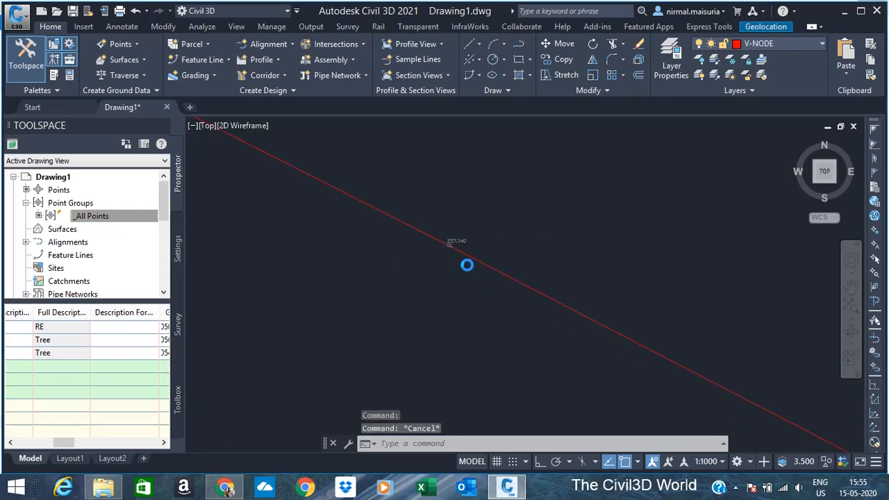
Reopen the Create Points tools, start the Manual method and expand the Points Creation settings
{"action": "scroll", "coordinate": [456, 297], "scroll_direction": "down", "scroll_amount": 5}
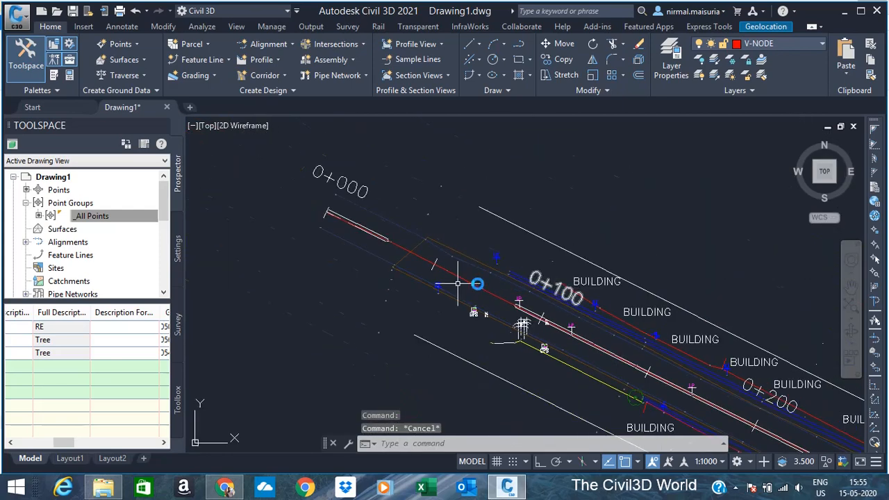
{"action": "scroll", "coordinate": [478, 259], "scroll_direction": "up", "scroll_amount": 6}
{"action": "scroll", "coordinate": [549, 231], "scroll_direction": "down", "scroll_amount": 4}
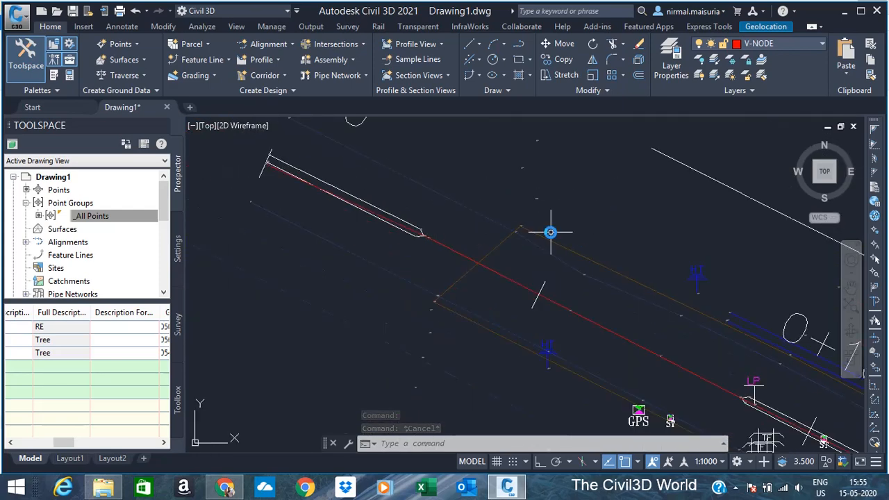
{"action": "left_click", "coordinate": [129, 43]}
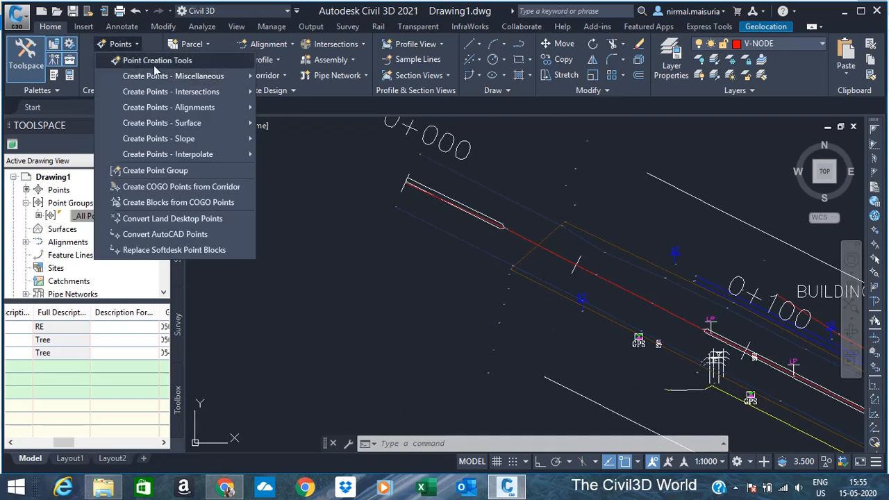
{"action": "left_click", "coordinate": [154, 66]}
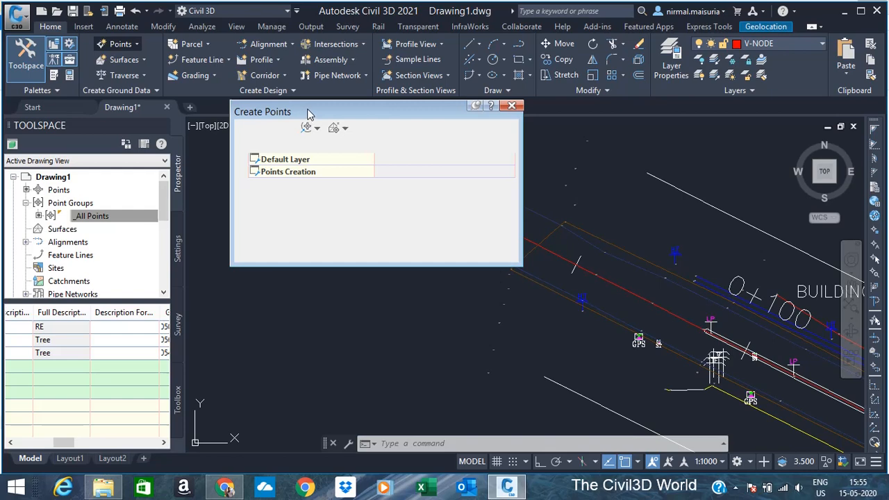
{"action": "left_click_drag", "start_coordinate": [309, 113], "coordinate": [338, 112]}
{"action": "left_click", "coordinate": [289, 128]}
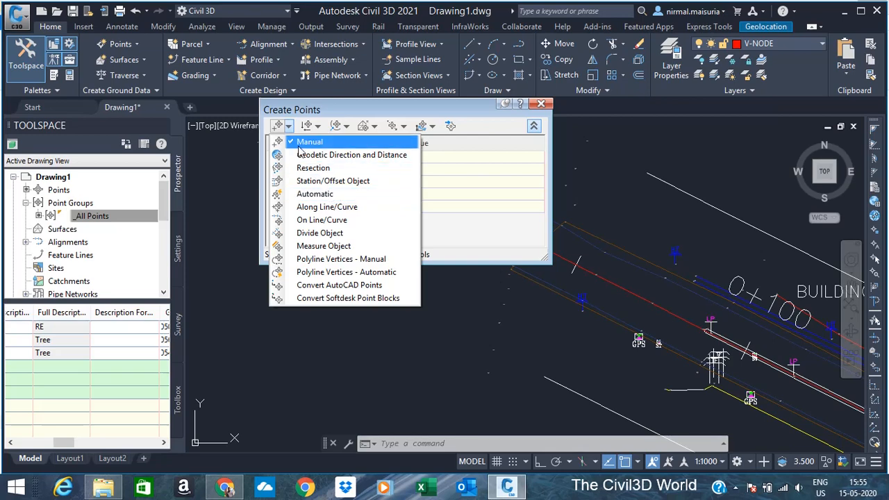
{"action": "left_click", "coordinate": [298, 143]}
{"action": "left_click", "coordinate": [273, 170]}
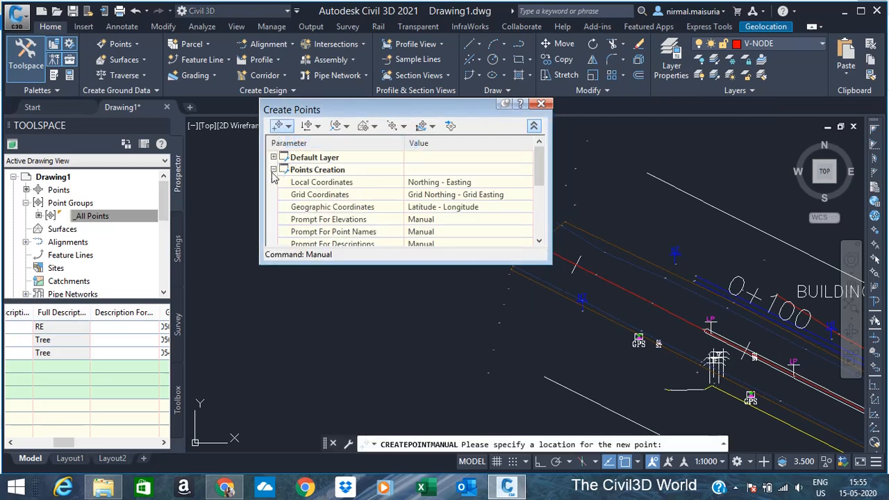
Set the prompts for elevations, point names and descriptions to Automatic
{"action": "left_click_drag", "start_coordinate": [535, 179], "coordinate": [535, 191]}
{"action": "left_click", "coordinate": [445, 195]}
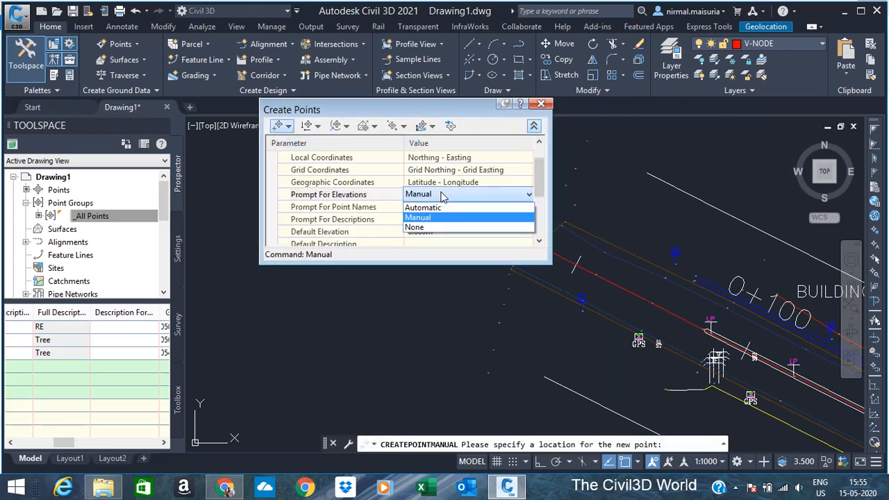
{"action": "left_click", "coordinate": [432, 208]}
{"action": "left_click", "coordinate": [432, 207]}
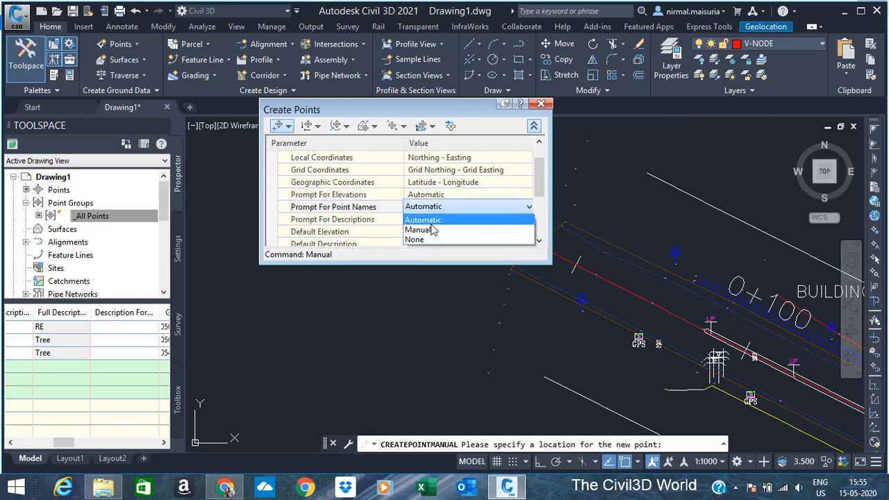
{"action": "left_click", "coordinate": [433, 220]}
{"action": "left_click", "coordinate": [432, 220]}
{"action": "left_click", "coordinate": [432, 219]}
{"action": "left_click", "coordinate": [431, 233]}
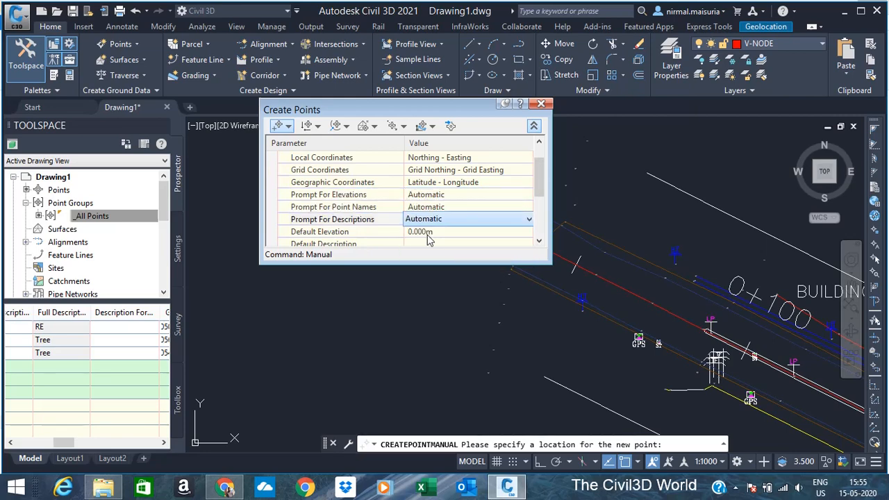
Create points at all vertices of the red centreline polyline with Polyline Vertices - Automatic, and close the Create Points tools
{"action": "left_click", "coordinate": [288, 126]}
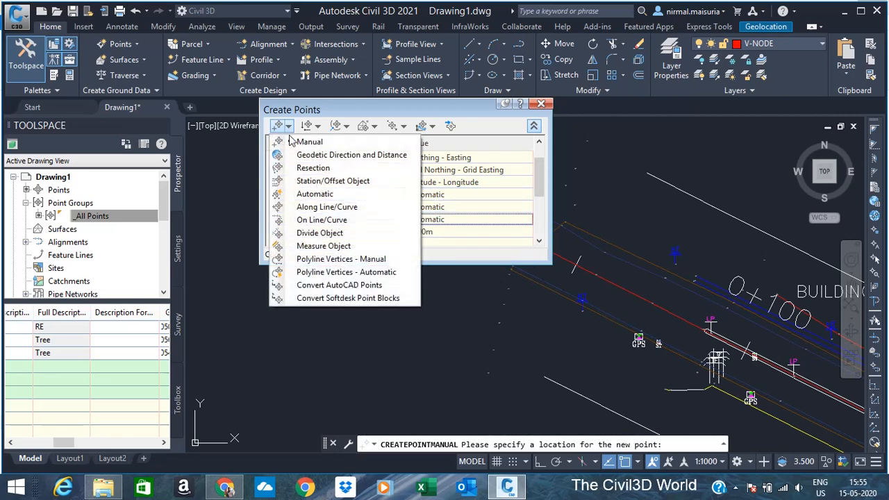
{"action": "left_click", "coordinate": [336, 272]}
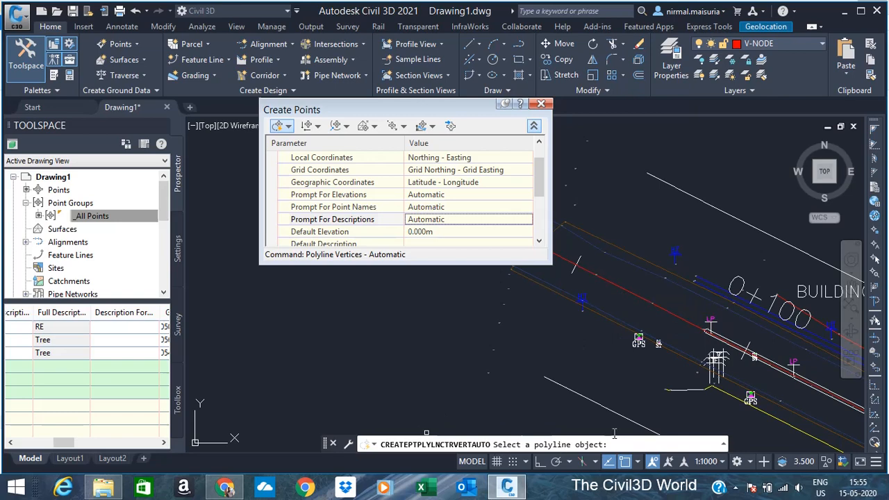
{"action": "scroll", "coordinate": [643, 386], "scroll_direction": "down", "scroll_amount": 5}
{"action": "scroll", "coordinate": [582, 323], "scroll_direction": "up", "scroll_amount": 5}
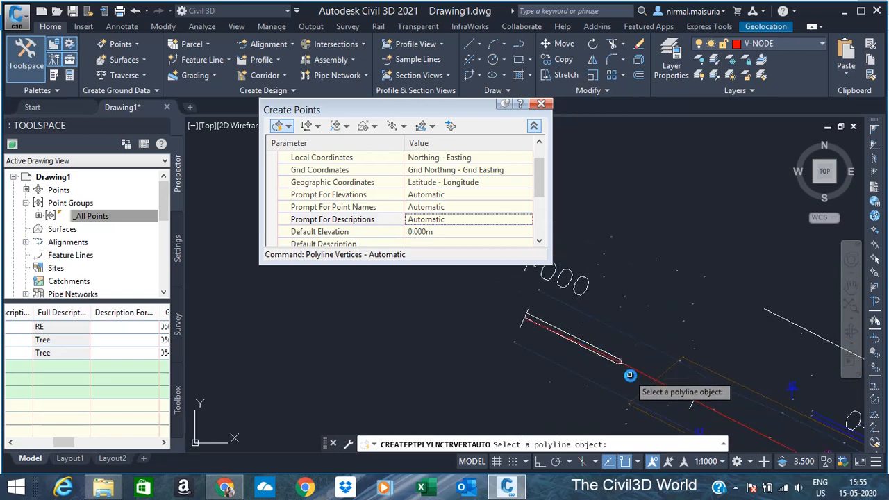
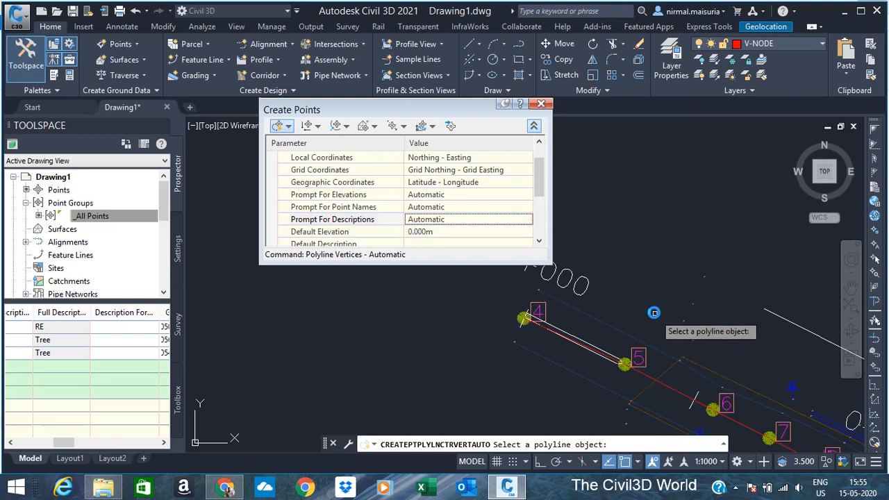
{"action": "scroll", "coordinate": [417, 294], "scroll_direction": "down", "scroll_amount": 2}
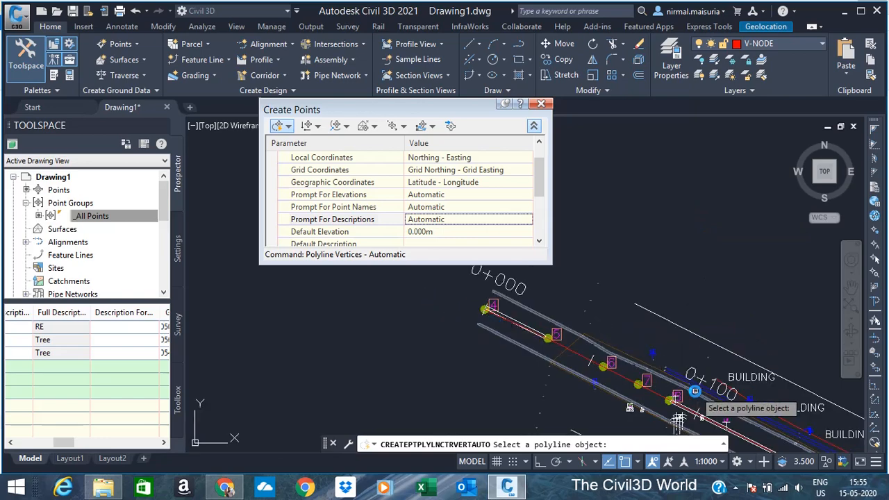
{"action": "scroll", "coordinate": [703, 394], "scroll_direction": "up", "scroll_amount": 2}
{"action": "left_click", "coordinate": [541, 103]}
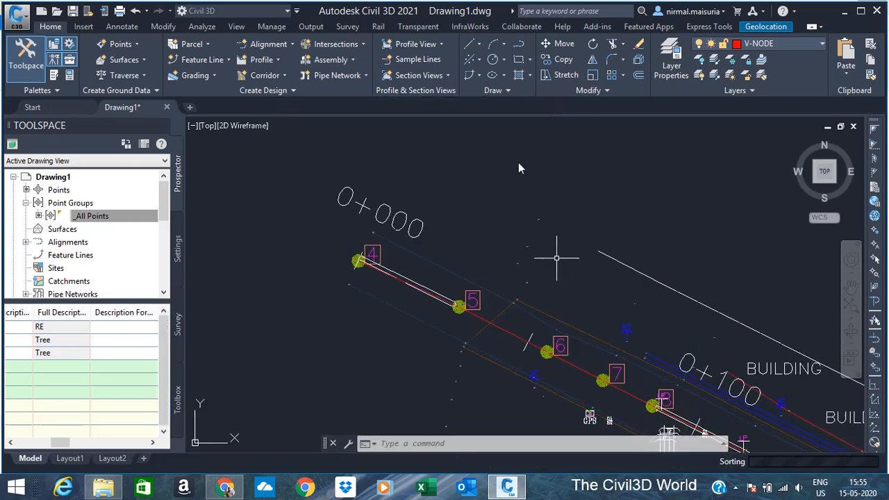
Turn off the layer of the faint blue line beside the centreline near point 5 with LAYOFF
{"action": "scroll", "coordinate": [484, 322], "scroll_direction": "up", "scroll_amount": 4}
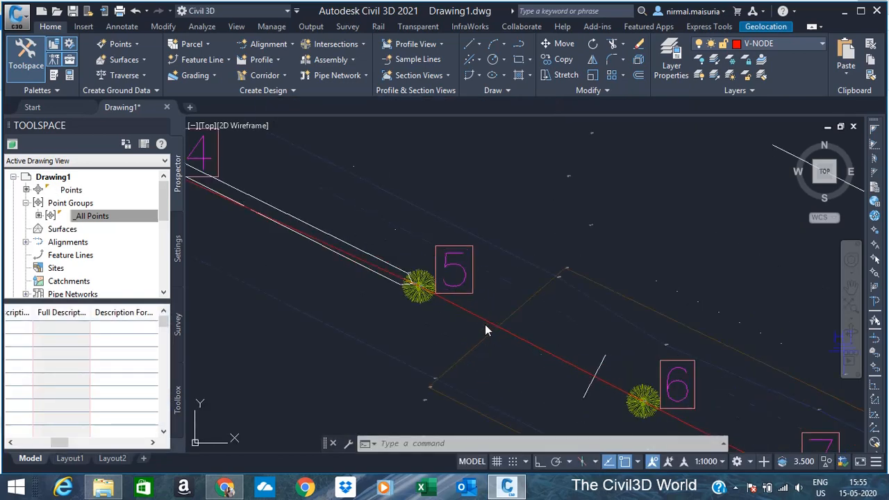
{"action": "type", "text": "lay"}
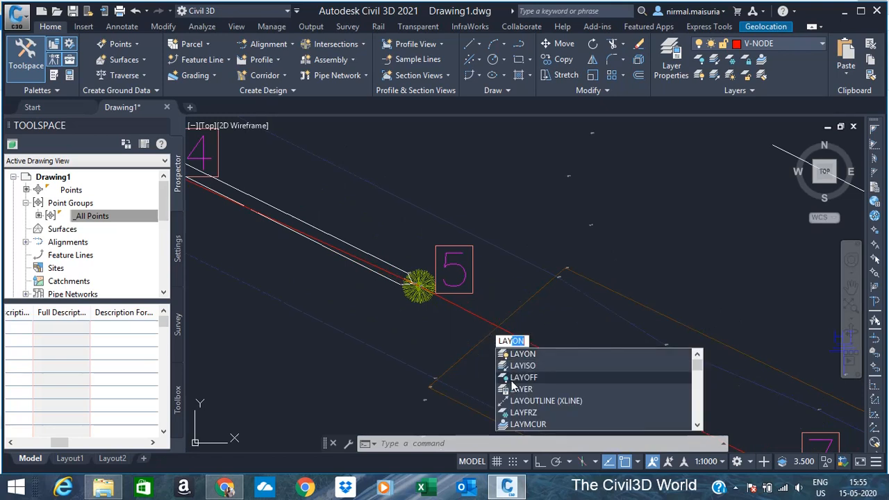
{"action": "left_click", "coordinate": [514, 377]}
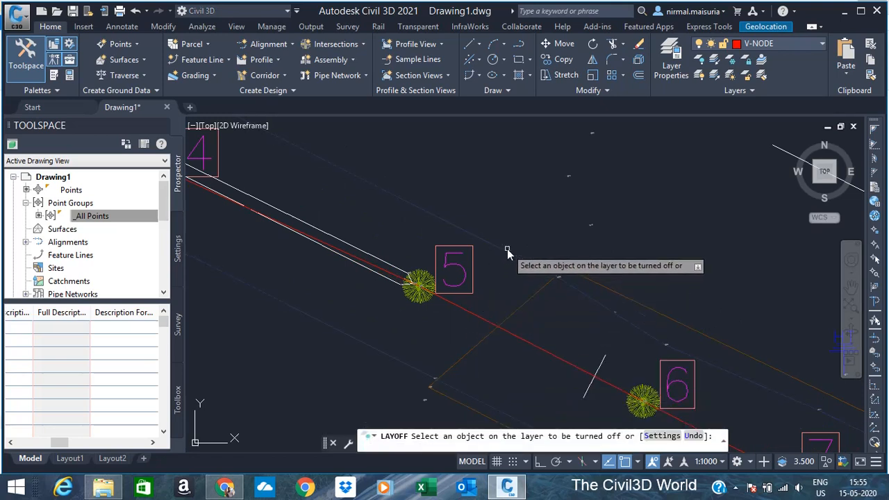
{"action": "left_click", "coordinate": [526, 284]}
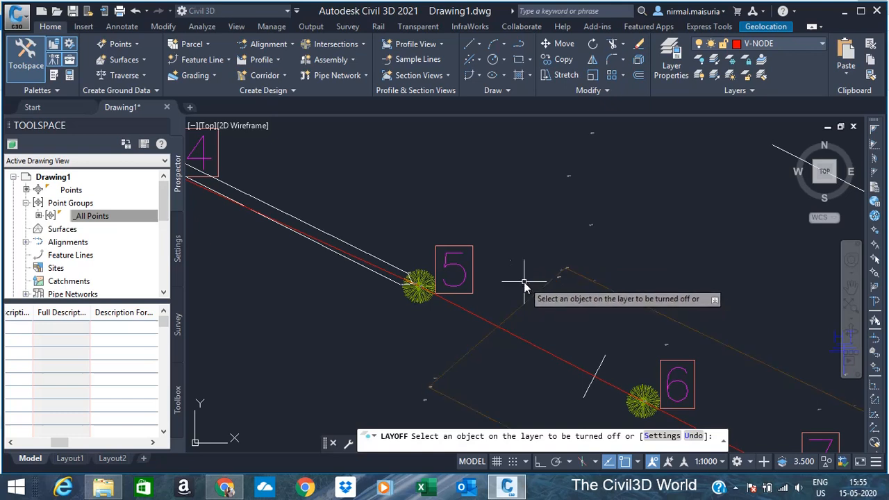
{"action": "key", "text": "Escape"}
Try to isolate the layer of the object picked at point 5 with LAYISO, and undo the isolation
{"action": "type", "text": "layi"}
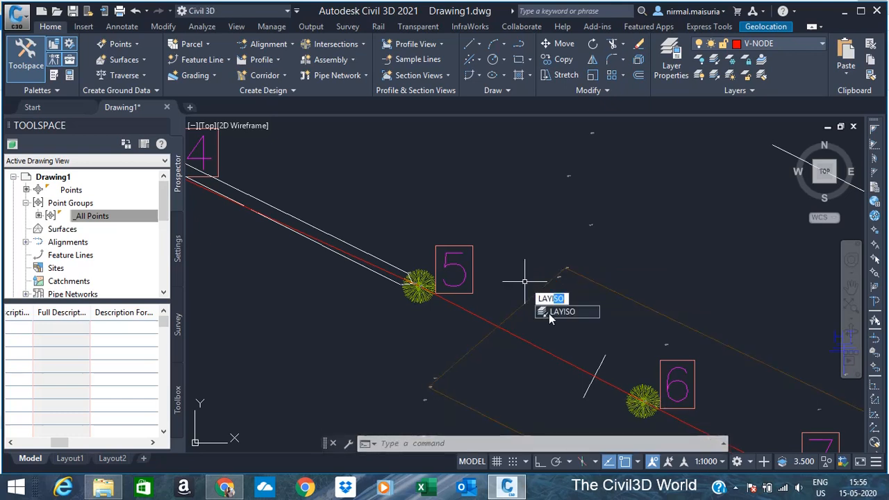
{"action": "left_click", "coordinate": [558, 314]}
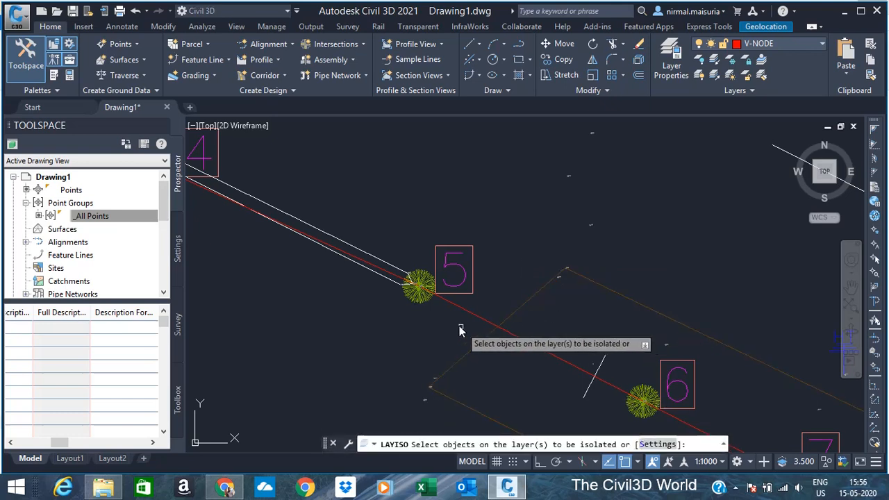
{"action": "left_click", "coordinate": [432, 284]}
{"action": "key", "text": "Return"}
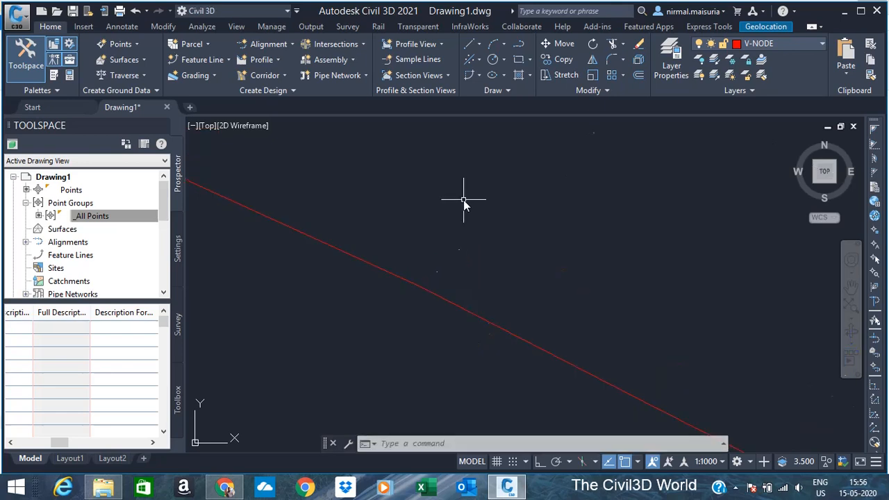
{"action": "key", "text": "ctrl+z"}
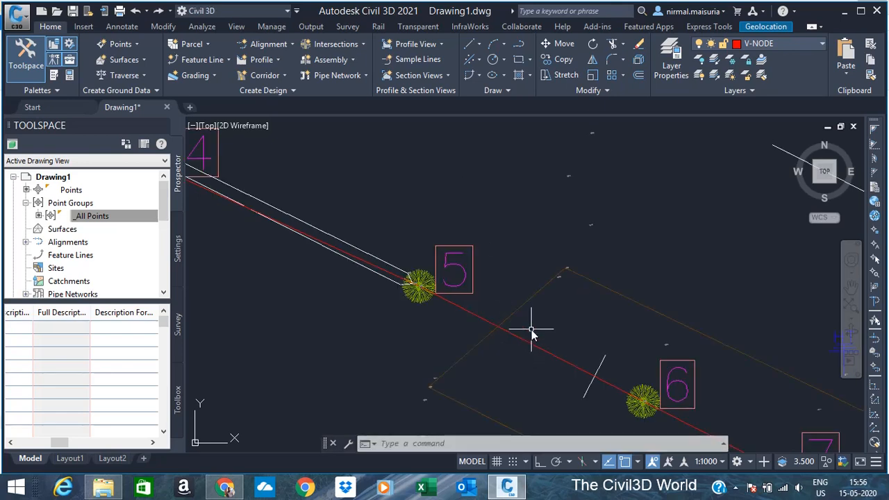
Try to isolate the layers of the red centreline and points 4 and 5 together, and undo the isolation
{"action": "type", "text": "yiso"}
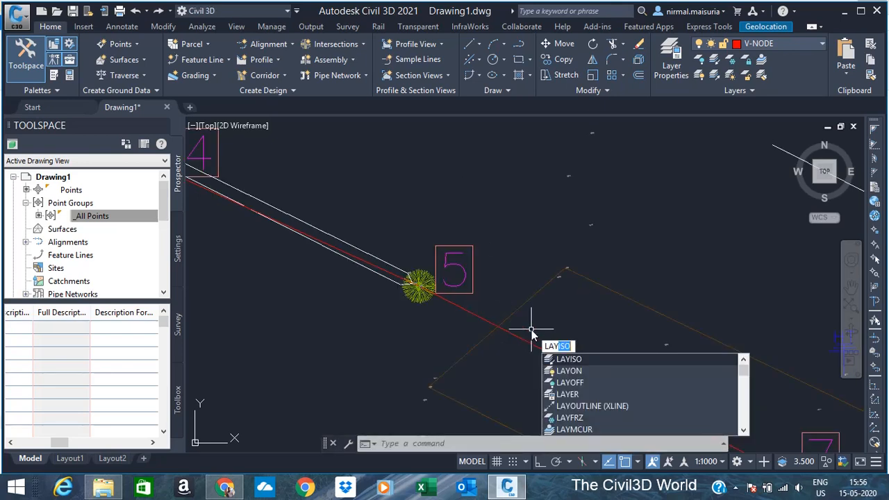
{"action": "key", "text": "Return"}
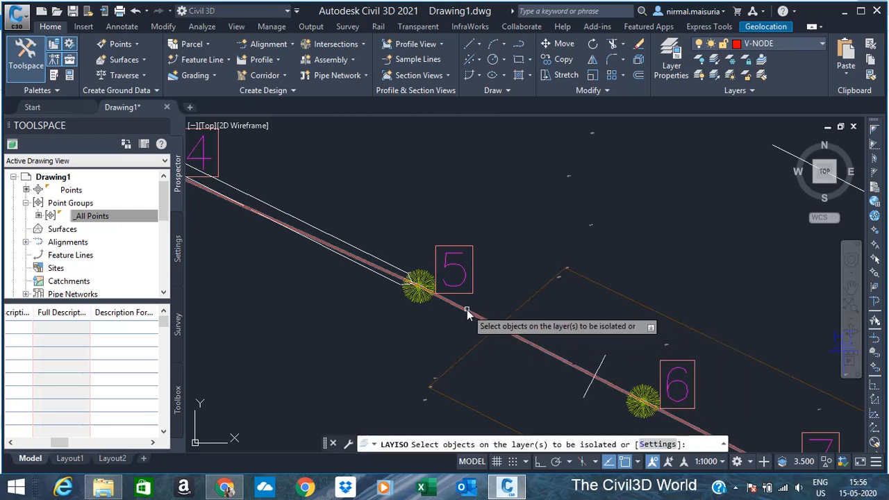
{"action": "left_click", "coordinate": [426, 285]}
{"action": "scroll", "coordinate": [534, 204], "scroll_direction": "down", "scroll_amount": 4}
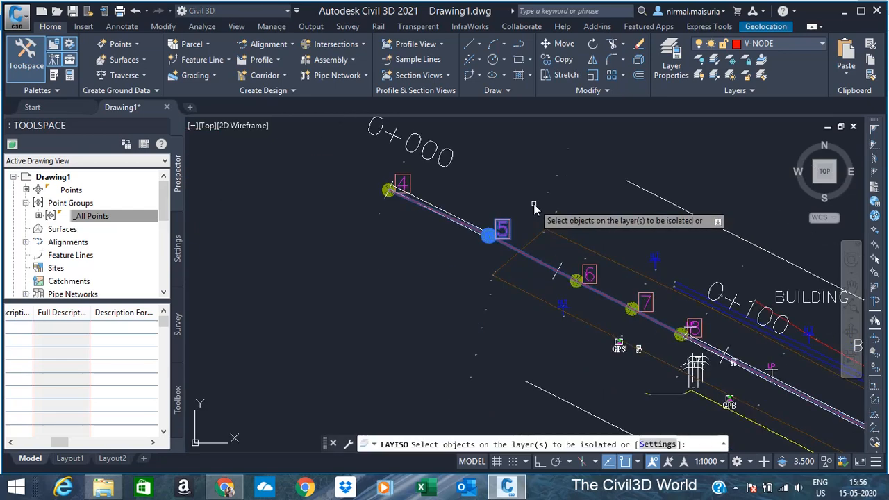
{"action": "left_click", "coordinate": [403, 182]}
{"action": "key", "text": "Return"}
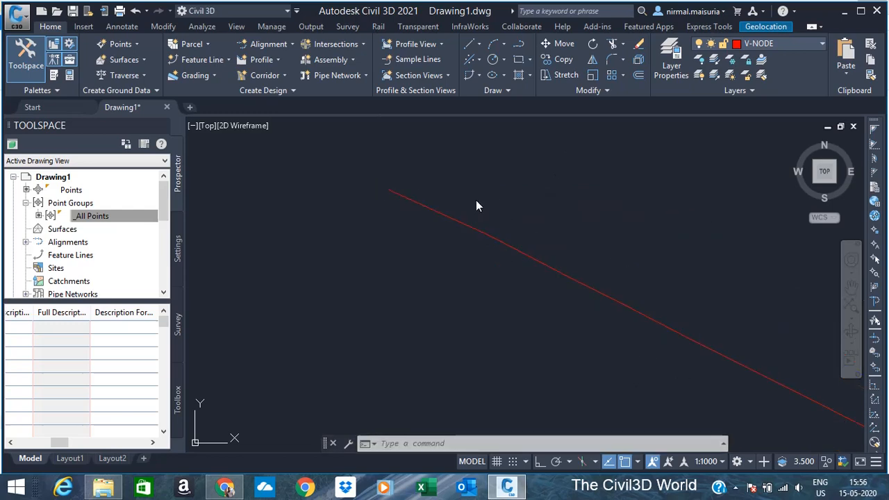
{"action": "key", "text": "ctrl+z"}
{"action": "scroll", "coordinate": [439, 292], "scroll_direction": "up", "scroll_amount": 3}
{"action": "scroll", "coordinate": [459, 221], "scroll_direction": "down", "scroll_amount": 3}
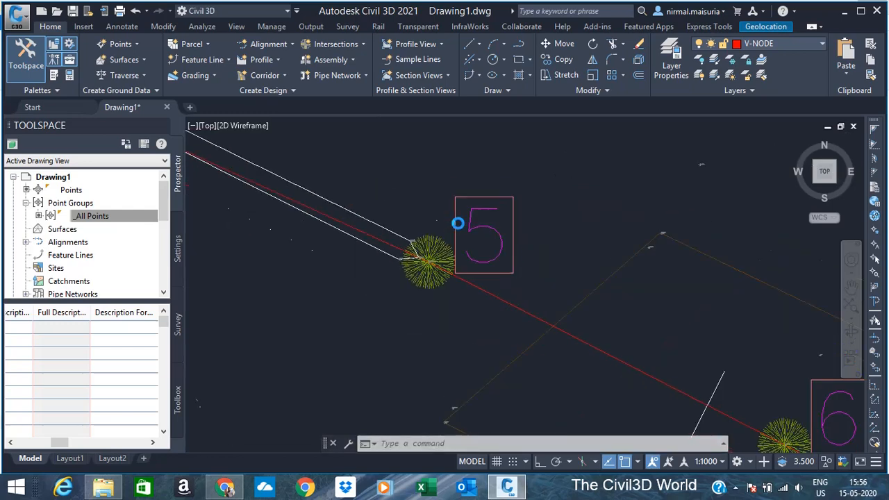
Check the layer of point 5, clear the selection, and try to isolate the layer from the point's label
{"action": "left_click", "coordinate": [470, 250]}
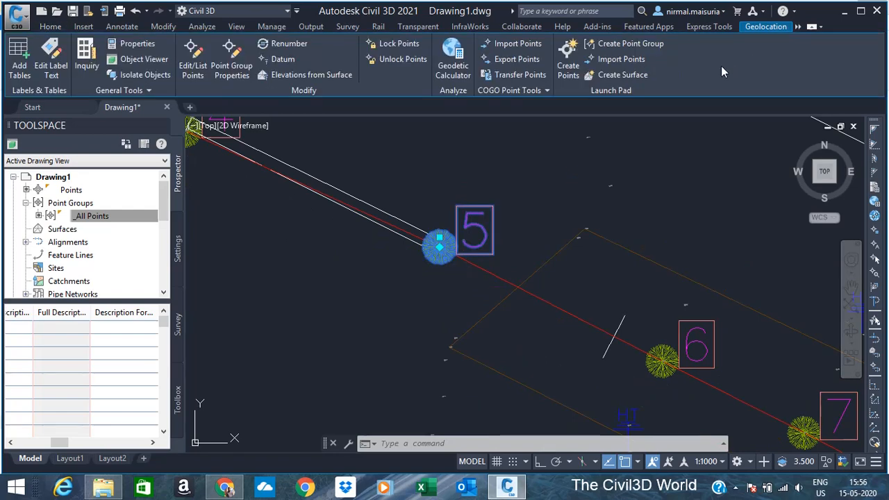
{"action": "left_click", "coordinate": [52, 27]}
{"action": "key", "text": "Escape"}
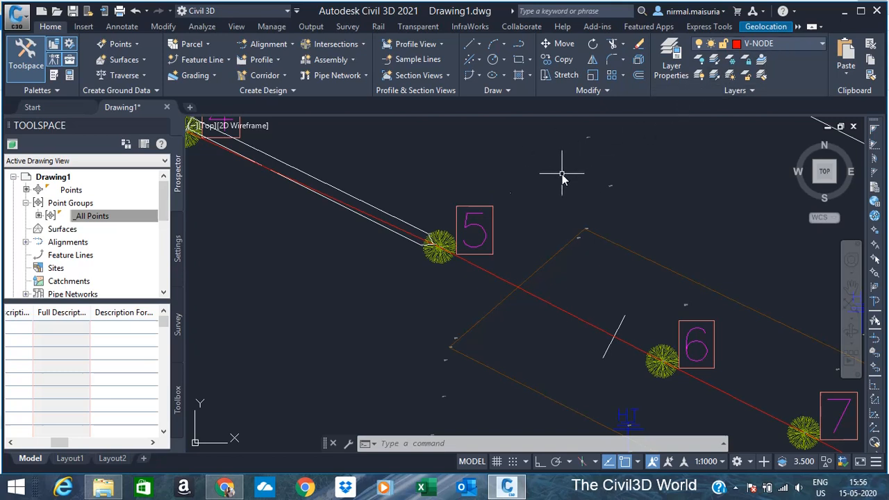
{"action": "key", "text": "Return"}
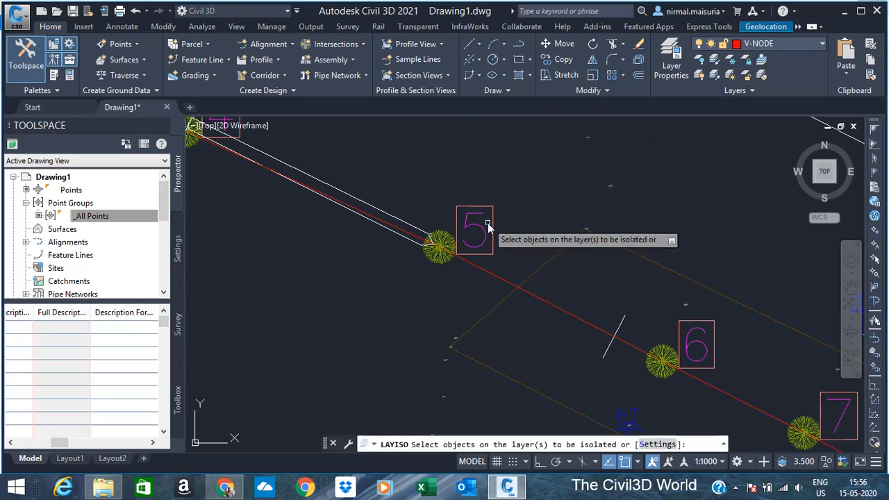
{"action": "left_click", "coordinate": [494, 222]}
{"action": "key", "text": "Return"}
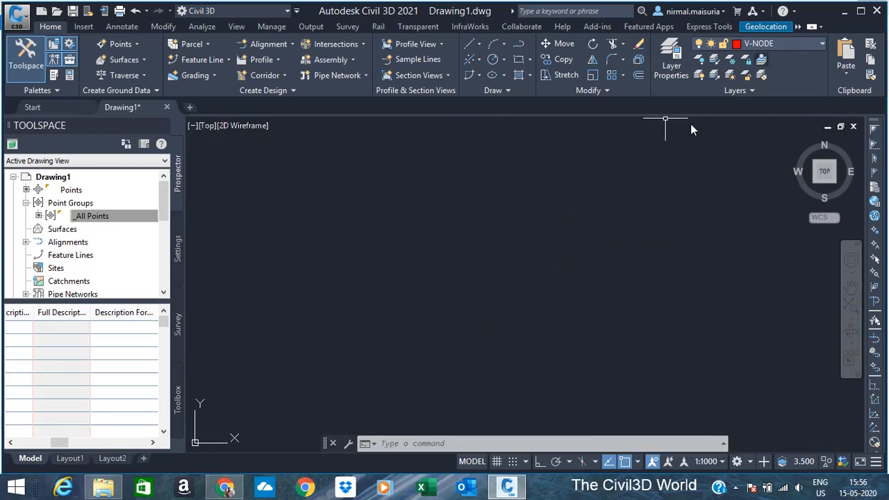
Turn all drawing layers back on with LAYON
{"action": "type", "text": "lay"}
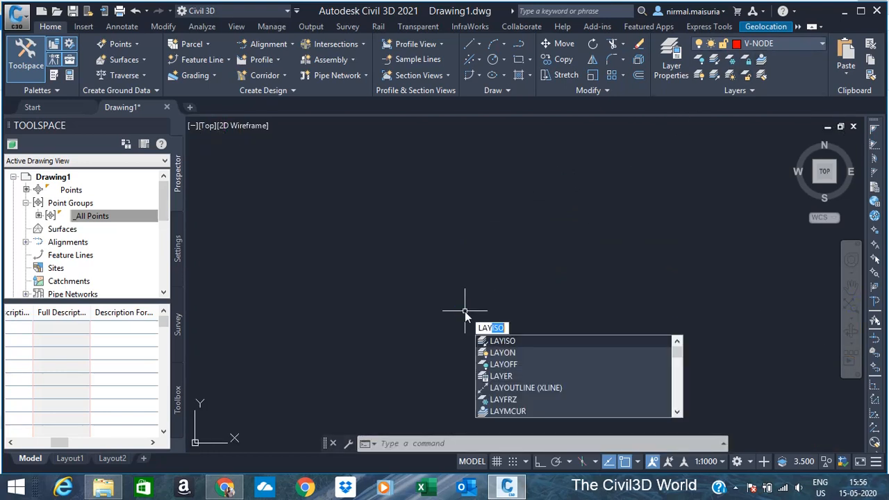
{"action": "type", "text": "on"}
{"action": "key", "text": "Return"}
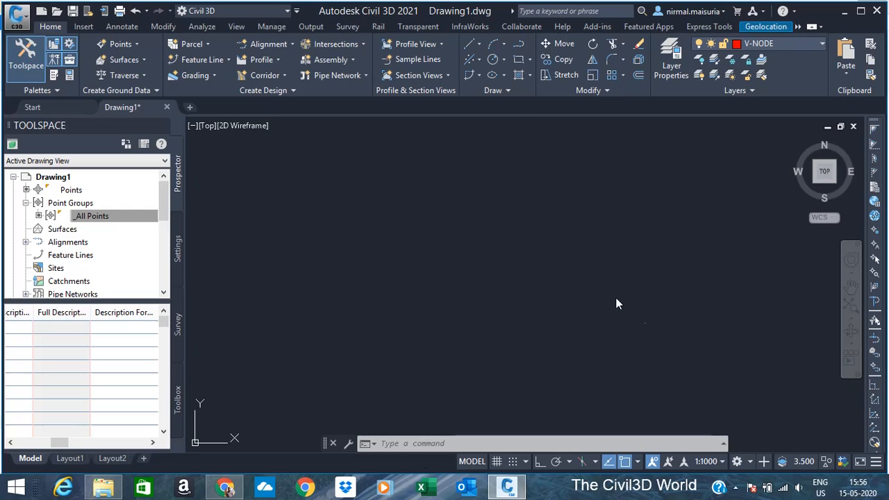
Examine the generated points along the centreline from chainage 0+000 to the vertices near 0+400
{"action": "scroll", "coordinate": [390, 303], "scroll_direction": "down", "scroll_amount": 3}
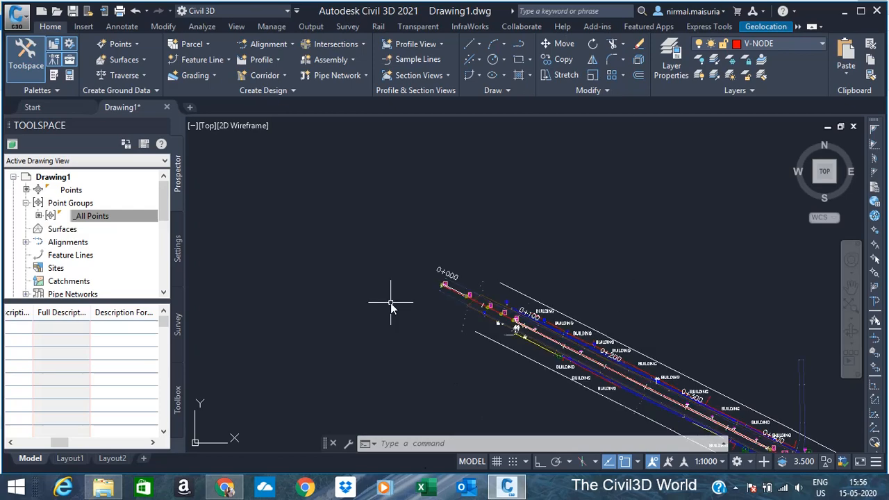
{"action": "scroll", "coordinate": [504, 306], "scroll_direction": "up", "scroll_amount": 2}
{"action": "scroll", "coordinate": [440, 214], "scroll_direction": "down", "scroll_amount": 2}
{"action": "scroll", "coordinate": [540, 299], "scroll_direction": "up", "scroll_amount": 3}
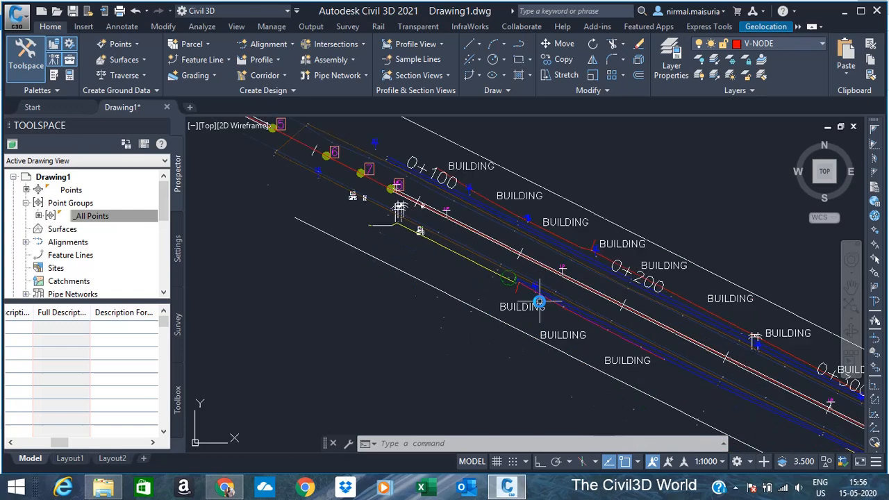
{"action": "scroll", "coordinate": [399, 157], "scroll_direction": "down", "scroll_amount": 2}
{"action": "scroll", "coordinate": [399, 157], "scroll_direction": "down", "scroll_amount": 2}
{"action": "scroll", "coordinate": [655, 273], "scroll_direction": "up", "scroll_amount": 3}
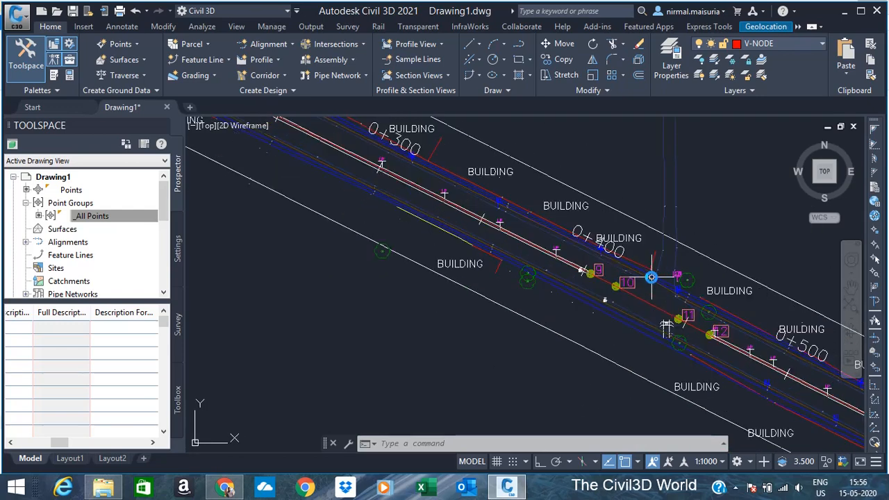
{"action": "scroll", "coordinate": [667, 314], "scroll_direction": "down", "scroll_amount": 3}
{"action": "scroll", "coordinate": [648, 298], "scroll_direction": "up", "scroll_amount": 3}
{"action": "scroll", "coordinate": [647, 297], "scroll_direction": "up", "scroll_amount": 3}
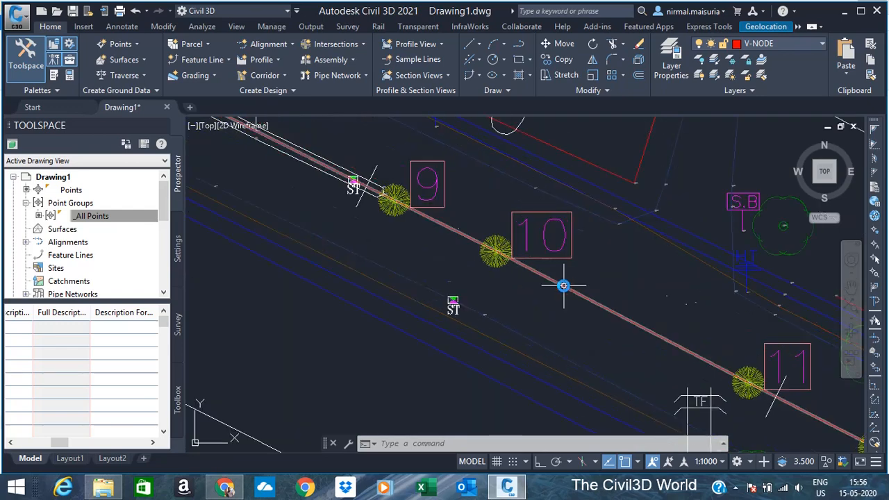
Compare the vertex grips of the selected centreline polyline with the generated points from 9 through 16
{"action": "scroll", "coordinate": [584, 271], "scroll_direction": "down", "scroll_amount": 1}
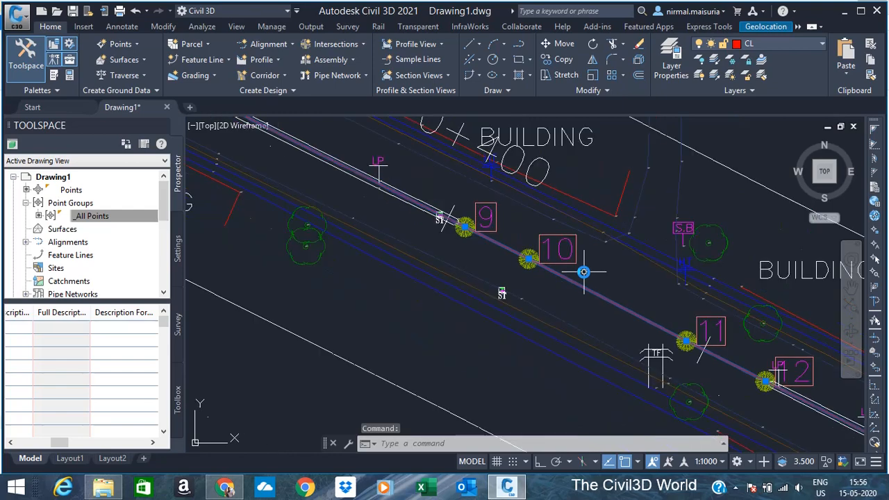
{"action": "scroll", "coordinate": [583, 271], "scroll_direction": "down", "scroll_amount": 2}
{"action": "scroll", "coordinate": [539, 255], "scroll_direction": "up", "scroll_amount": 2}
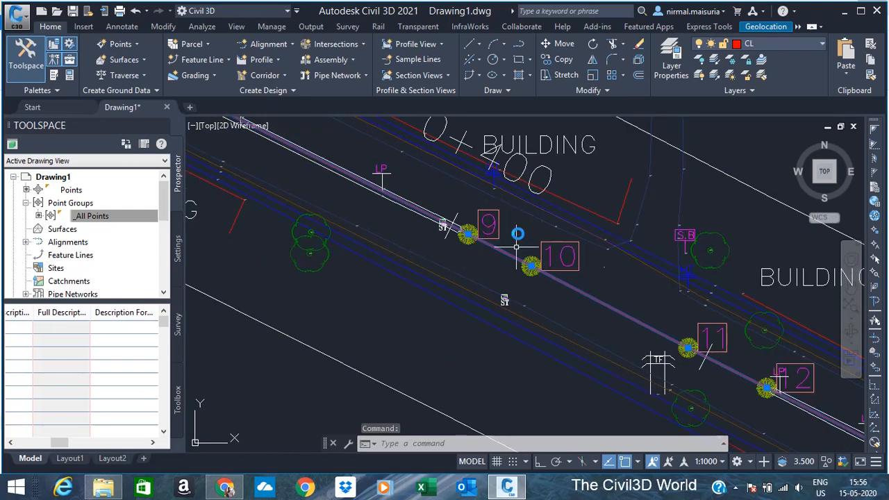
{"action": "scroll", "coordinate": [496, 252], "scroll_direction": "up", "scroll_amount": 1}
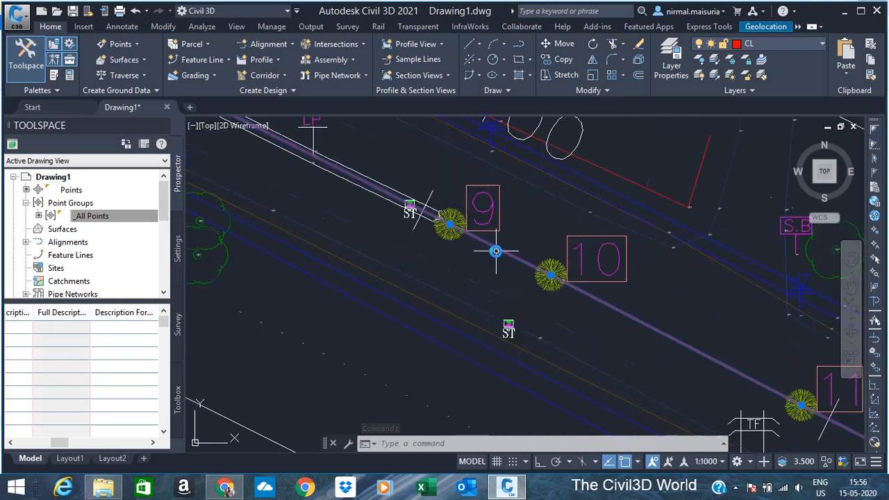
{"action": "scroll", "coordinate": [478, 275], "scroll_direction": "down", "scroll_amount": 2}
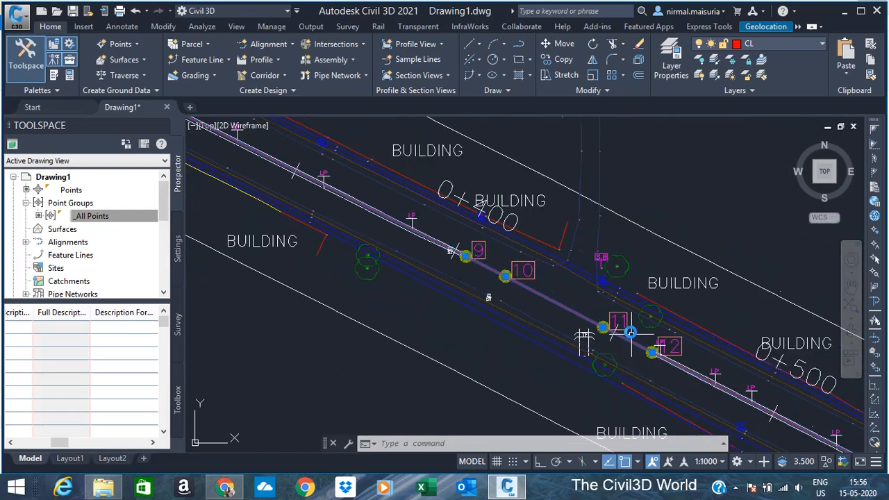
{"action": "scroll", "coordinate": [498, 259], "scroll_direction": "down", "scroll_amount": 5}
{"action": "scroll", "coordinate": [645, 367], "scroll_direction": "up", "scroll_amount": 5}
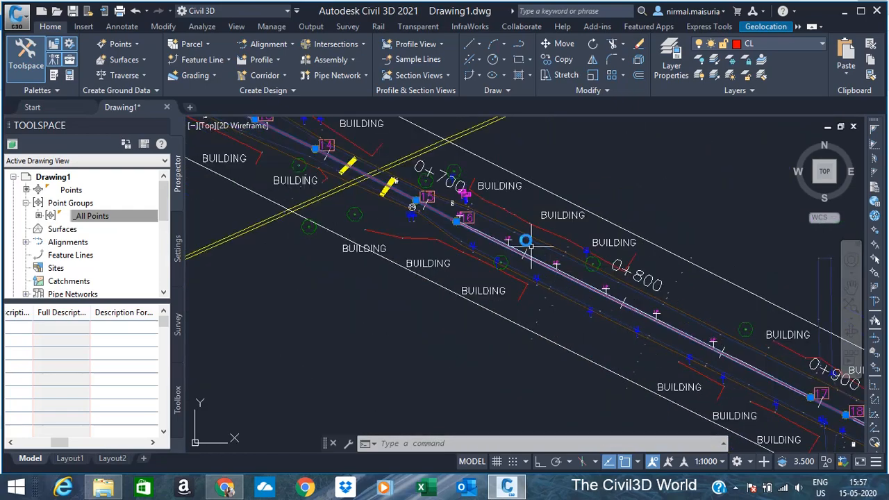
{"action": "scroll", "coordinate": [382, 186], "scroll_direction": "down", "scroll_amount": 1}
{"action": "scroll", "coordinate": [389, 177], "scroll_direction": "up", "scroll_amount": 2}
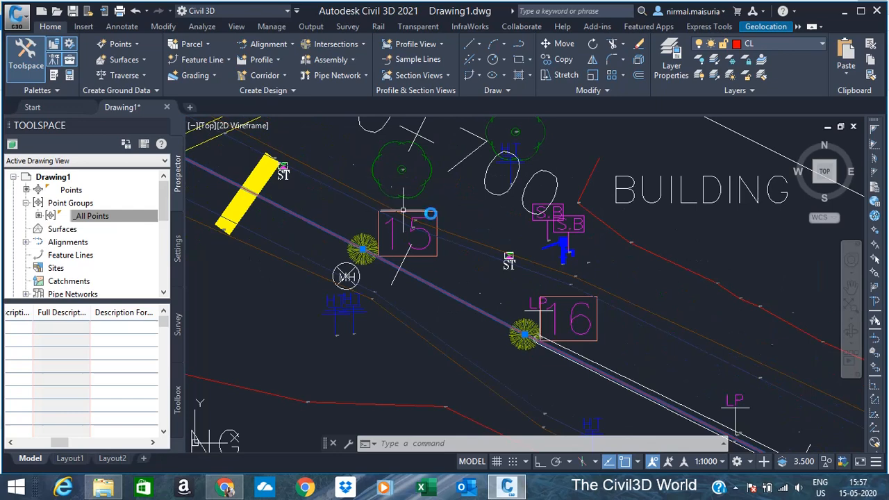
Examine the generated points along the selected centreline beyond point 15, past chainage 1+200, and back at its starting vertex
{"action": "scroll", "coordinate": [403, 209], "scroll_direction": "down", "scroll_amount": 3}
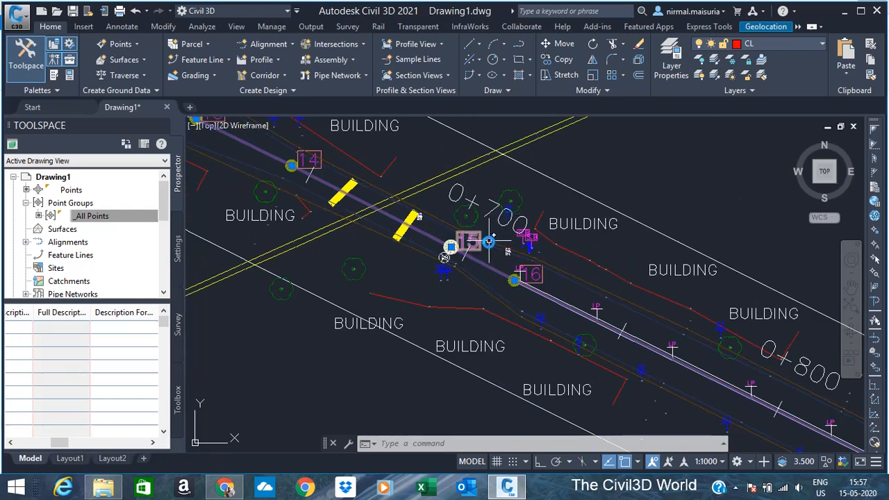
{"action": "scroll", "coordinate": [489, 242], "scroll_direction": "down", "scroll_amount": 3}
{"action": "scroll", "coordinate": [604, 254], "scroll_direction": "down", "scroll_amount": 2}
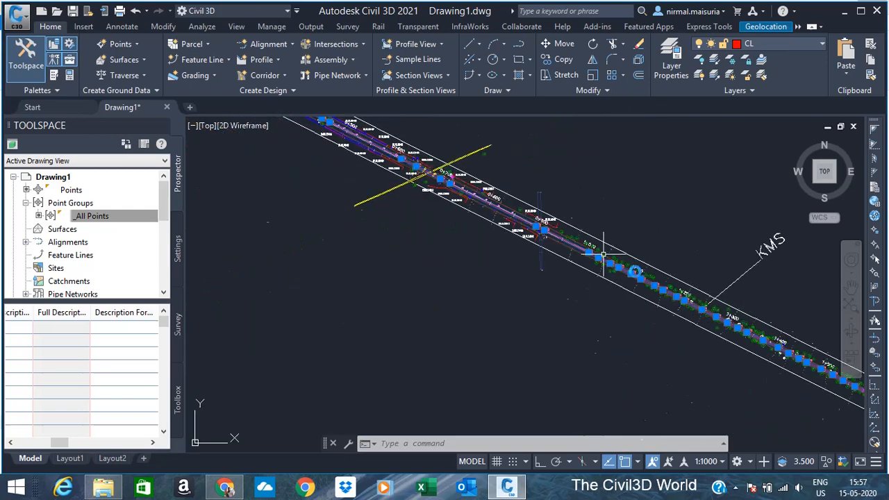
{"action": "scroll", "coordinate": [676, 285], "scroll_direction": "up", "scroll_amount": 5}
{"action": "scroll", "coordinate": [493, 197], "scroll_direction": "down", "scroll_amount": 3}
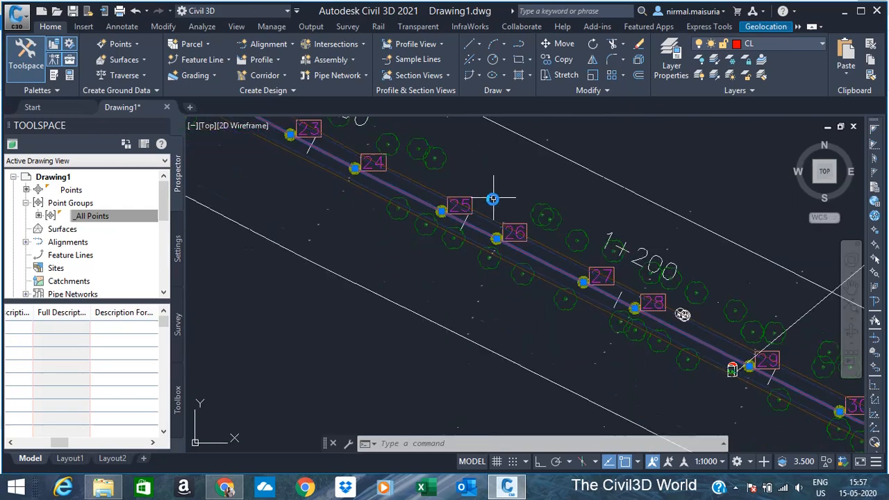
{"action": "scroll", "coordinate": [492, 199], "scroll_direction": "down", "scroll_amount": 3}
{"action": "scroll", "coordinate": [514, 209], "scroll_direction": "up", "scroll_amount": 2}
{"action": "scroll", "coordinate": [517, 199], "scroll_direction": "down", "scroll_amount": 4}
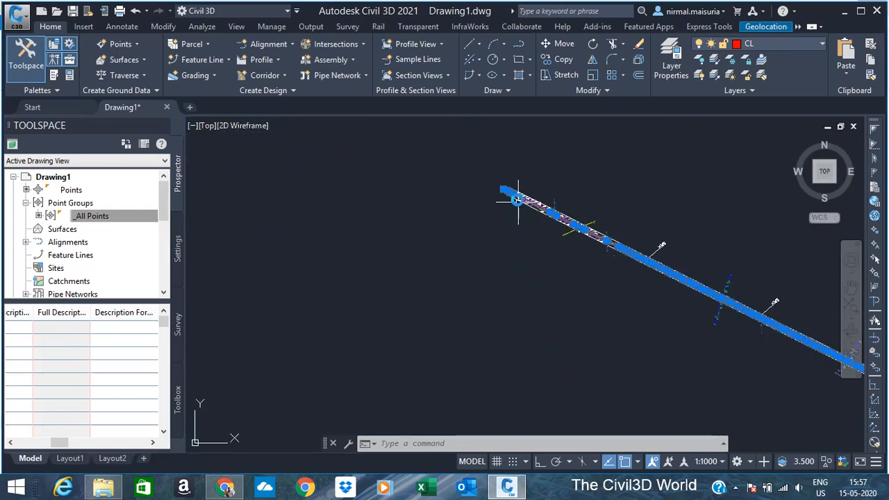
{"action": "scroll", "coordinate": [517, 199], "scroll_direction": "up", "scroll_amount": 6}
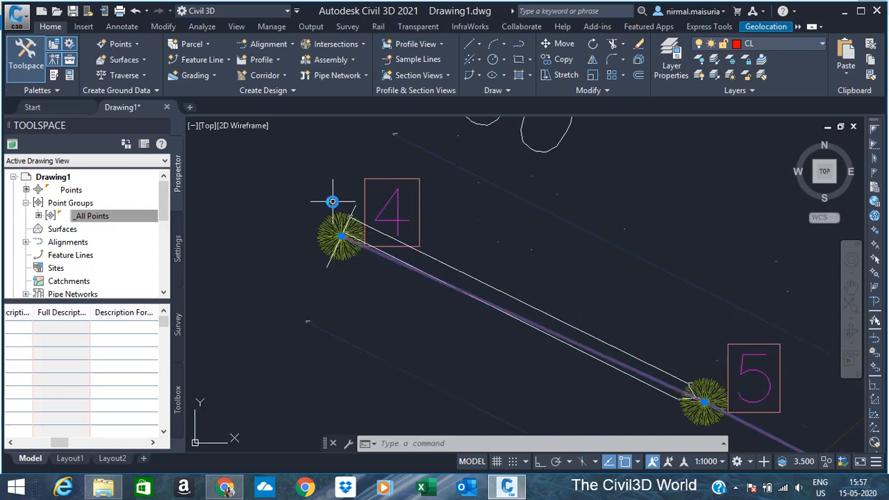
Deselect the centreline and review the easting, northing and elevation of point 4 in its properties
{"action": "scroll", "coordinate": [332, 202], "scroll_direction": "up", "scroll_amount": 3}
{"action": "scroll", "coordinate": [349, 199], "scroll_direction": "down", "scroll_amount": 2}
{"action": "key", "text": "Escape"}
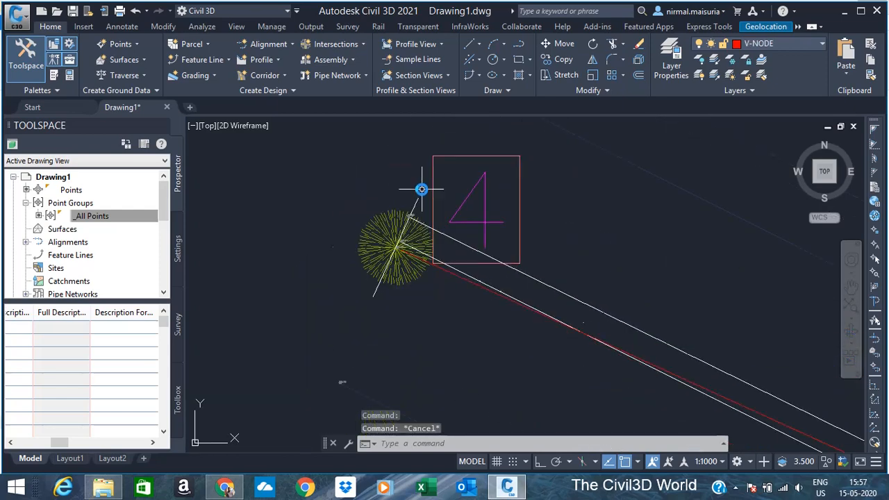
{"action": "left_click", "coordinate": [502, 153]}
{"action": "right_click", "coordinate": [502, 153]}
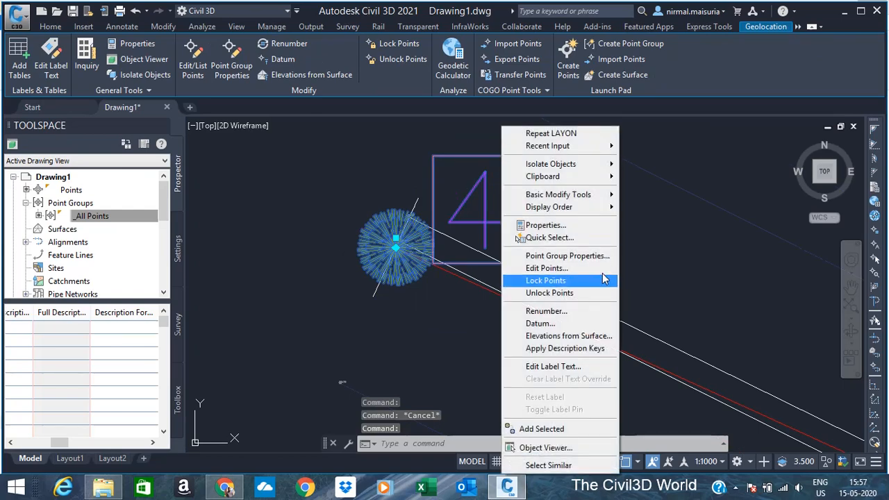
{"action": "left_click", "coordinate": [571, 226]}
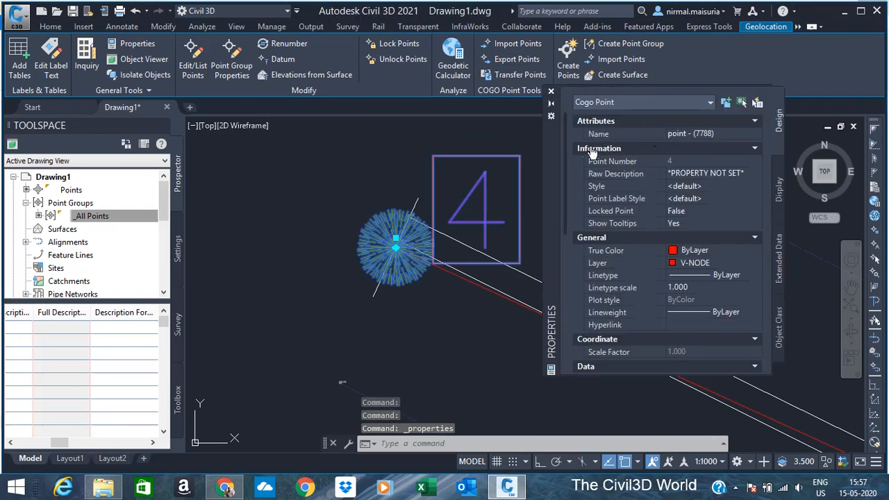
{"action": "left_click_drag", "start_coordinate": [564, 168], "coordinate": [565, 346]}
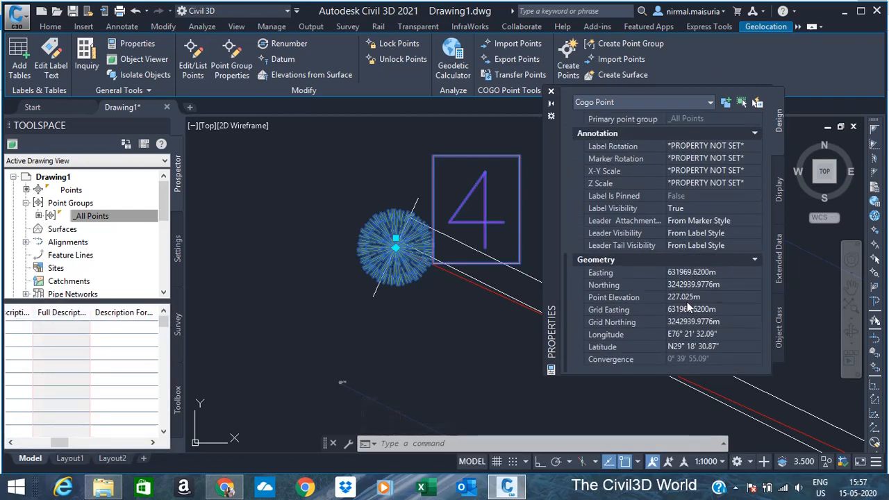
{"action": "left_click", "coordinate": [551, 93]}
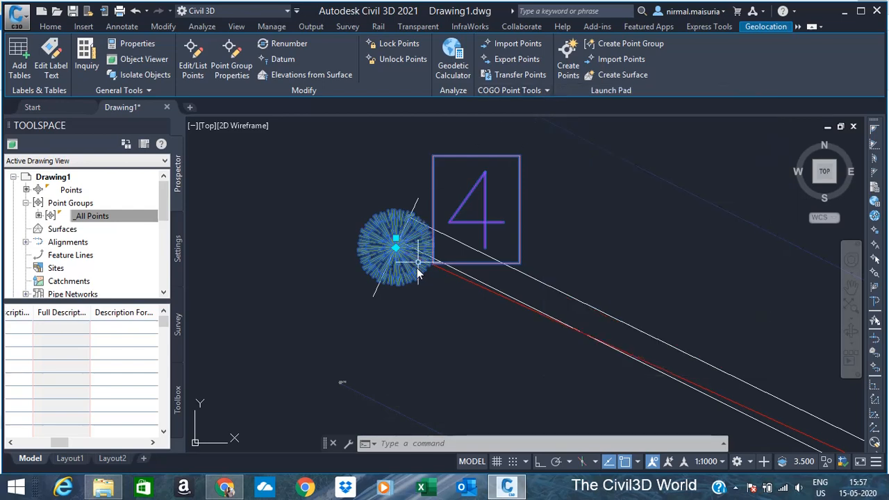
{"action": "key", "text": "Escape"}
Compare point 4's elevation with the surveyed CL elevation text at the start of the centreline
{"action": "scroll", "coordinate": [394, 237], "scroll_direction": "up", "scroll_amount": 8}
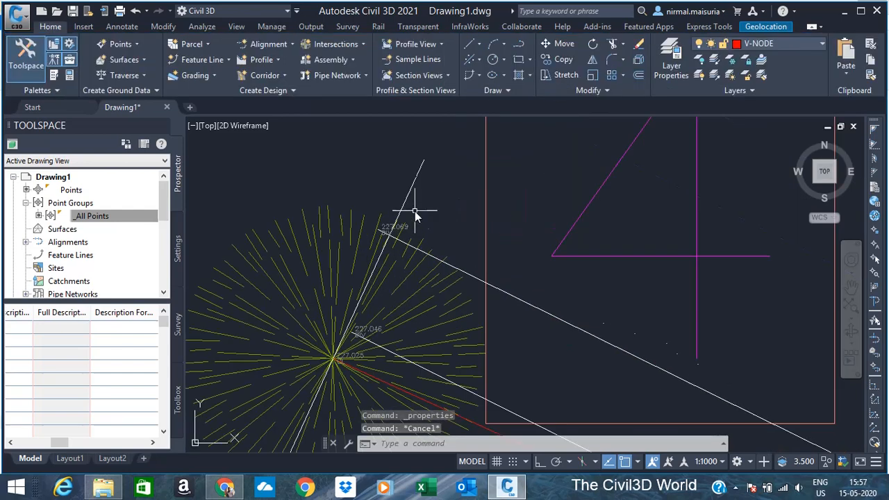
{"action": "scroll", "coordinate": [396, 338], "scroll_direction": "down", "scroll_amount": 4}
{"action": "scroll", "coordinate": [486, 188], "scroll_direction": "up", "scroll_amount": 4}
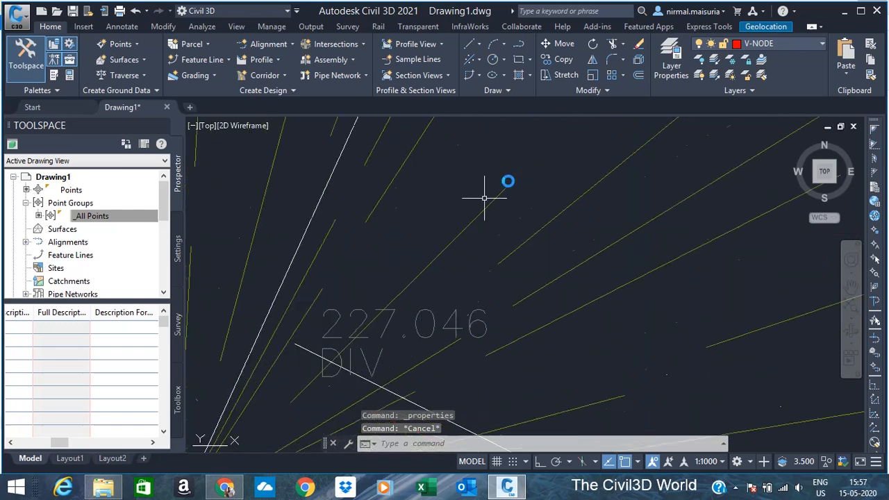
{"action": "scroll", "coordinate": [505, 248], "scroll_direction": "down", "scroll_amount": 3}
{"action": "scroll", "coordinate": [403, 310], "scroll_direction": "up", "scroll_amount": 3}
{"action": "scroll", "coordinate": [411, 293], "scroll_direction": "down", "scroll_amount": 5}
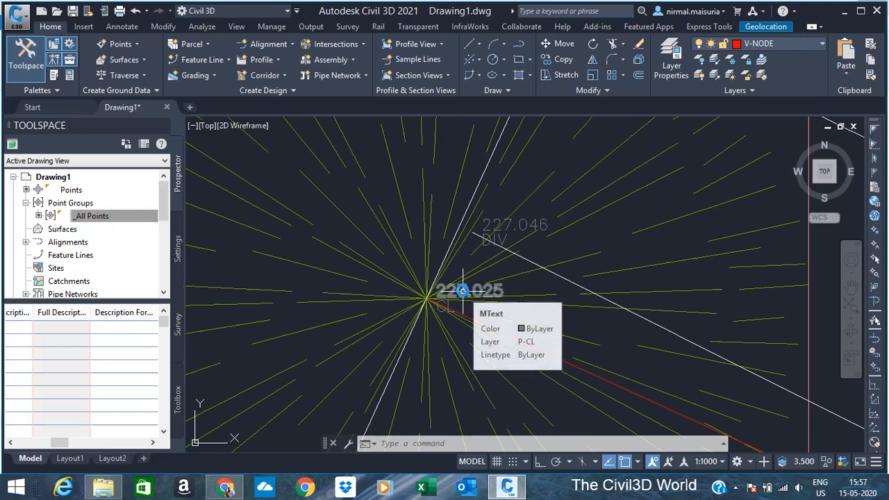
{"action": "scroll", "coordinate": [387, 179], "scroll_direction": "down", "scroll_amount": 3}
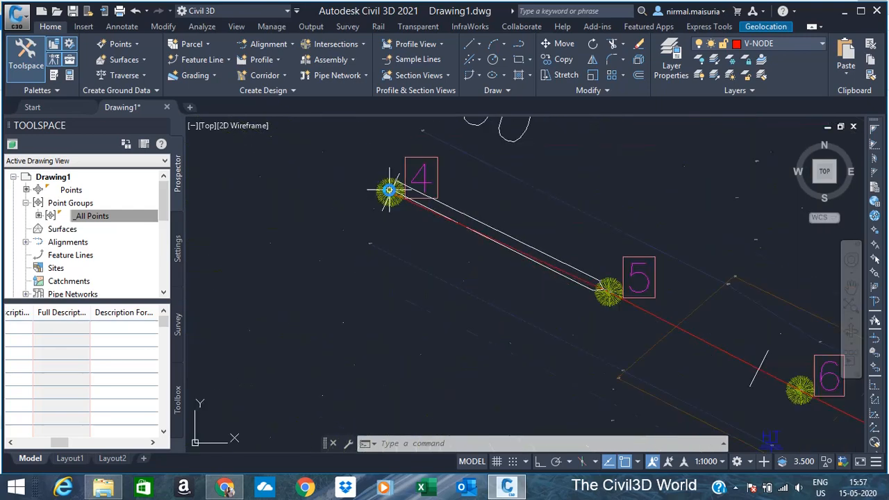
Inspect point 5 at the next centreline vertex, then clear the selection
{"action": "scroll", "coordinate": [608, 284], "scroll_direction": "up", "scroll_amount": 5}
{"action": "left_click", "coordinate": [599, 292]}
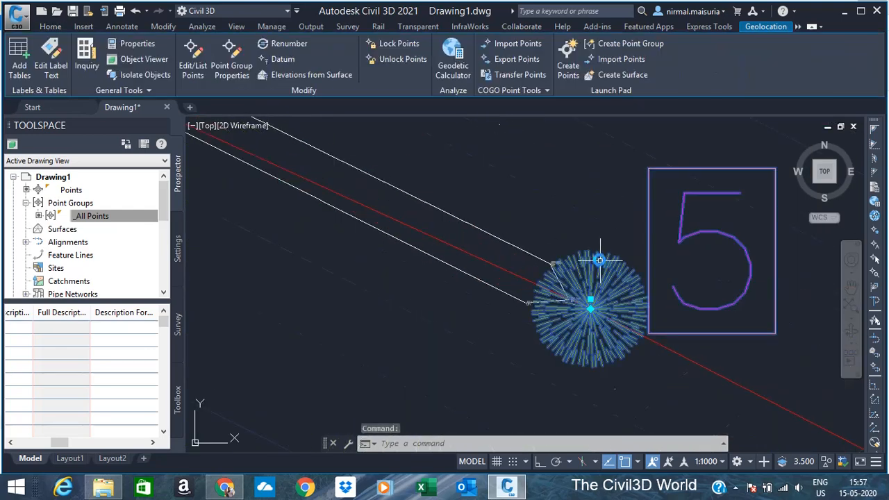
{"action": "key", "text": "Escape"}
{"action": "key", "text": "Escape"}
{"action": "scroll", "coordinate": [532, 195], "scroll_direction": "down", "scroll_amount": 5}
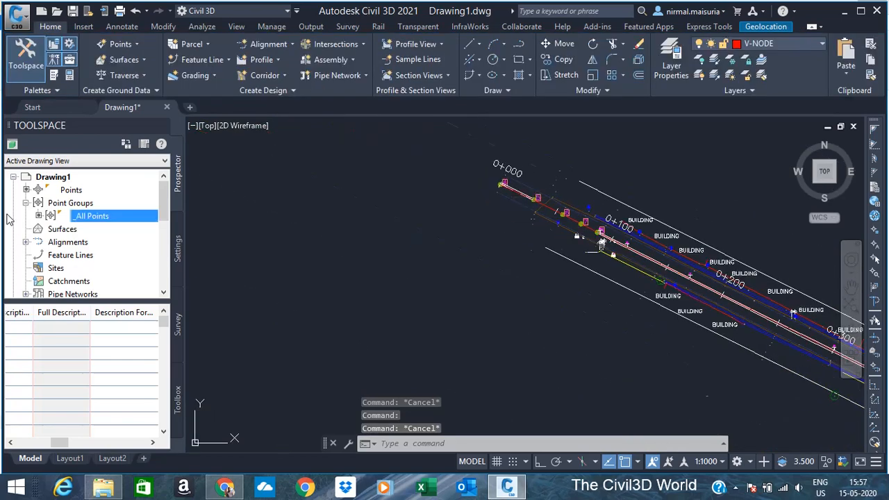
Review the point numbers, eastings and northings in the _All Points list through to its last entries
{"action": "left_click_drag", "start_coordinate": [61, 439], "coordinate": [21, 440]}
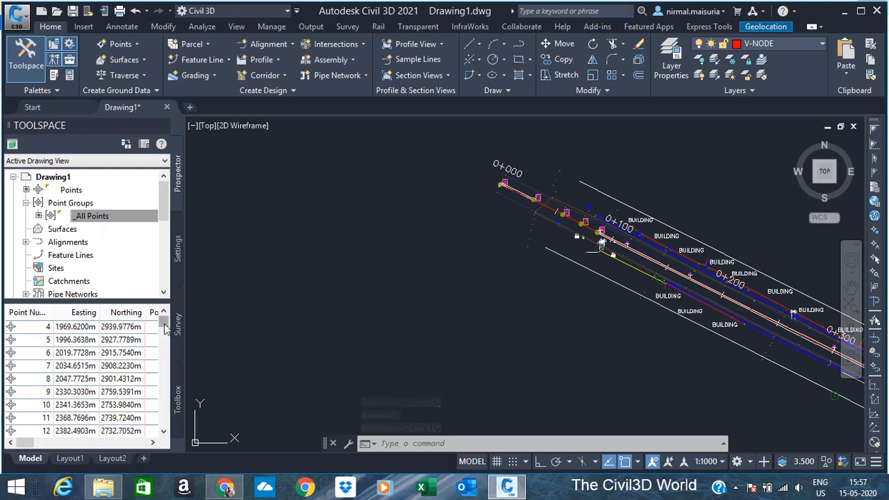
{"action": "left_click_drag", "start_coordinate": [165, 329], "coordinate": [164, 429]}
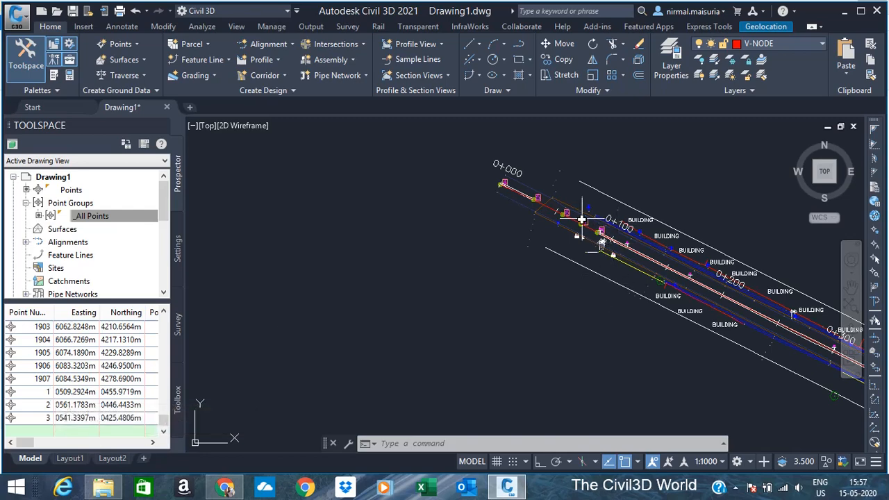
{"action": "scroll", "coordinate": [522, 289], "scroll_direction": "down", "scroll_amount": 5}
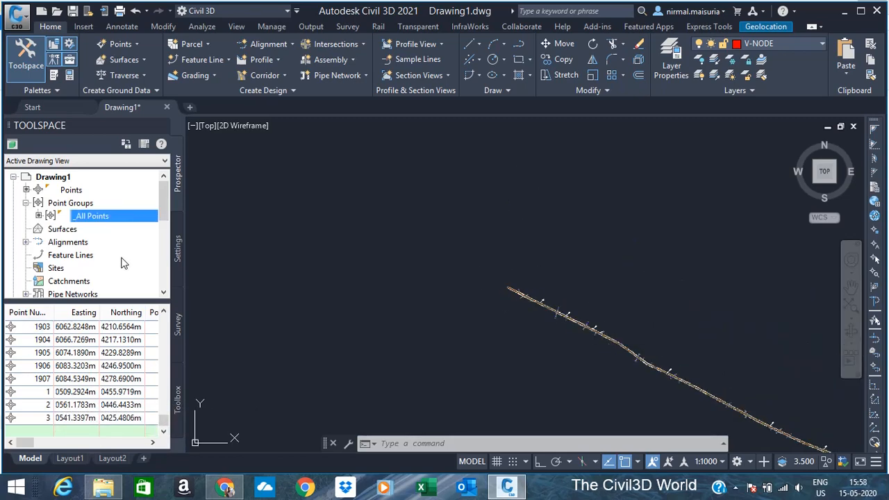
List the drawing's point groups and examine the centreline points around point 9 near chainage 0+400
{"action": "left_click", "coordinate": [75, 202]}
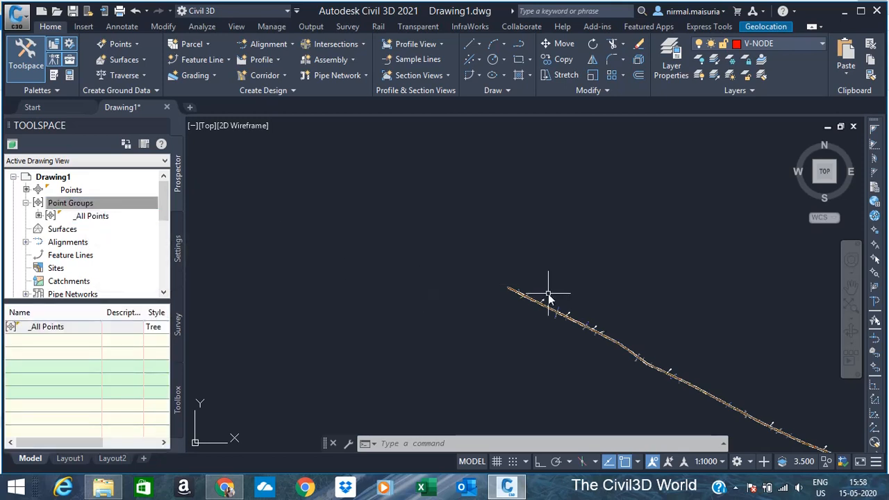
{"action": "scroll", "coordinate": [438, 292], "scroll_direction": "down", "scroll_amount": 2}
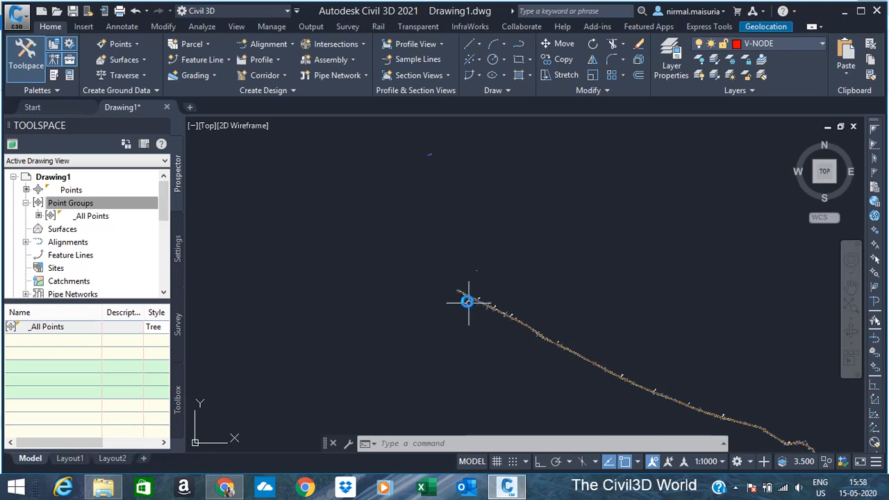
{"action": "scroll", "coordinate": [425, 142], "scroll_direction": "up", "scroll_amount": 3}
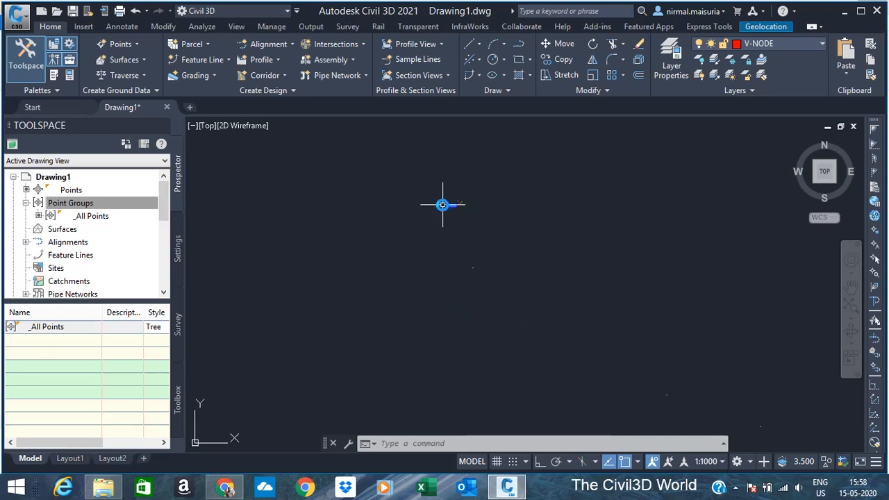
{"action": "scroll", "coordinate": [476, 197], "scroll_direction": "down", "scroll_amount": 4}
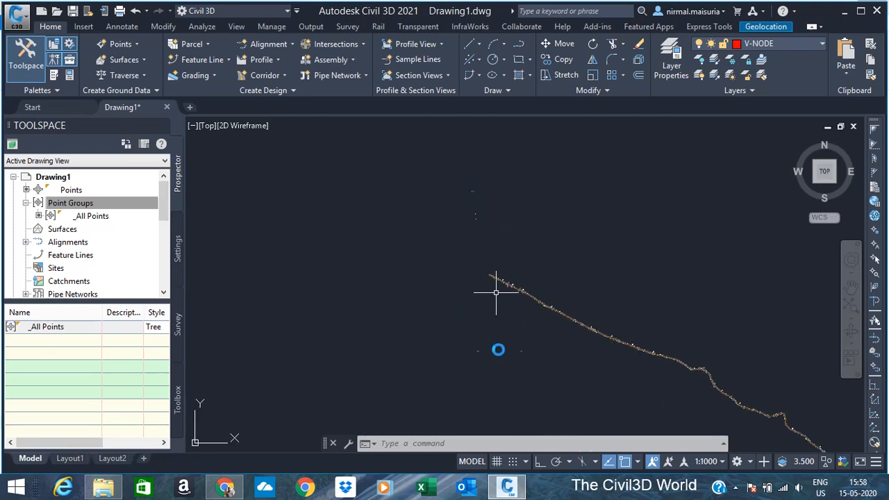
{"action": "scroll", "coordinate": [511, 295], "scroll_direction": "up", "scroll_amount": 5}
{"action": "scroll", "coordinate": [414, 277], "scroll_direction": "up", "scroll_amount": 6}
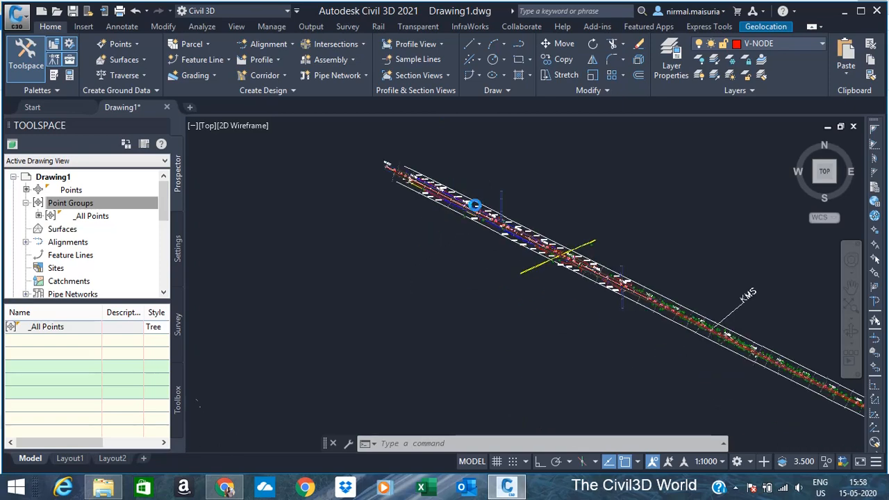
{"action": "scroll", "coordinate": [632, 294], "scroll_direction": "up", "scroll_amount": 2}
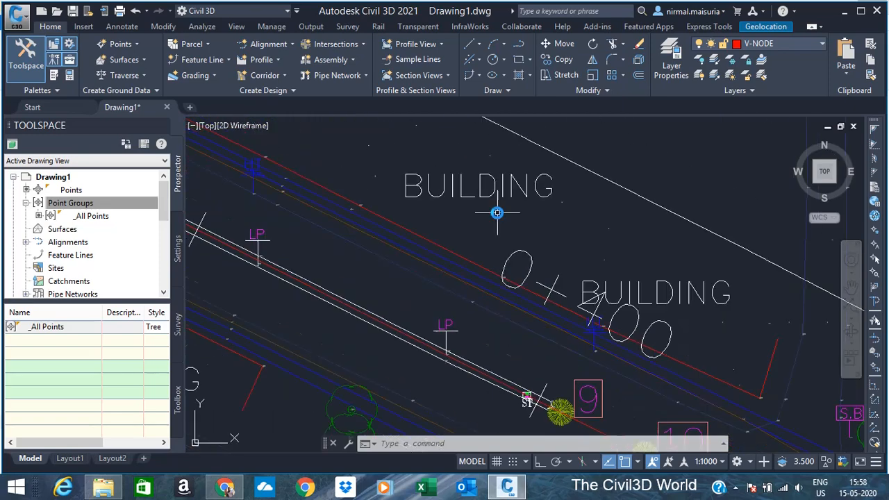
{"action": "scroll", "coordinate": [562, 289], "scroll_direction": "down", "scroll_amount": 5}
{"action": "scroll", "coordinate": [520, 258], "scroll_direction": "up", "scroll_amount": 6}
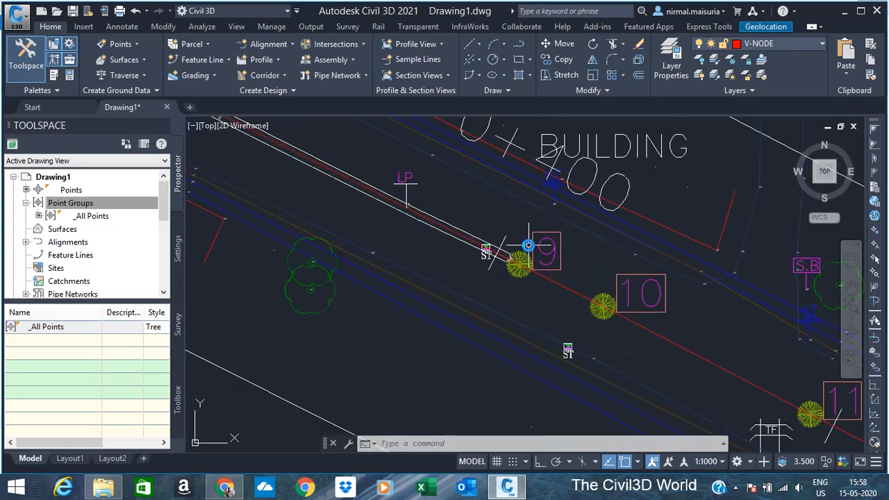
{"action": "mouse_move", "coordinate": [522, 254]}
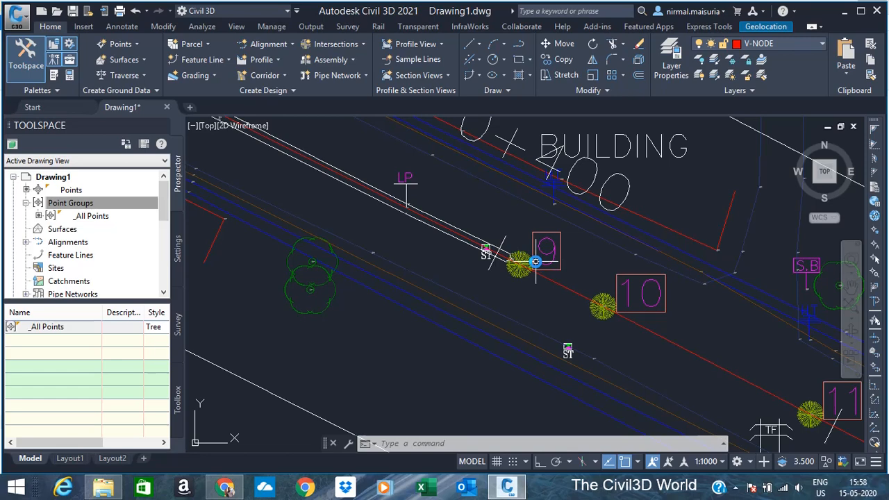
Locate the three separate COGO points beside the point table, away from the road
{"action": "scroll", "coordinate": [536, 262], "scroll_direction": "down", "scroll_amount": 8}
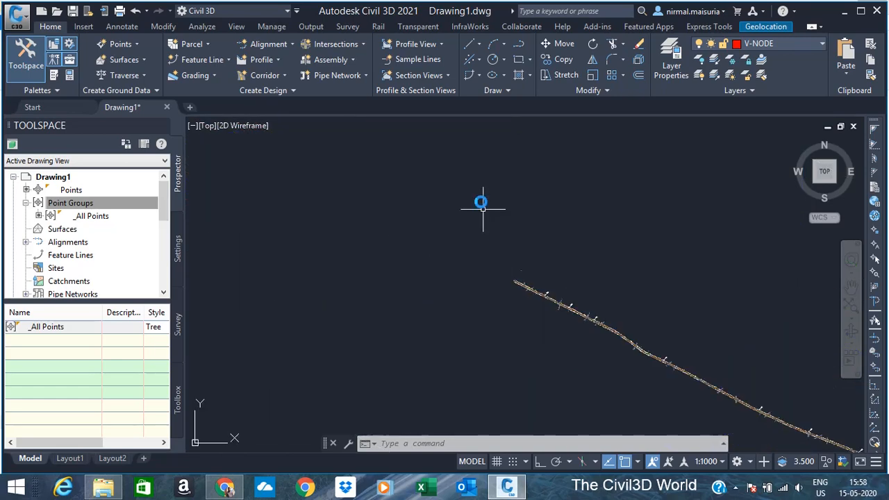
{"action": "scroll", "coordinate": [490, 294], "scroll_direction": "down", "scroll_amount": 10}
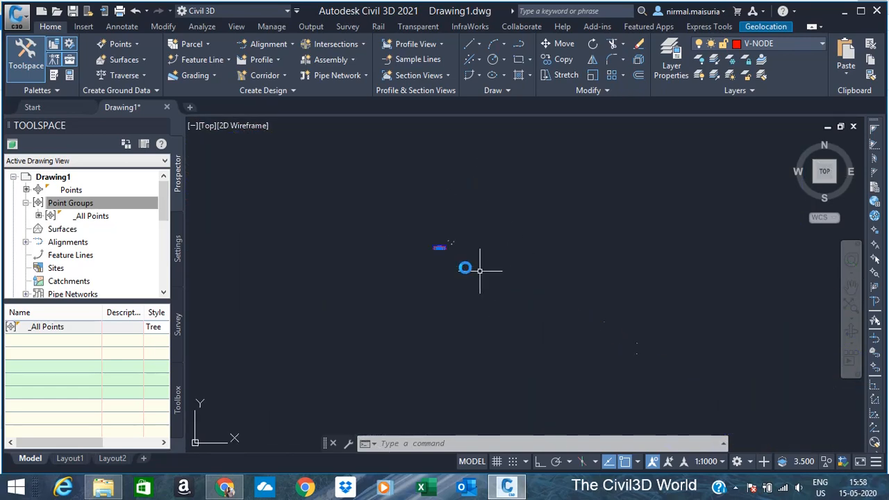
{"action": "scroll", "coordinate": [480, 271], "scroll_direction": "up", "scroll_amount": 10}
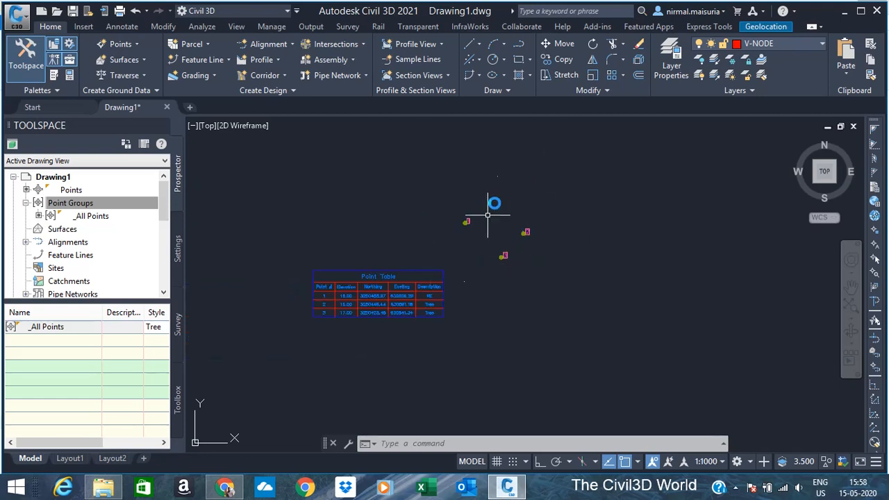
{"action": "scroll", "coordinate": [514, 168], "scroll_direction": "down", "scroll_amount": 5}
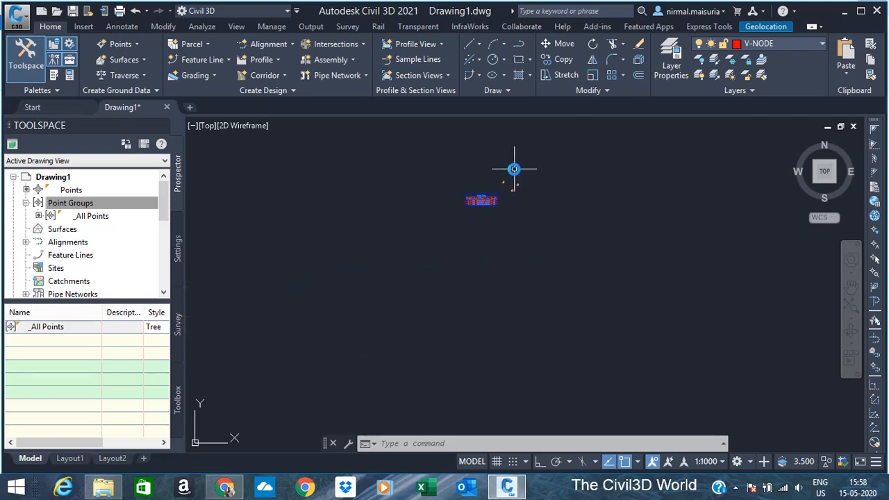
Create a new point group named Tree
{"action": "right_click", "coordinate": [99, 206]}
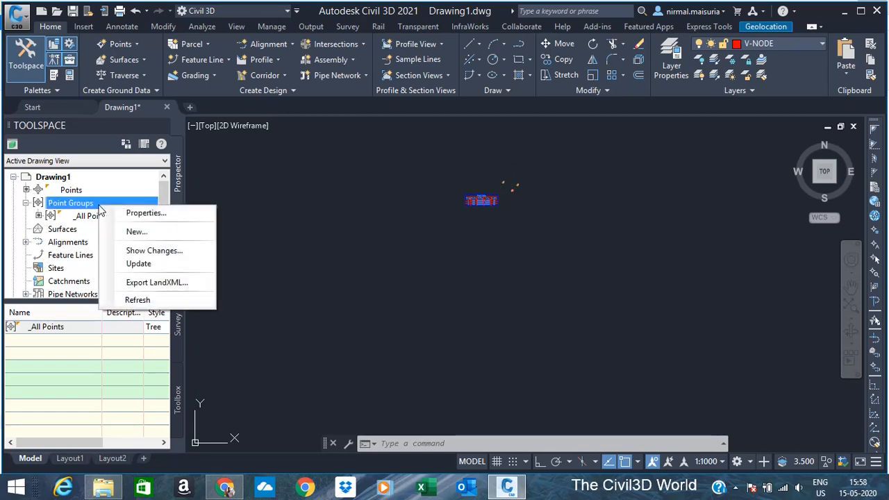
{"action": "left_click", "coordinate": [122, 235]}
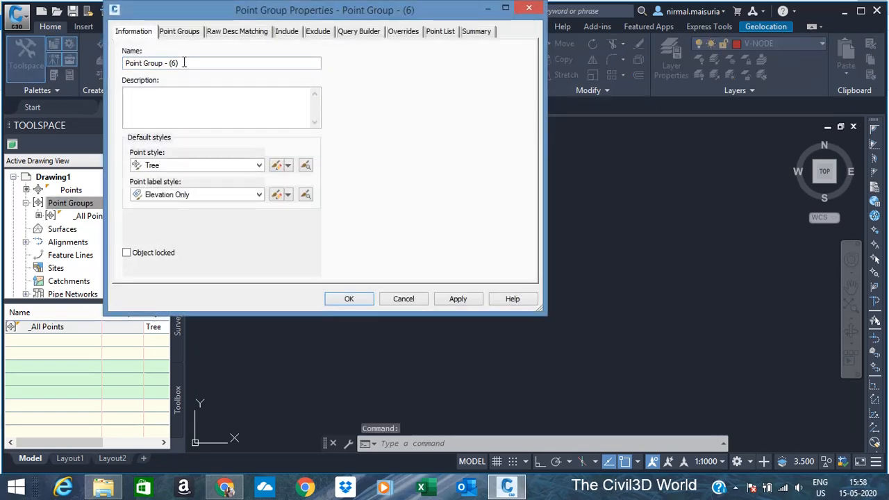
{"action": "left_click_drag", "start_coordinate": [184, 63], "coordinate": [96, 70]}
{"action": "type", "text": "Tree"}
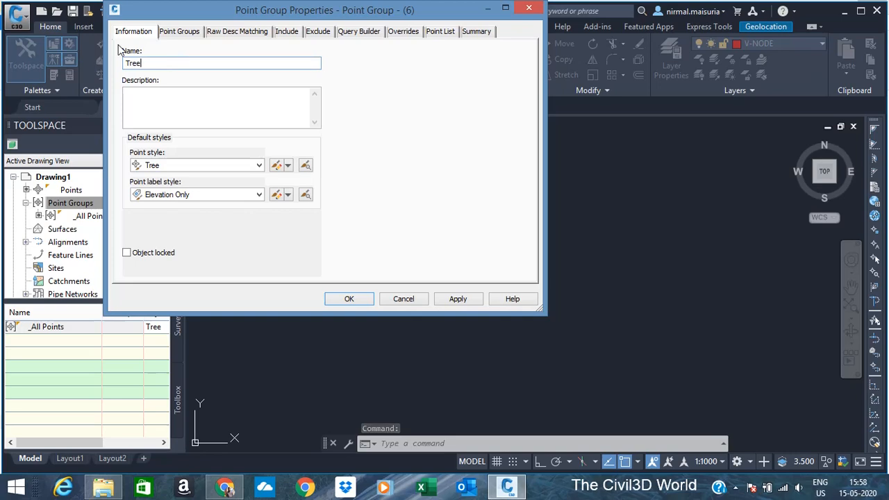
{"action": "left_click", "coordinate": [349, 299]}
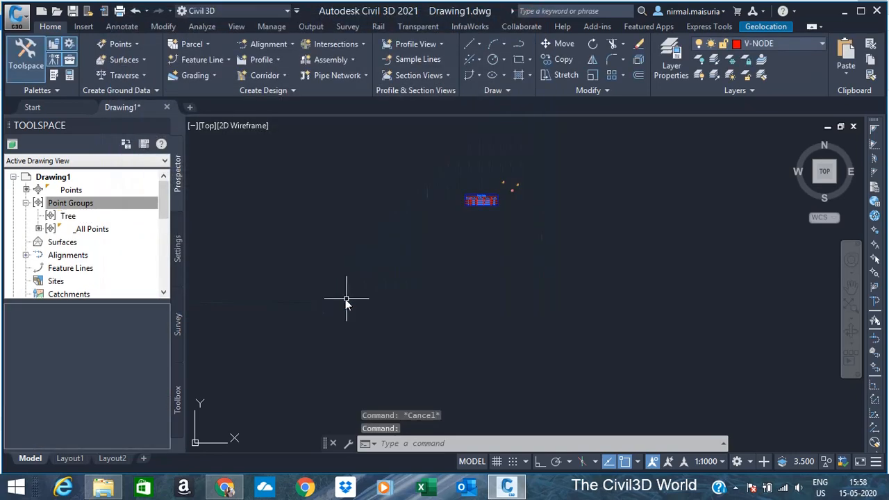
Create a new point group named RE with the Basic point style
{"action": "right_click", "coordinate": [78, 208]}
{"action": "left_click", "coordinate": [116, 230]}
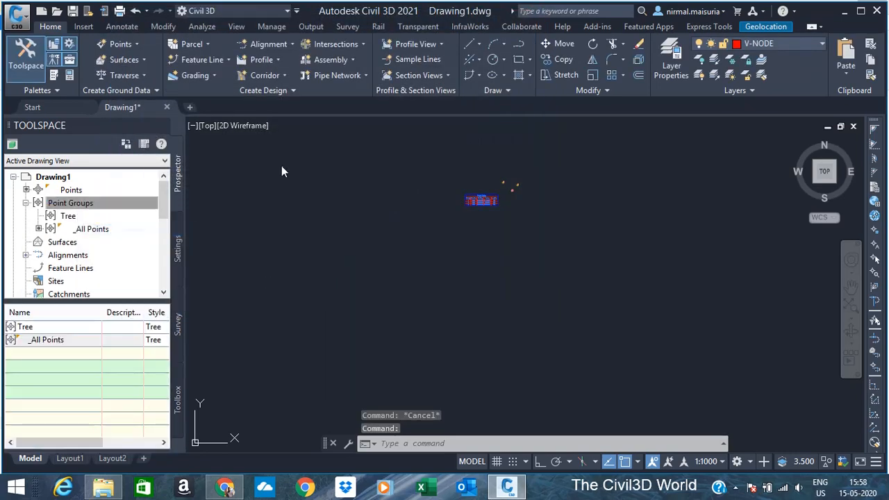
{"action": "left_click_drag", "start_coordinate": [187, 64], "coordinate": [123, 64]}
{"action": "type", "text": "RE"}
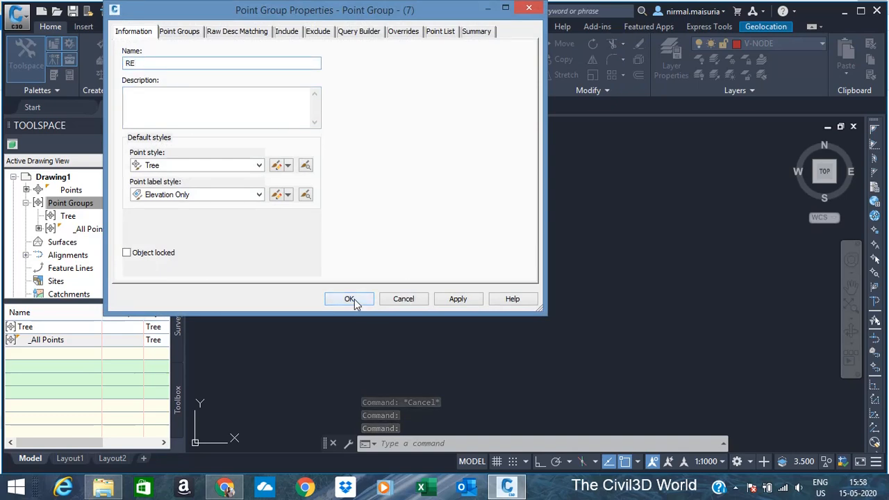
{"action": "left_click", "coordinate": [217, 168]}
{"action": "scroll", "coordinate": [200, 245], "scroll_direction": "up", "scroll_amount": 1}
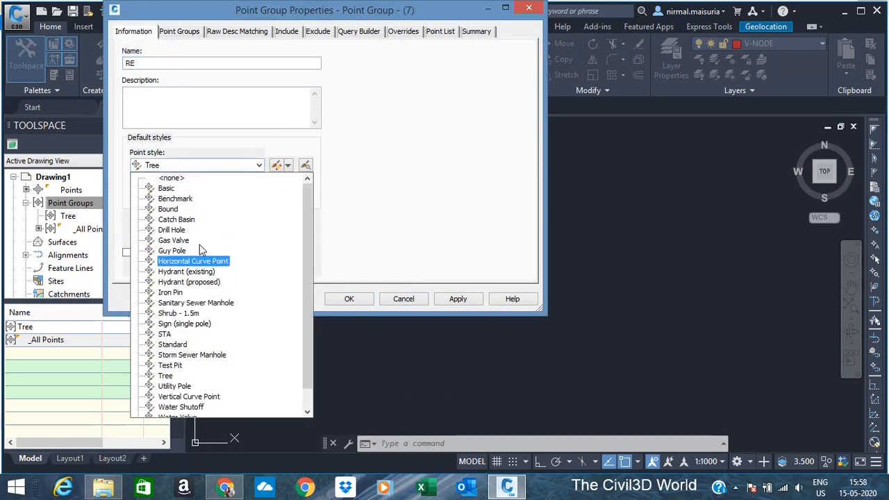
{"action": "left_click", "coordinate": [169, 184]}
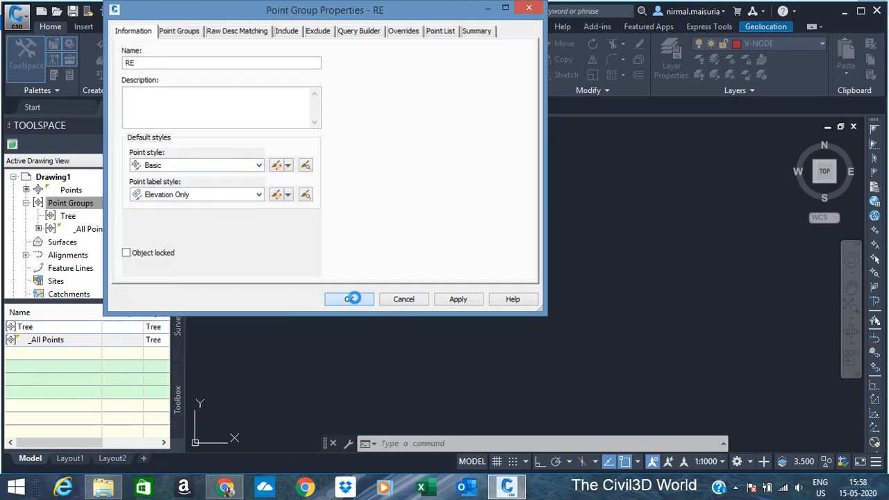
{"action": "left_click", "coordinate": [350, 299]}
Create a new point group named CL with the Benchmark point style
{"action": "right_click", "coordinate": [91, 206]}
{"action": "left_click", "coordinate": [104, 234]}
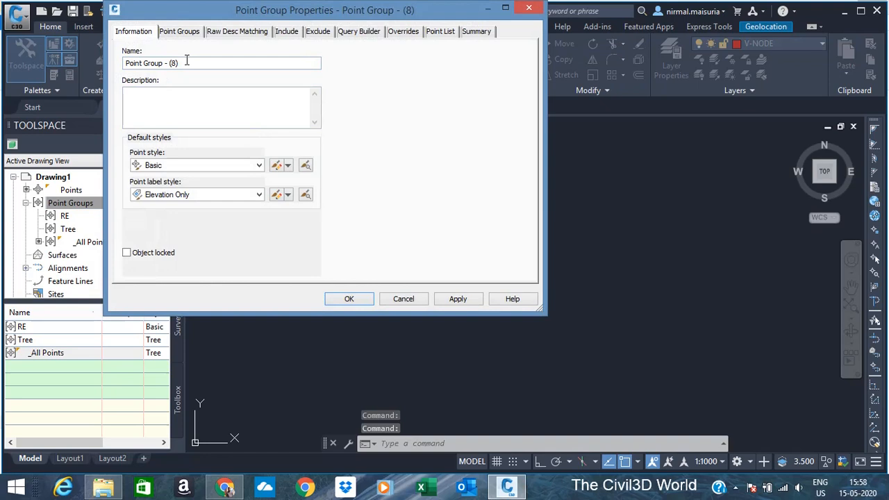
{"action": "left_click_drag", "start_coordinate": [186, 63], "coordinate": [125, 64]}
{"action": "type", "text": "CL"}
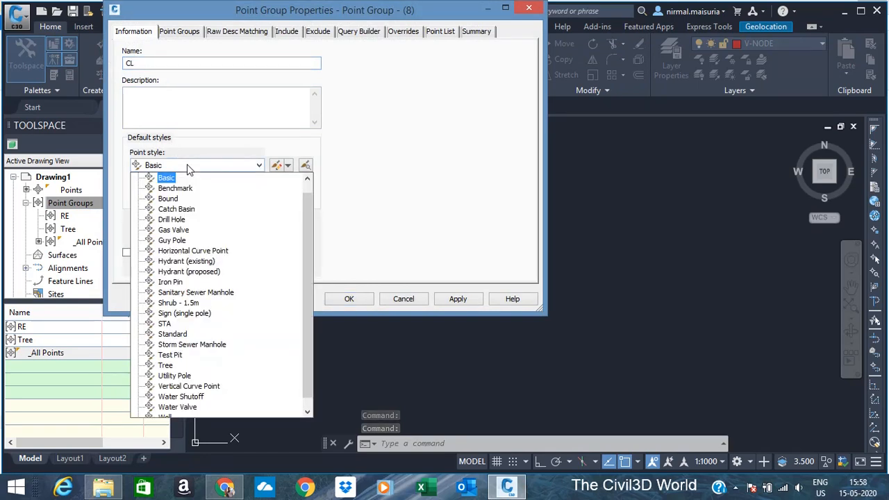
{"action": "left_click", "coordinate": [175, 166]}
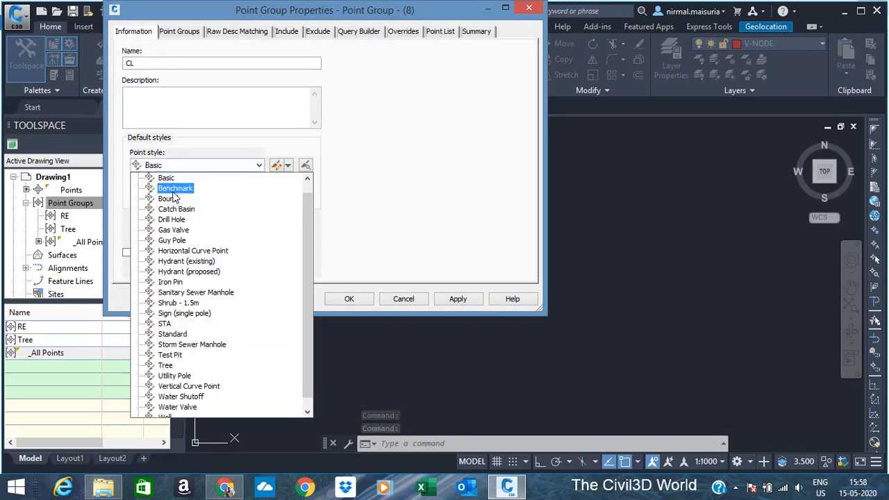
{"action": "left_click", "coordinate": [173, 190]}
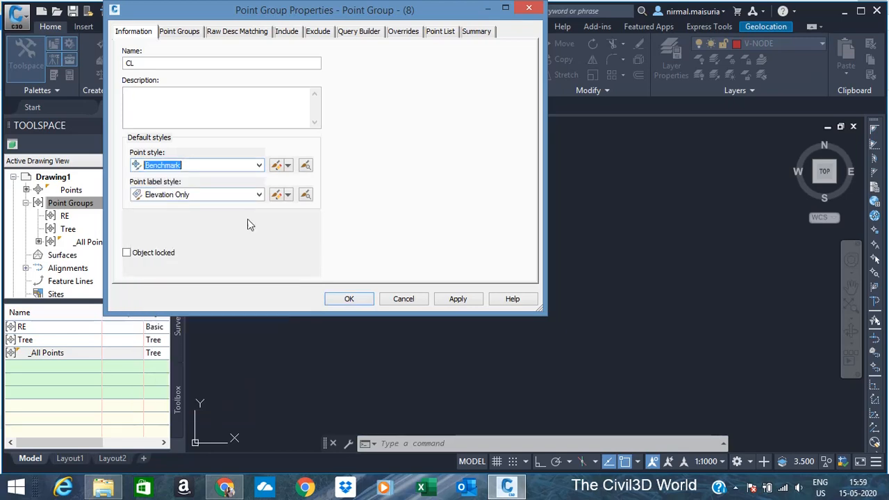
{"action": "left_click", "coordinate": [459, 299]}
{"action": "left_click", "coordinate": [350, 298]}
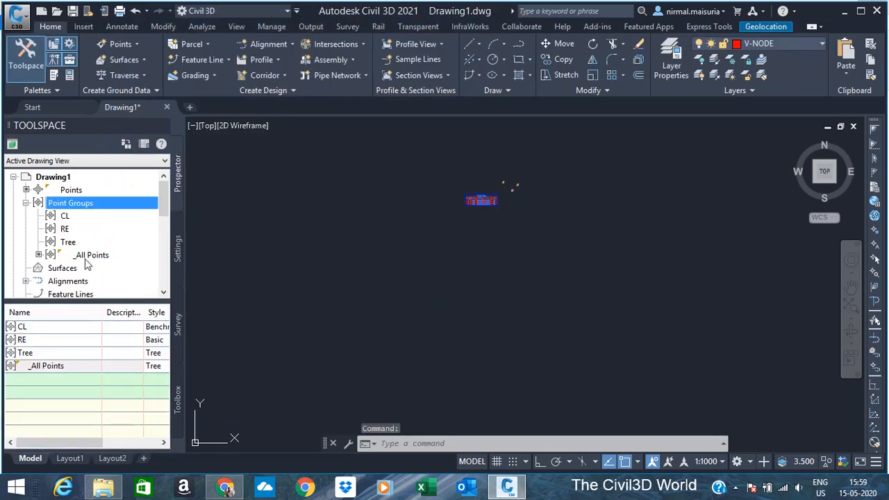
Examine the centreline points at the start and end of the road to find the first and last point numbers
{"action": "left_click", "coordinate": [89, 256]}
{"action": "left_click", "coordinate": [65, 216]}
{"action": "right_click", "coordinate": [68, 217]}
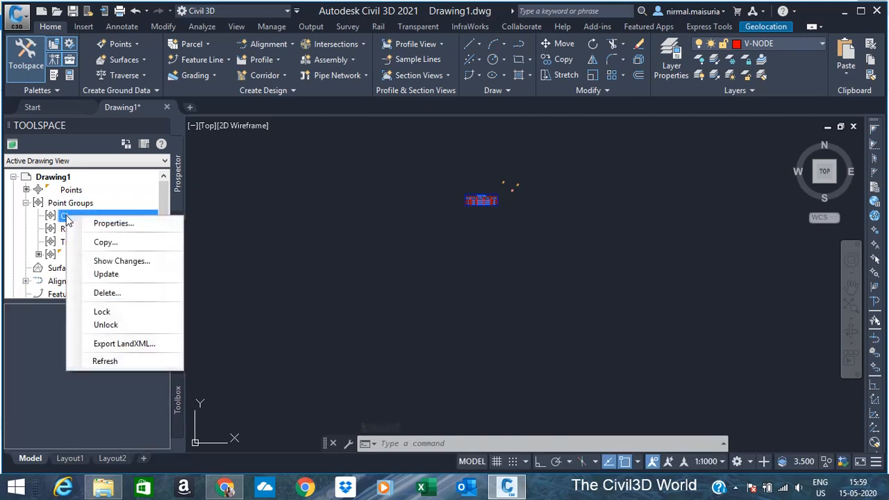
{"action": "key", "text": "Escape"}
{"action": "key", "text": "Escape"}
{"action": "scroll", "coordinate": [373, 228], "scroll_direction": "down", "scroll_amount": 8}
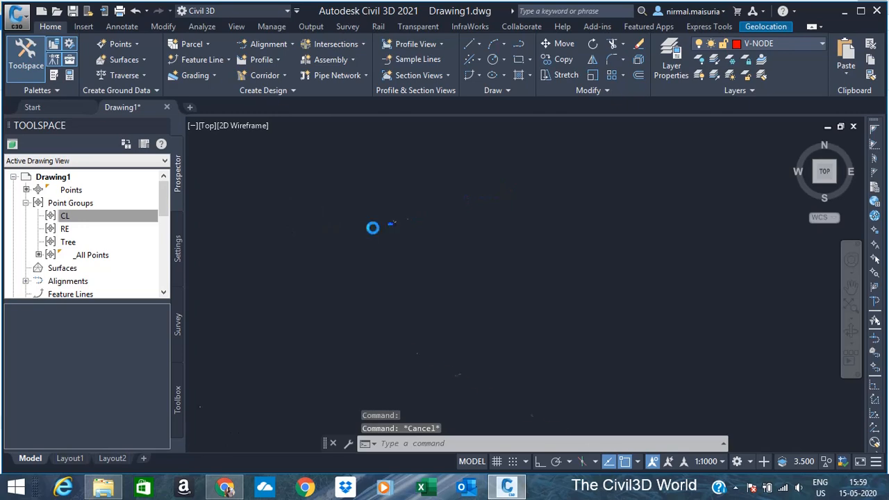
{"action": "scroll", "coordinate": [391, 334], "scroll_direction": "up", "scroll_amount": 8}
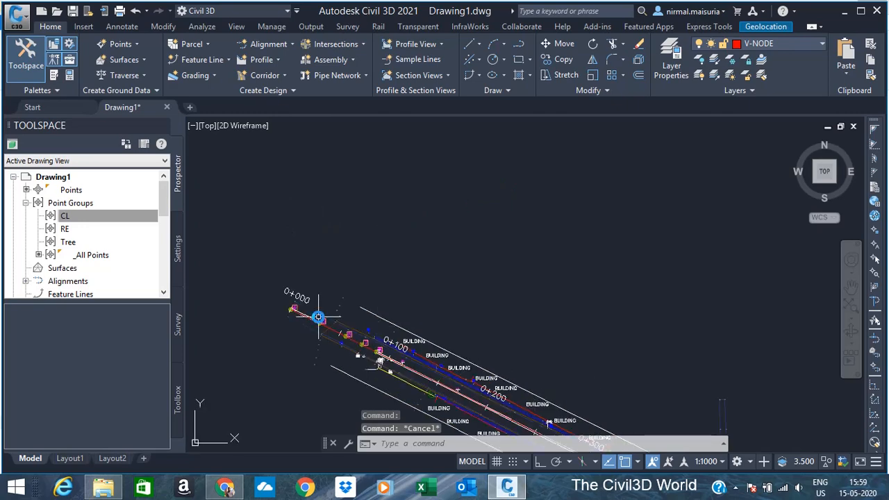
{"action": "scroll", "coordinate": [318, 317], "scroll_direction": "up", "scroll_amount": 3}
{"action": "scroll", "coordinate": [278, 203], "scroll_direction": "down", "scroll_amount": 6}
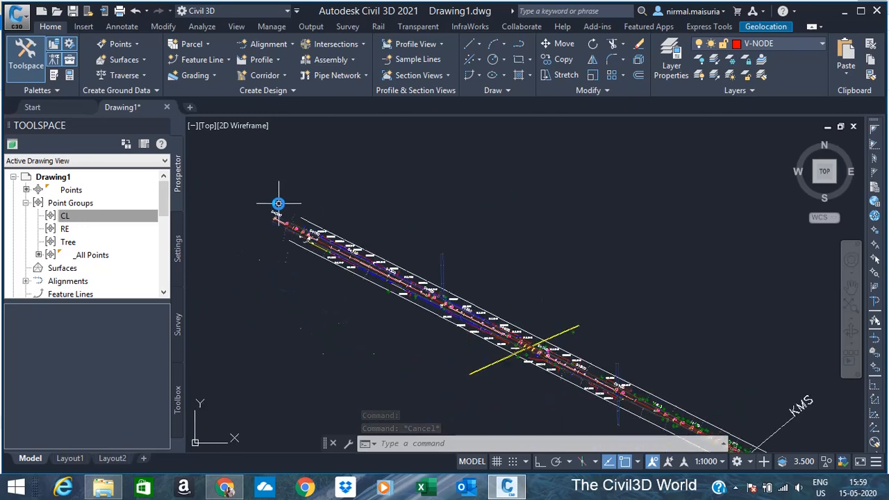
{"action": "scroll", "coordinate": [278, 203], "scroll_direction": "down", "scroll_amount": 10}
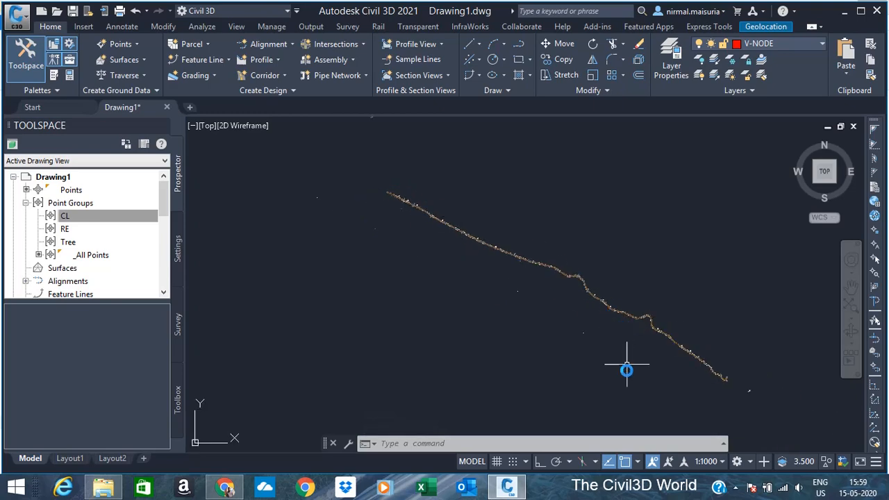
{"action": "scroll", "coordinate": [741, 389], "scroll_direction": "up", "scroll_amount": 8}
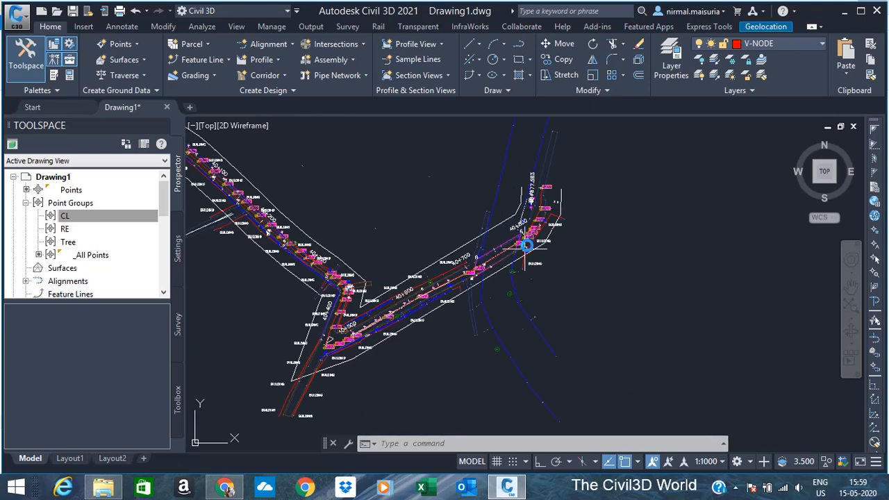
{"action": "scroll", "coordinate": [526, 244], "scroll_direction": "up", "scroll_amount": 3}
{"action": "scroll", "coordinate": [532, 147], "scroll_direction": "up", "scroll_amount": 3}
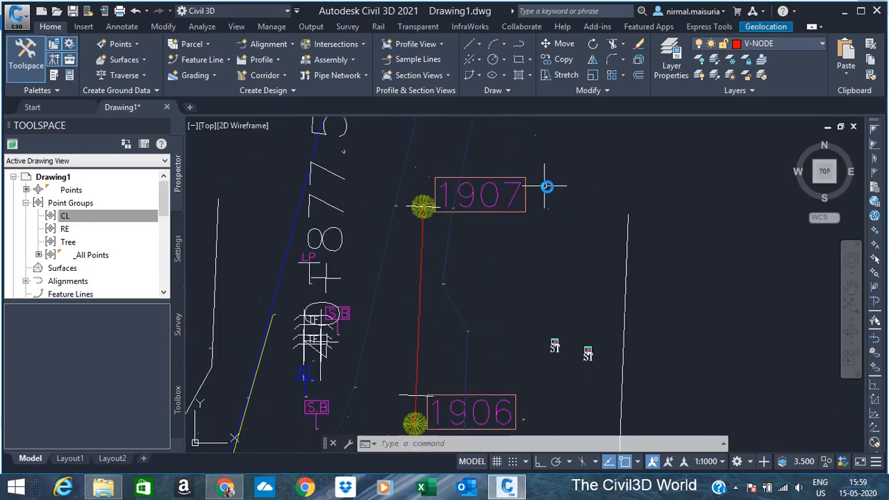
{"action": "scroll", "coordinate": [606, 280], "scroll_direction": "down", "scroll_amount": 5}
Include point numbers 4-1907 in the CL point group and look through its point list
{"action": "right_click", "coordinate": [107, 219]}
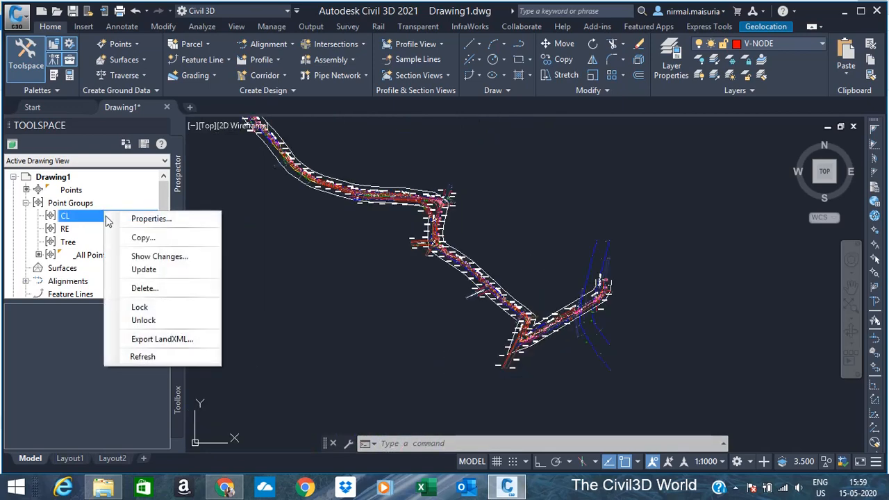
{"action": "left_click", "coordinate": [125, 220]}
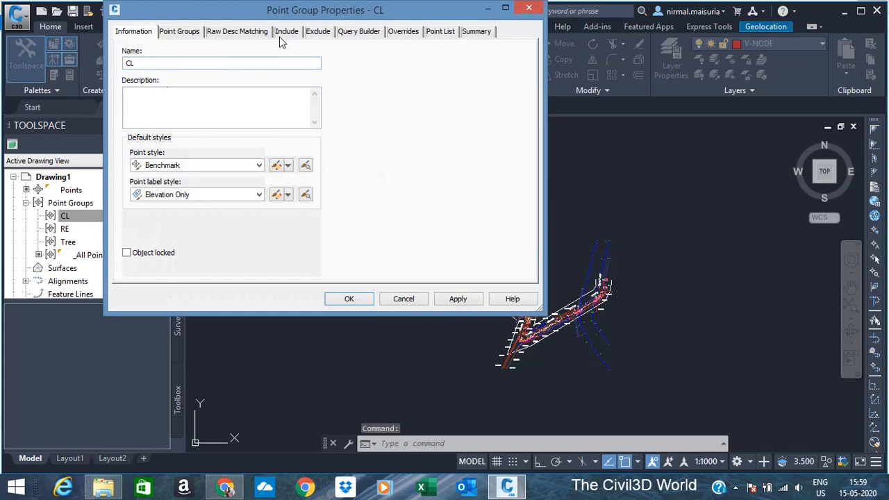
{"action": "left_click", "coordinate": [285, 32]}
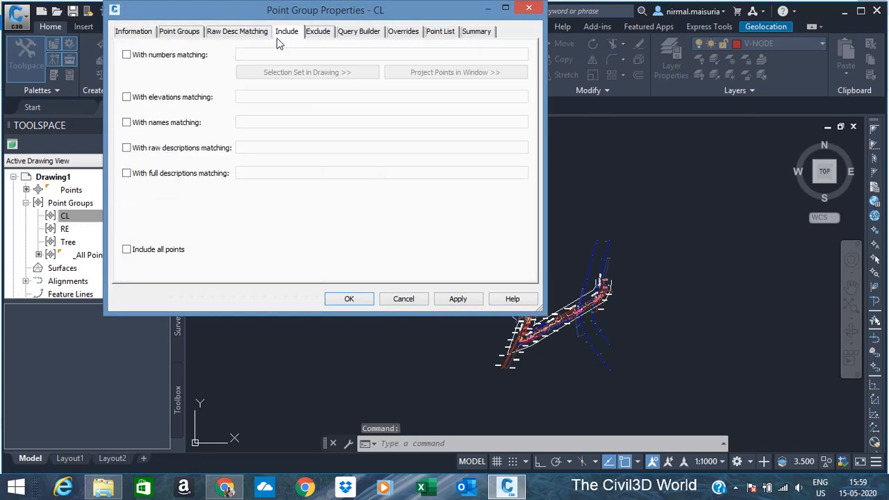
{"action": "left_click", "coordinate": [153, 57]}
{"action": "left_click", "coordinate": [271, 56]}
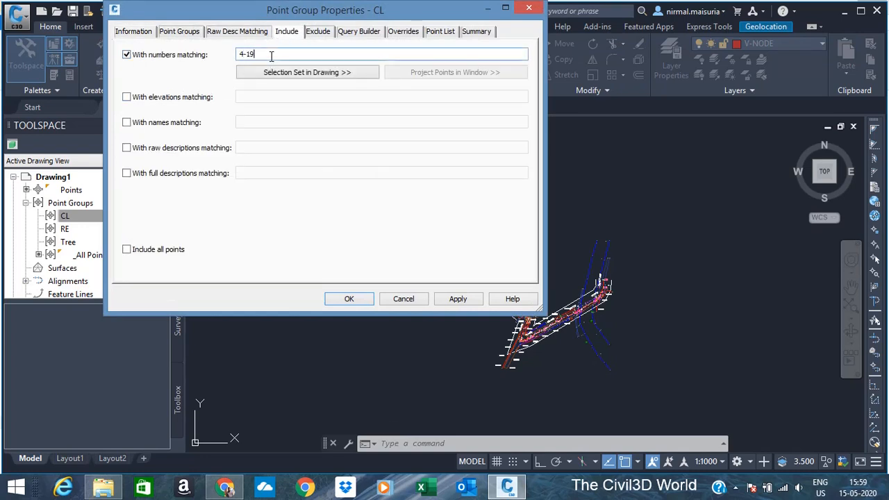
{"action": "left_click", "coordinate": [455, 300]}
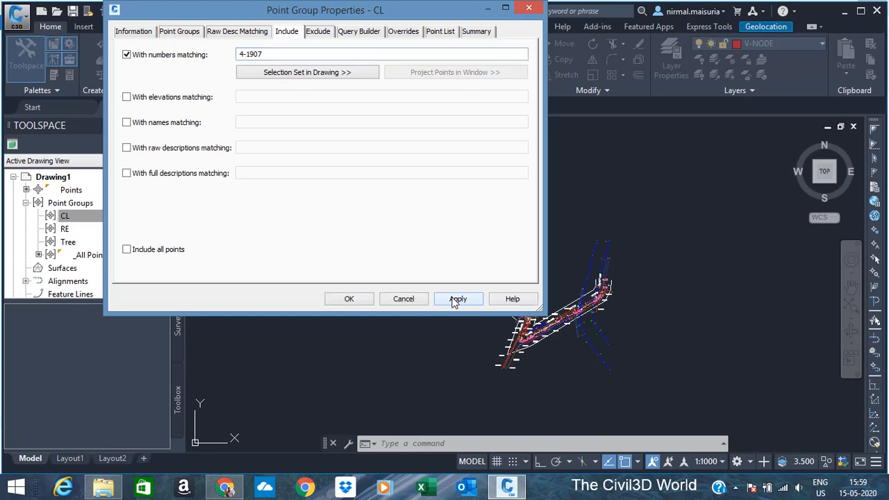
{"action": "left_click", "coordinate": [361, 300]}
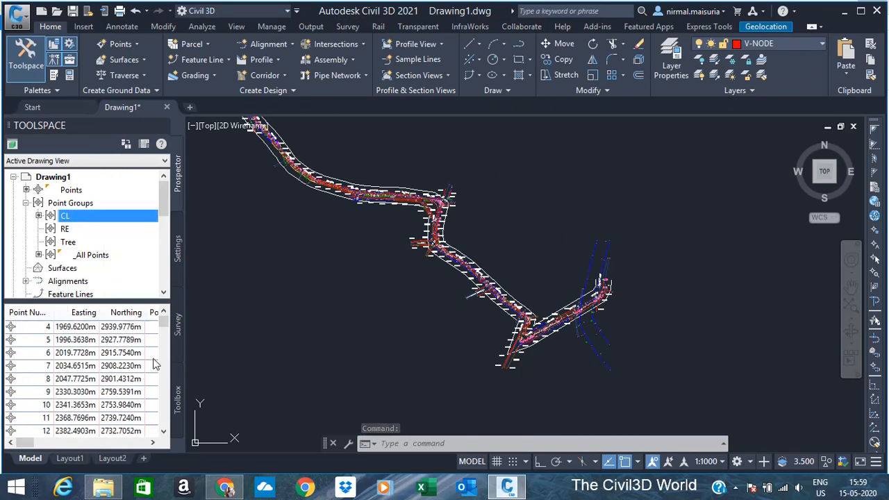
{"action": "left_click_drag", "start_coordinate": [164, 321], "coordinate": [159, 351]}
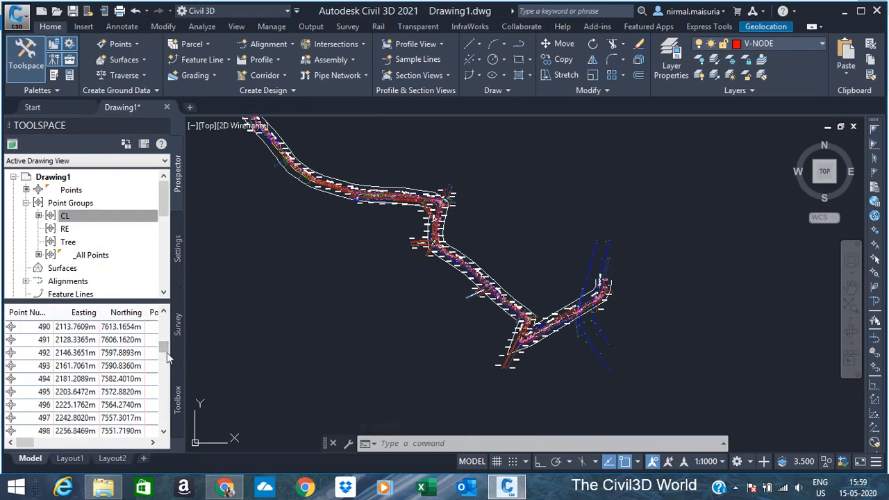
Set the RE point group to include points with names matching "re"
{"action": "left_click", "coordinate": [65, 233]}
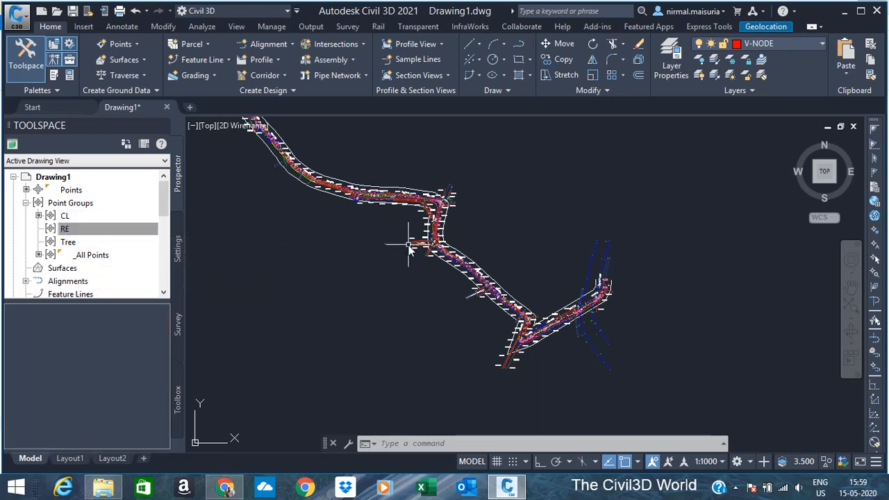
{"action": "scroll", "coordinate": [466, 313], "scroll_direction": "down", "scroll_amount": 7}
{"action": "left_click", "coordinate": [69, 232]}
{"action": "right_click", "coordinate": [69, 232]}
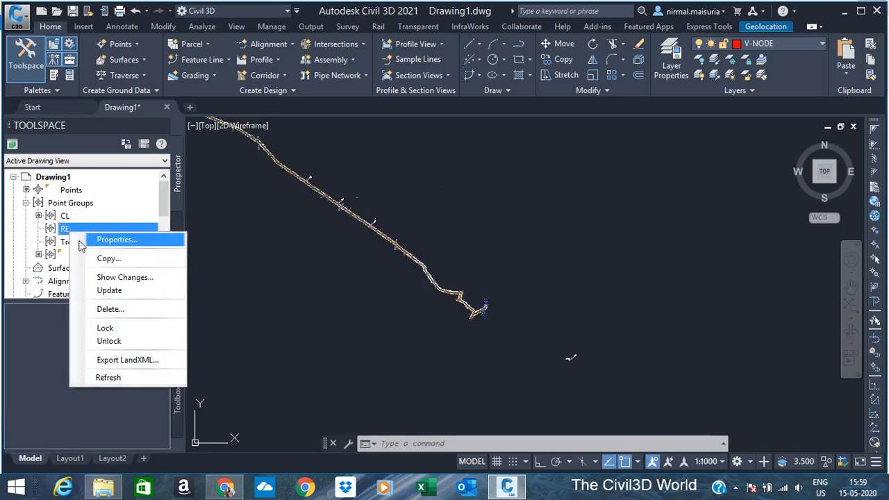
{"action": "left_click", "coordinate": [111, 238]}
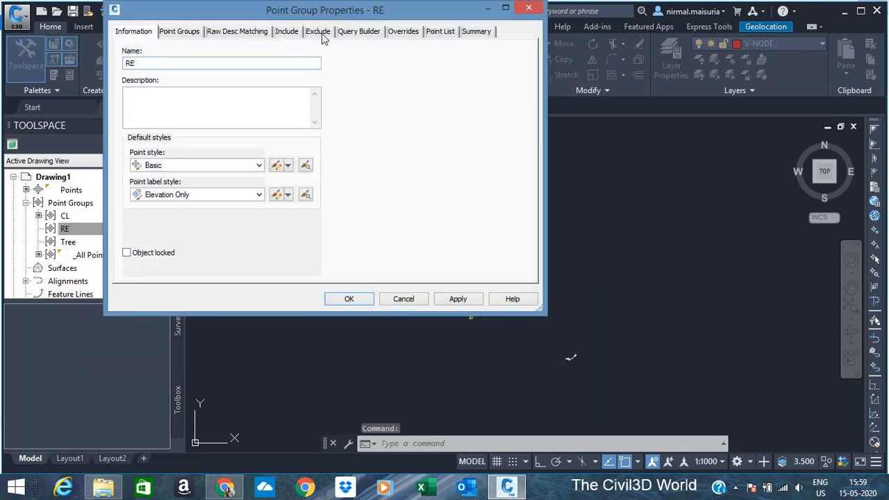
{"action": "left_click", "coordinate": [323, 35]}
{"action": "left_click", "coordinate": [284, 36]}
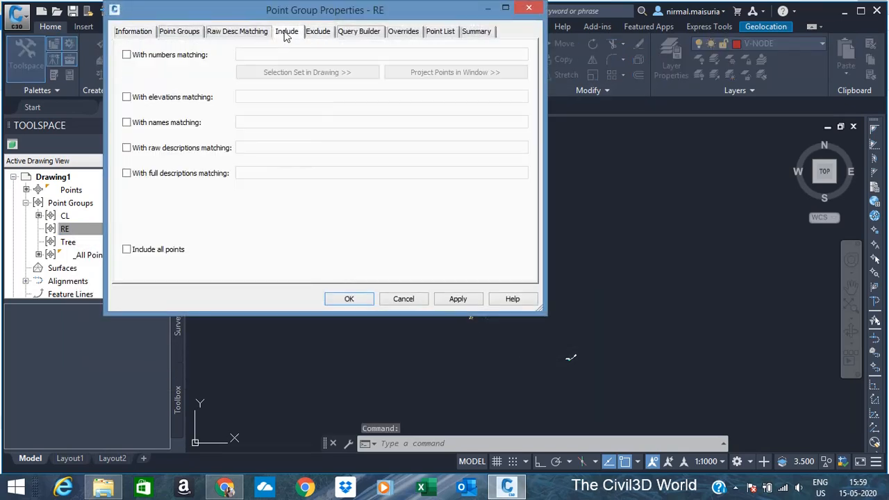
{"action": "left_click", "coordinate": [127, 123]}
{"action": "left_click", "coordinate": [262, 121]}
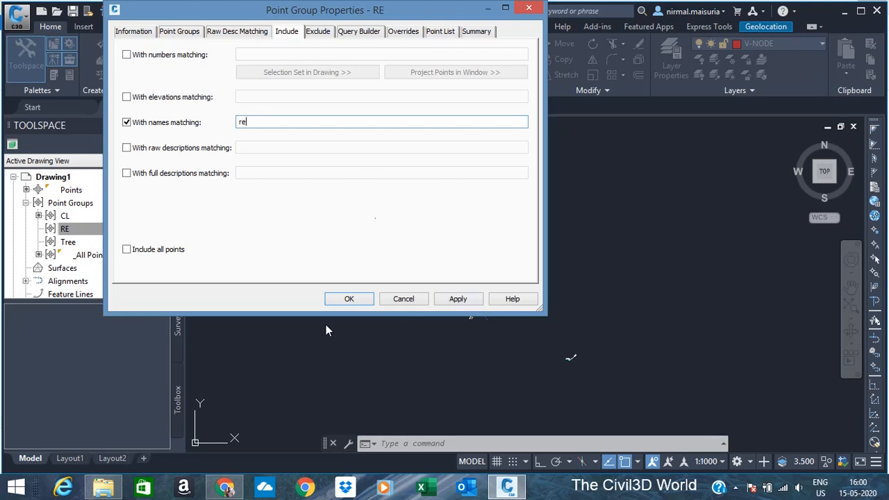
{"action": "left_click", "coordinate": [349, 299]}
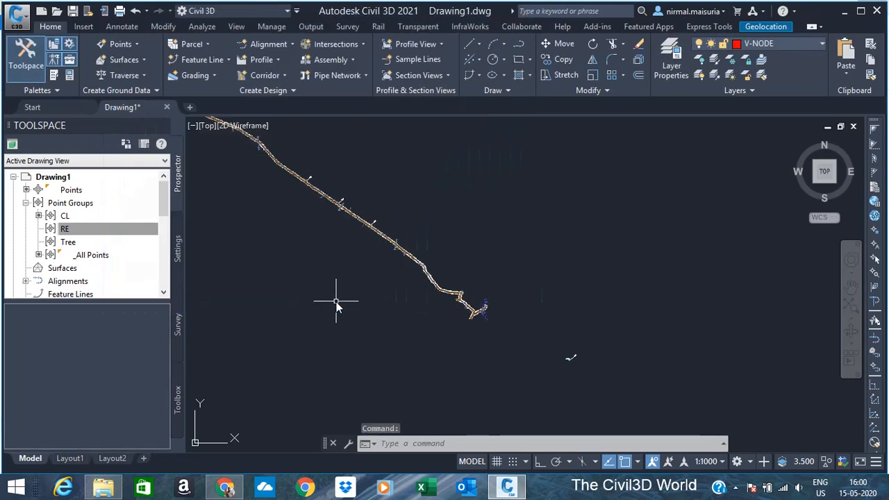
Examine the three separate COGO points and read their descriptions in the point table
{"action": "scroll", "coordinate": [659, 356], "scroll_direction": "down", "scroll_amount": 6}
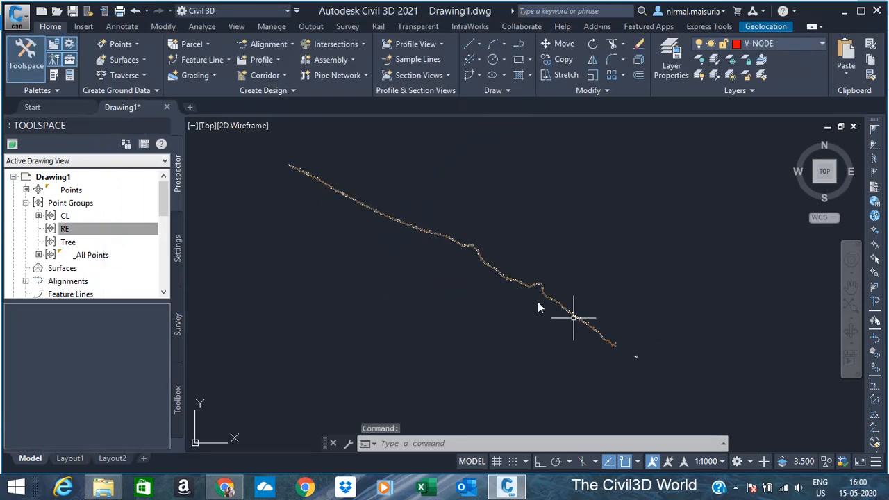
{"action": "scroll", "coordinate": [266, 154], "scroll_direction": "up", "scroll_amount": 2}
{"action": "scroll", "coordinate": [405, 298], "scroll_direction": "down", "scroll_amount": 2}
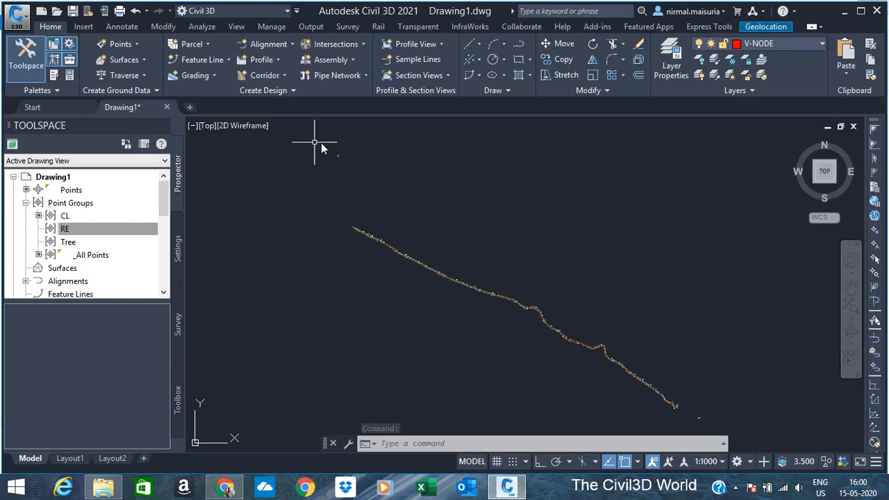
{"action": "scroll", "coordinate": [337, 162], "scroll_direction": "up", "scroll_amount": 5}
{"action": "scroll", "coordinate": [393, 204], "scroll_direction": "down", "scroll_amount": 4}
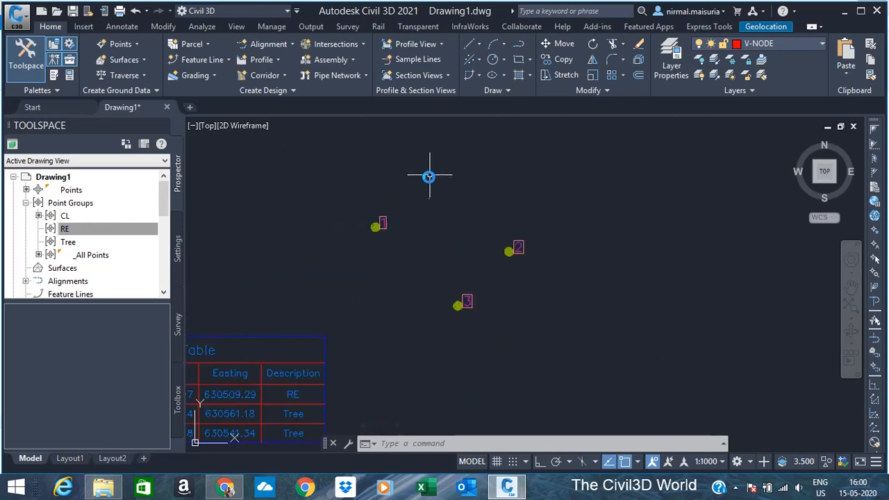
{"action": "scroll", "coordinate": [406, 215], "scroll_direction": "up", "scroll_amount": 4}
{"action": "scroll", "coordinate": [335, 205], "scroll_direction": "down", "scroll_amount": 3}
{"action": "scroll", "coordinate": [595, 143], "scroll_direction": "down", "scroll_amount": 3}
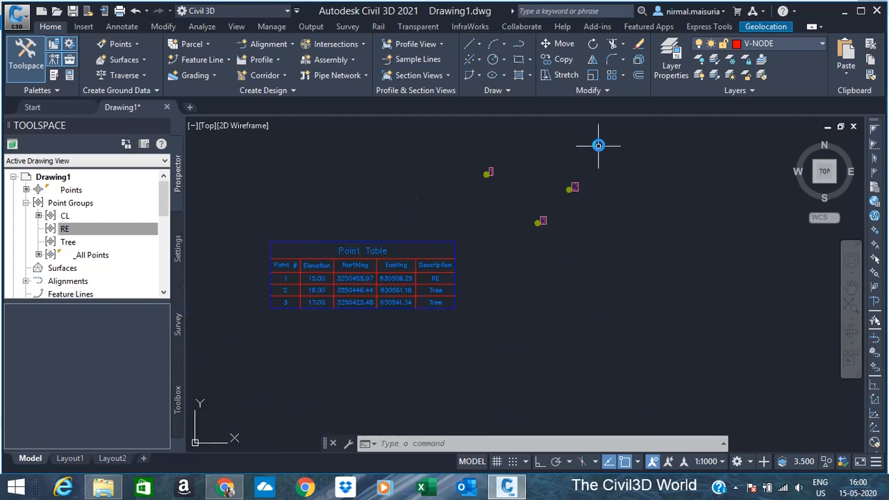
{"action": "scroll", "coordinate": [431, 236], "scroll_direction": "up", "scroll_amount": 5}
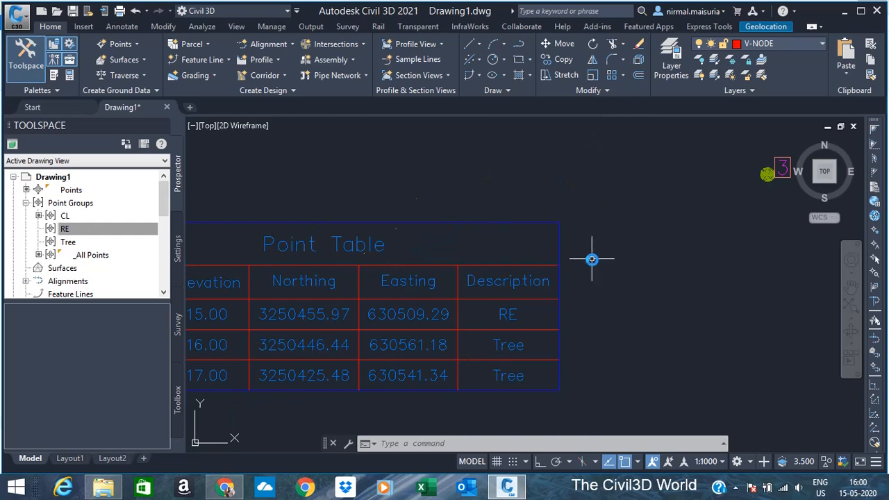
{"action": "scroll", "coordinate": [587, 258], "scroll_direction": "down", "scroll_amount": 2}
{"action": "scroll", "coordinate": [535, 291], "scroll_direction": "up", "scroll_amount": 2}
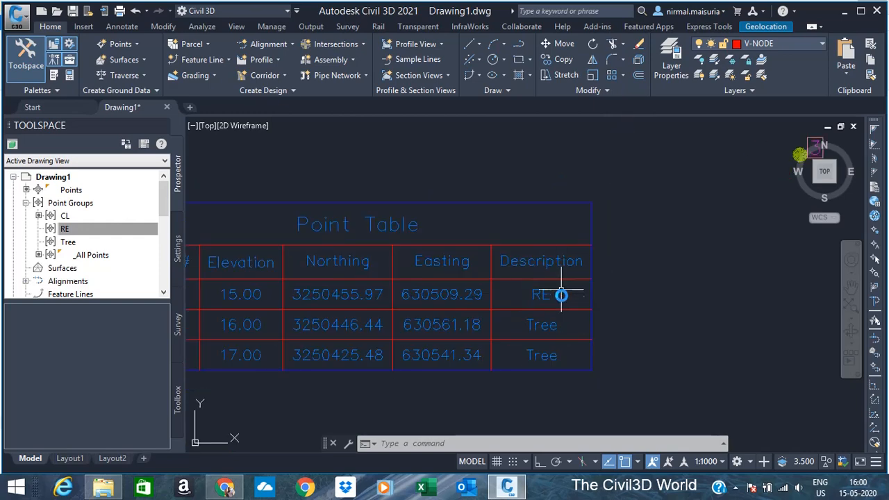
Change the RE point group's inclusion rule from names matching to raw descriptions matching "RE"
{"action": "right_click", "coordinate": [114, 230]}
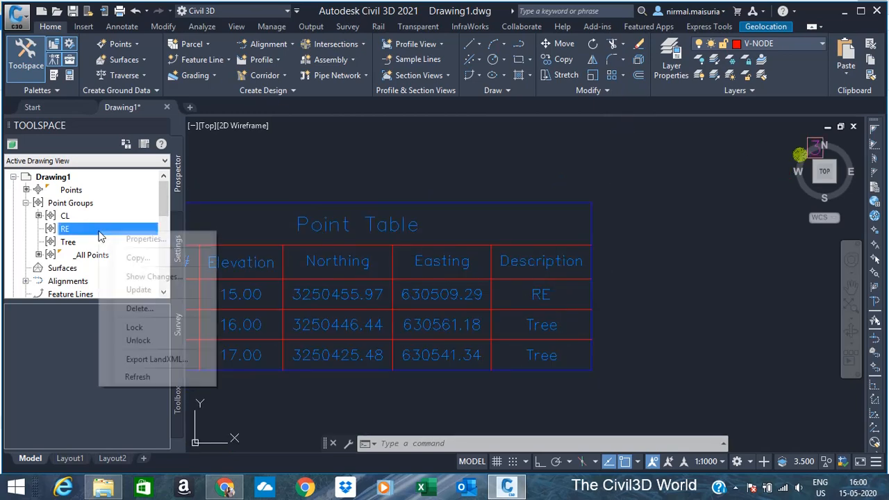
{"action": "left_click", "coordinate": [470, 130]}
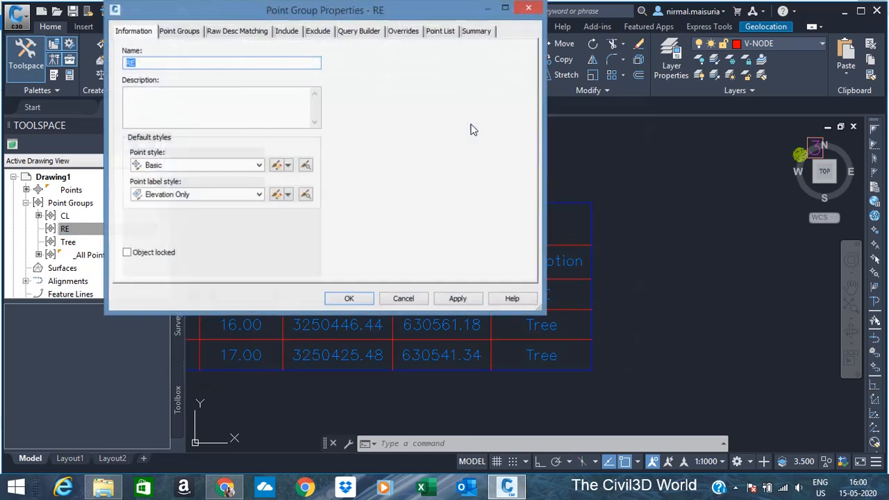
{"action": "left_click", "coordinate": [287, 31]}
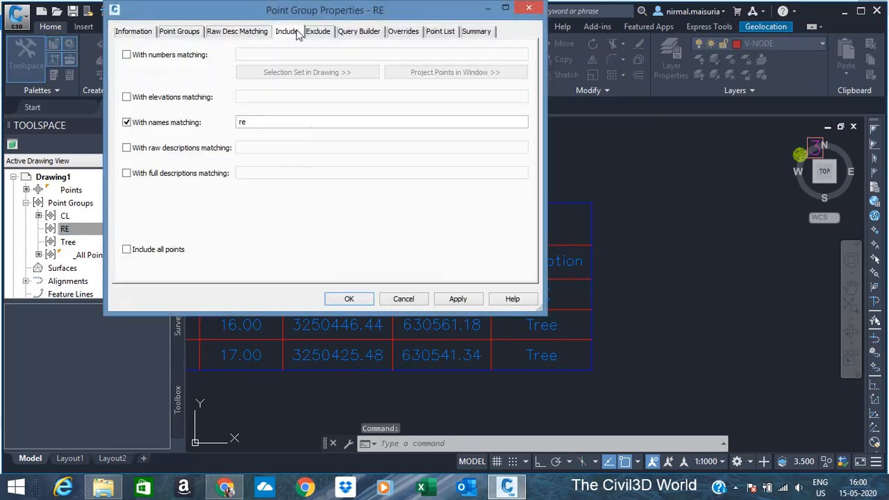
{"action": "left_click", "coordinate": [160, 122]}
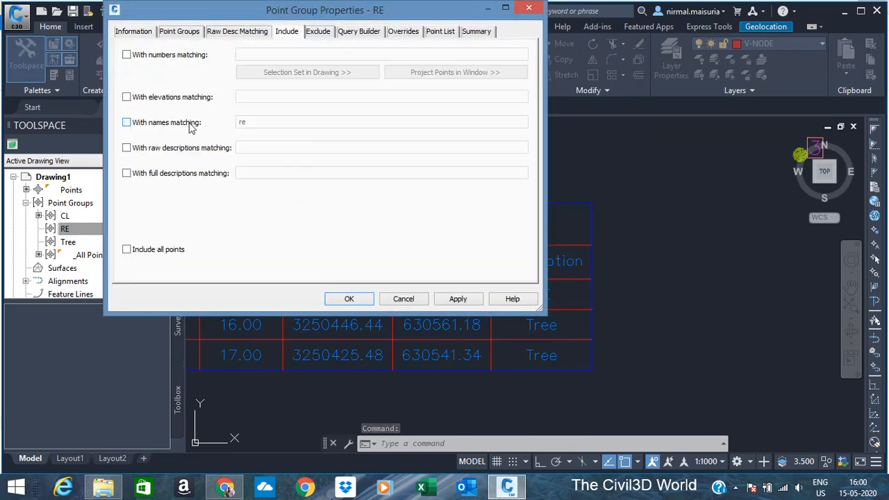
{"action": "left_click", "coordinate": [172, 155]}
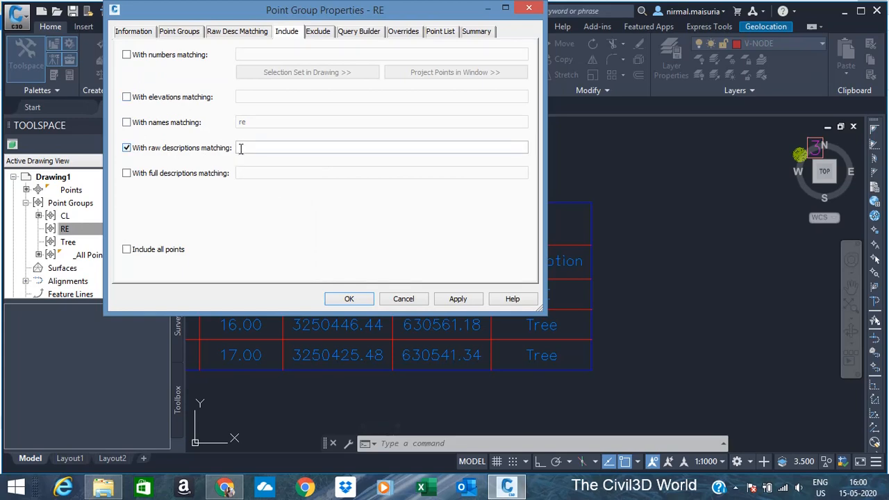
{"action": "left_click", "coordinate": [245, 147]}
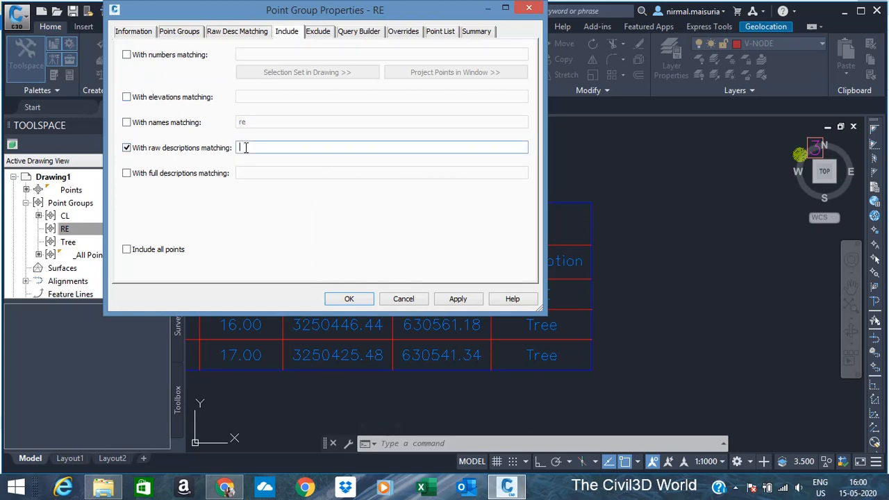
{"action": "left_click", "coordinate": [364, 301]}
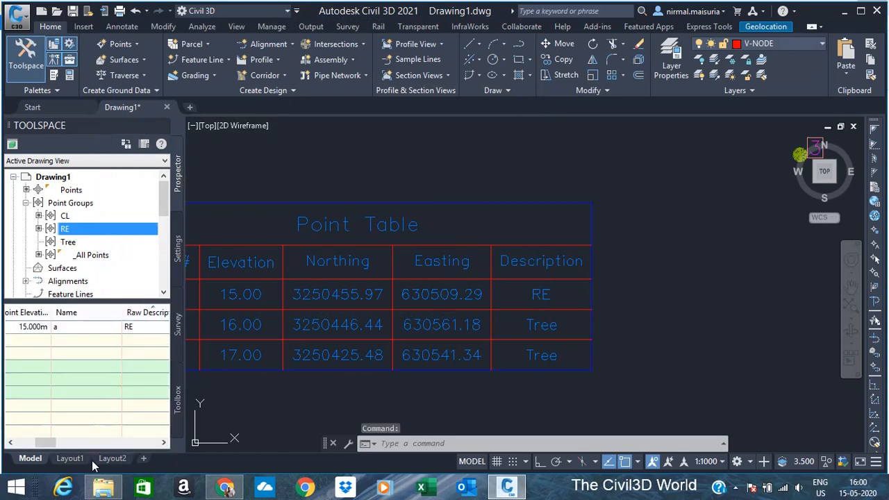
Set the Tree point group to include points with raw descriptions matching "TREE" and look through its point list
{"action": "scroll", "coordinate": [562, 150], "scroll_direction": "down", "scroll_amount": 6}
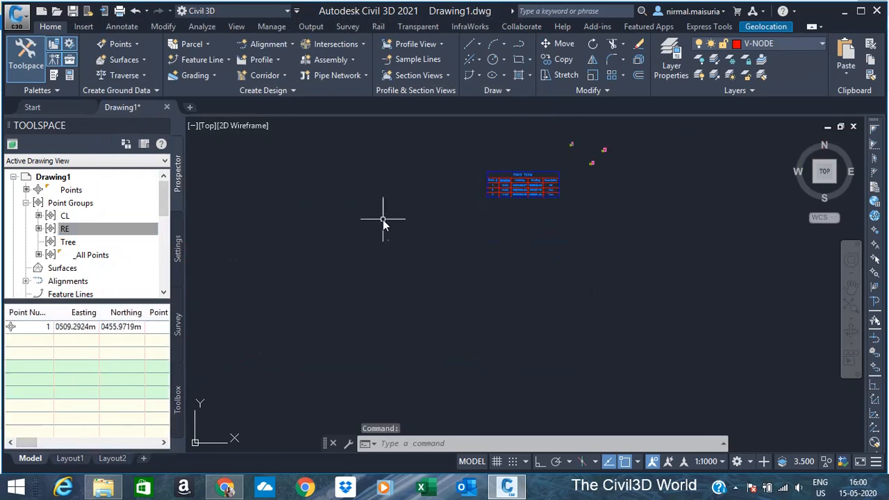
{"action": "scroll", "coordinate": [383, 220], "scroll_direction": "down", "scroll_amount": 5}
{"action": "scroll", "coordinate": [430, 219], "scroll_direction": "up", "scroll_amount": 12}
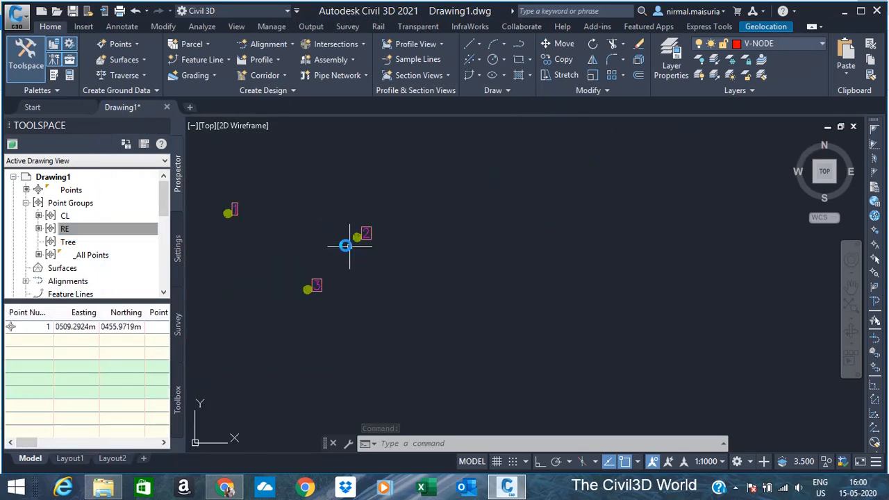
{"action": "scroll", "coordinate": [350, 245], "scroll_direction": "up", "scroll_amount": 3}
{"action": "scroll", "coordinate": [725, 169], "scroll_direction": "down", "scroll_amount": 5}
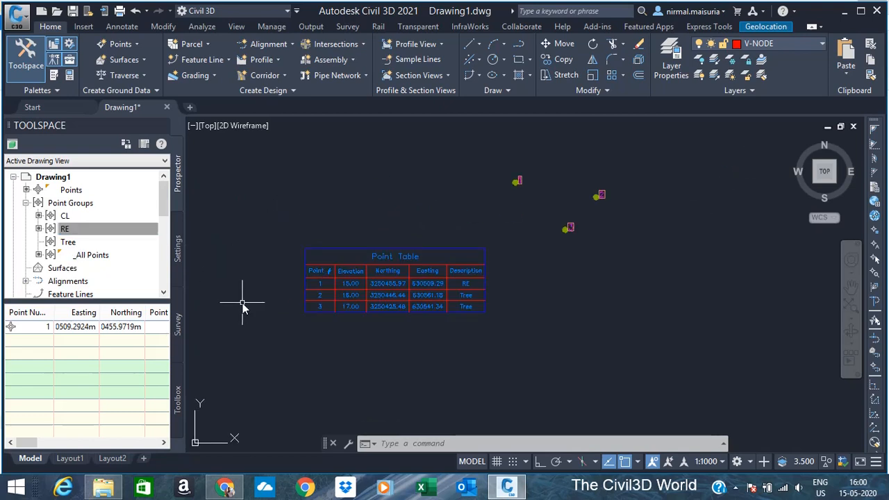
{"action": "left_click", "coordinate": [64, 243]}
{"action": "right_click", "coordinate": [64, 244]}
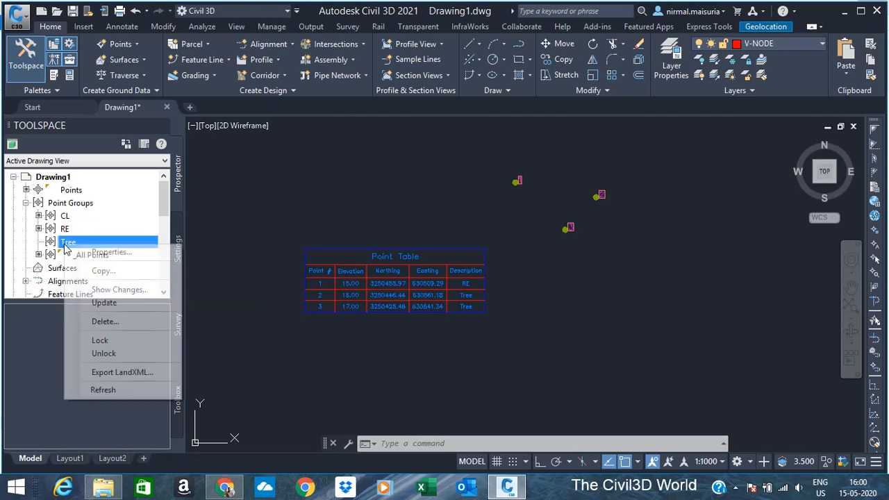
{"action": "left_click", "coordinate": [109, 255]}
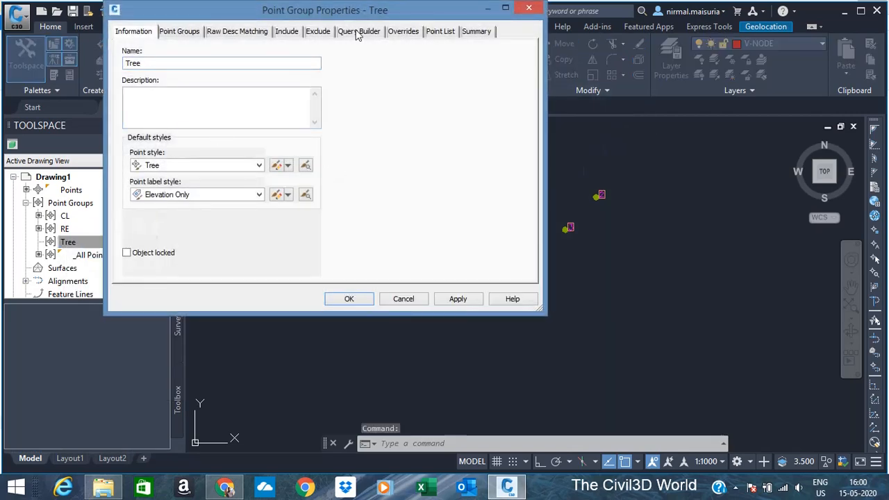
{"action": "left_click", "coordinate": [285, 32]}
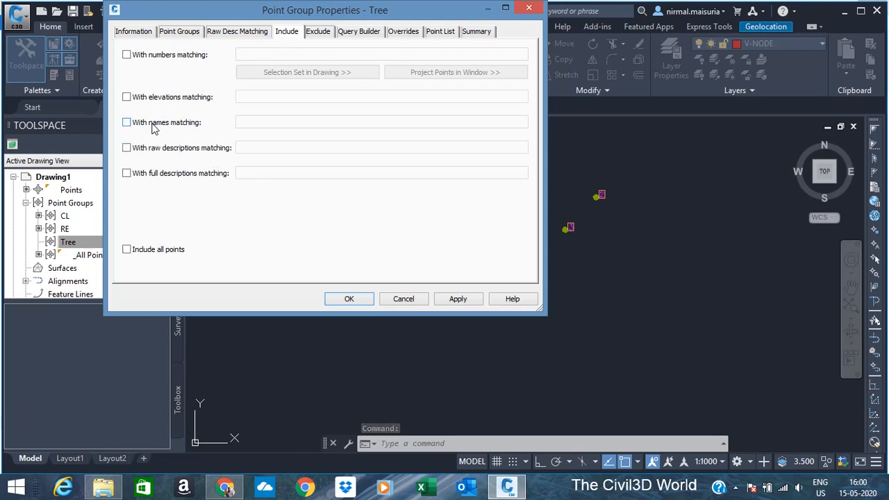
{"action": "left_click", "coordinate": [146, 154]}
{"action": "left_click", "coordinate": [255, 149]}
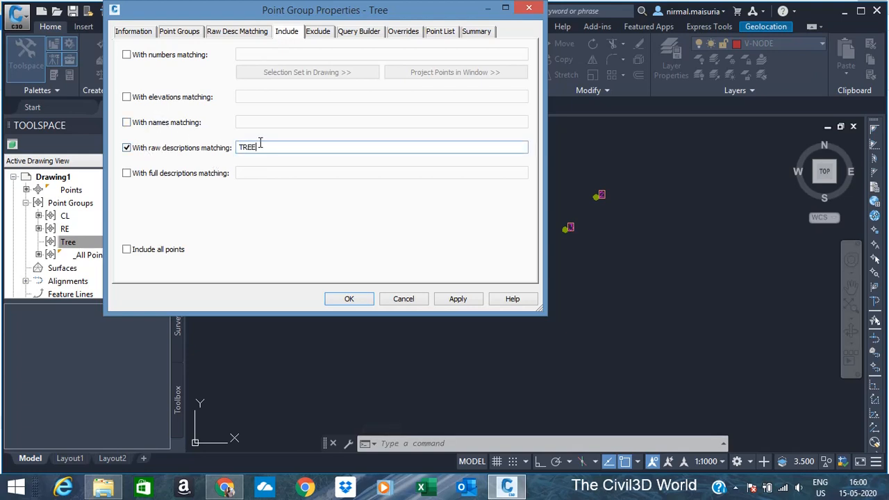
{"action": "left_click", "coordinate": [349, 299]}
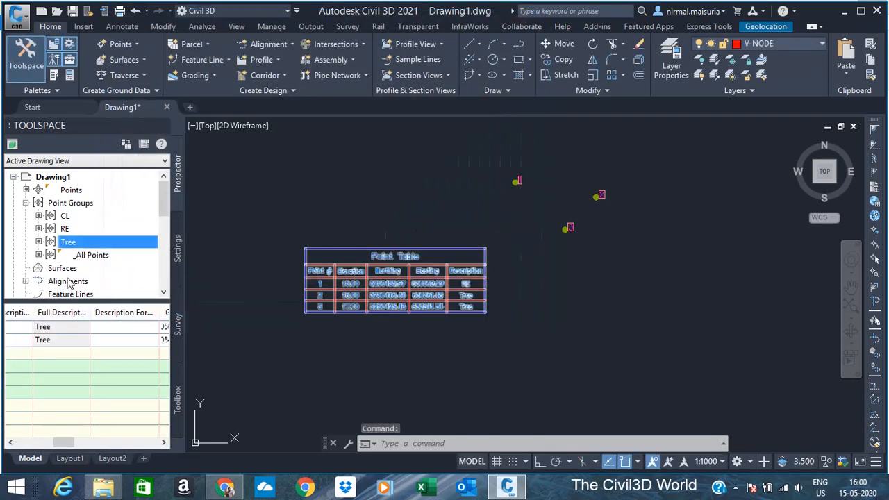
{"action": "left_click_drag", "start_coordinate": [75, 443], "coordinate": [31, 443]}
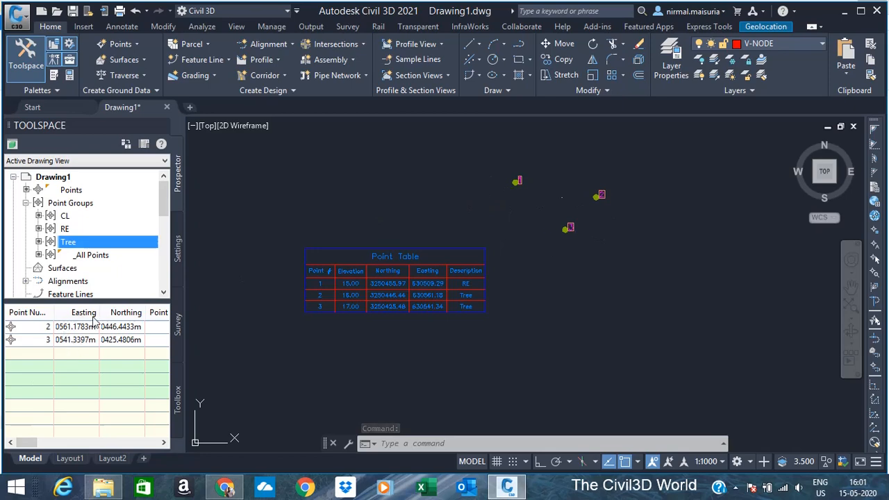
Apply the Benchmark point style to the CL point group
{"action": "right_click", "coordinate": [69, 221]}
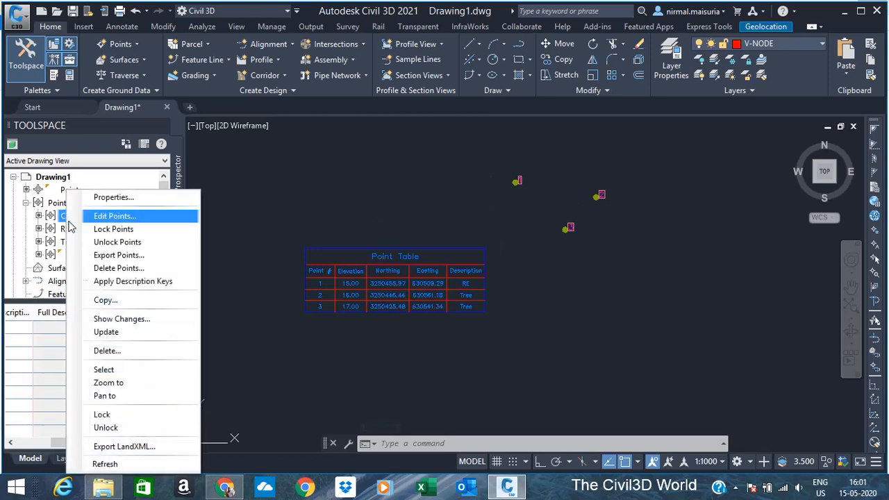
{"action": "left_click", "coordinate": [99, 199]}
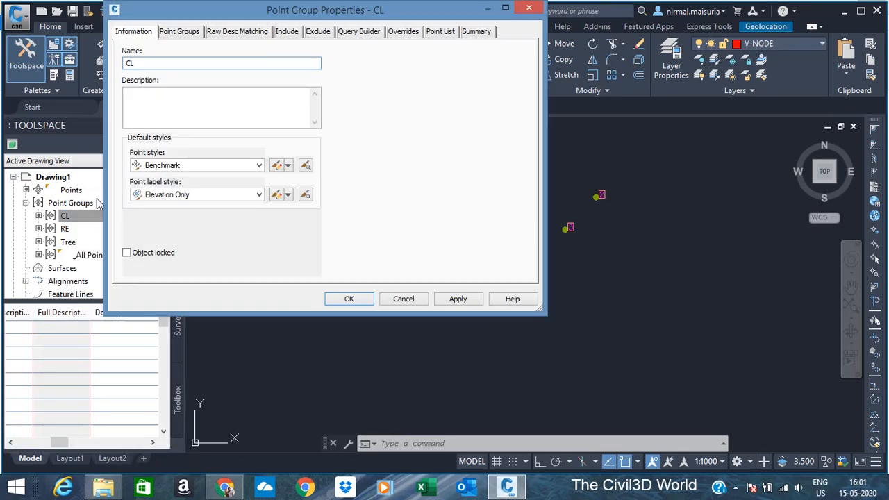
{"action": "left_click", "coordinate": [210, 168]}
{"action": "left_click", "coordinate": [179, 178]}
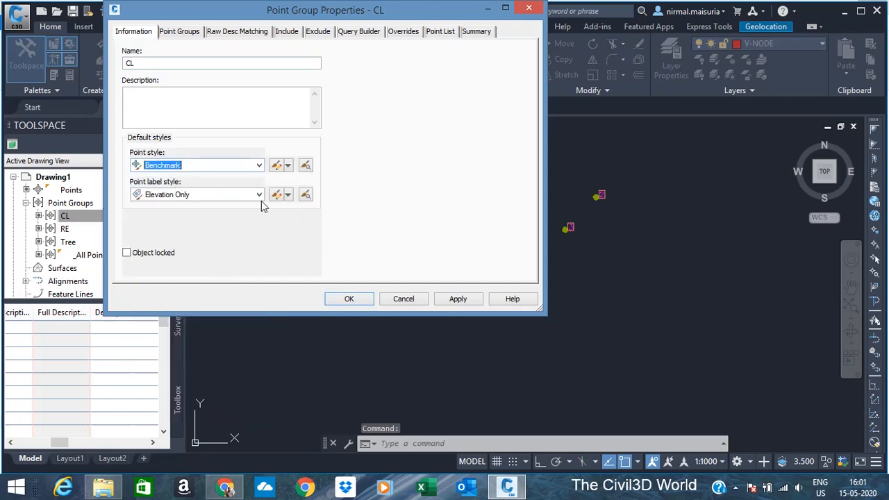
{"action": "left_click", "coordinate": [479, 300]}
{"action": "left_click", "coordinate": [356, 301]}
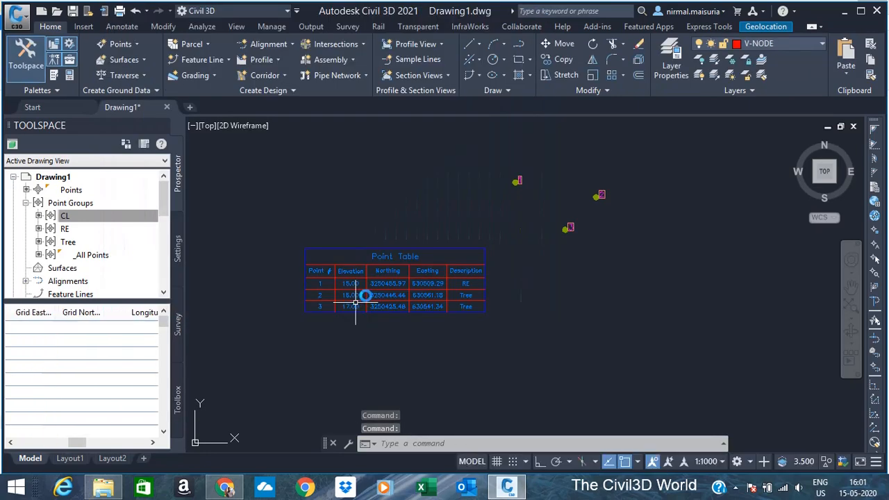
{"action": "scroll", "coordinate": [625, 192], "scroll_direction": "up", "scroll_amount": 8}
{"action": "scroll", "coordinate": [606, 195], "scroll_direction": "down", "scroll_amount": 6}
{"action": "left_click", "coordinate": [117, 220]}
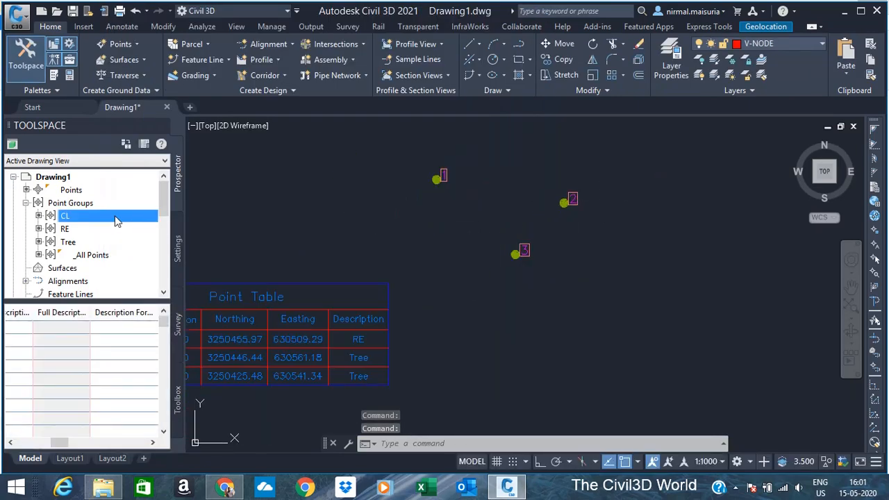
{"action": "right_click", "coordinate": [117, 220]}
{"action": "left_click", "coordinate": [148, 195]}
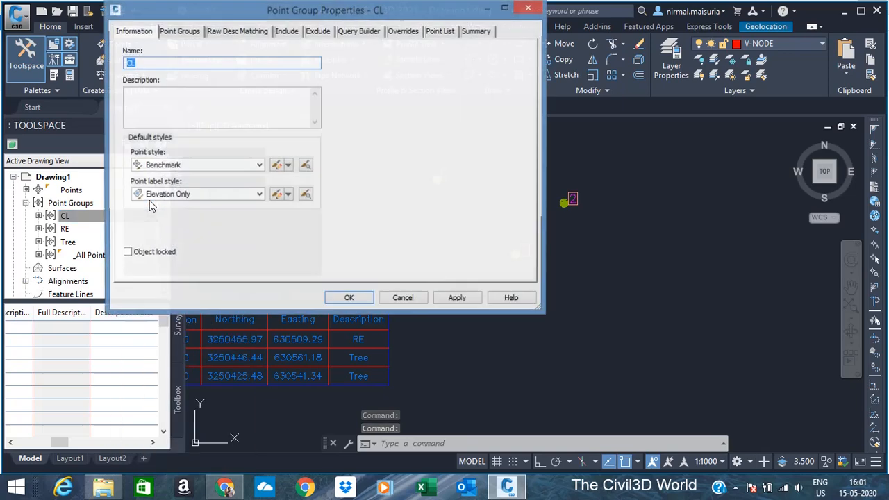
{"action": "key", "text": "Escape"}
Set both the point style and the point label style of the _All Points group to <none>
{"action": "left_click", "coordinate": [106, 255]}
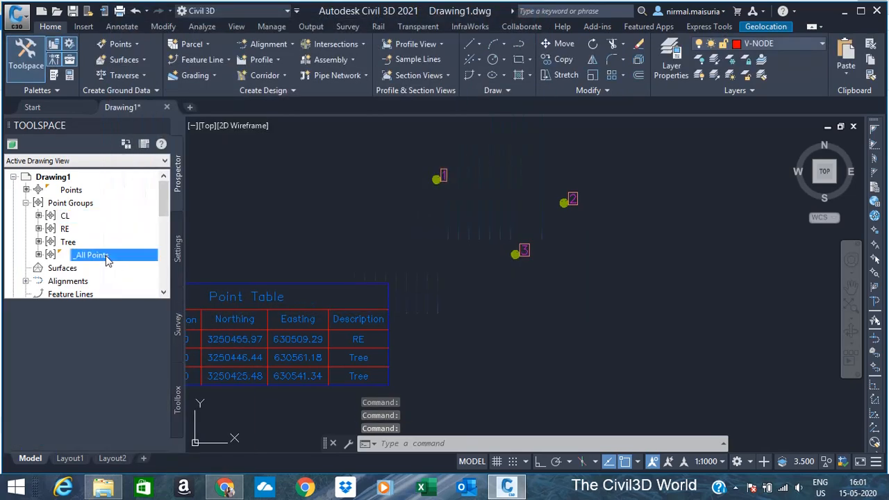
{"action": "right_click", "coordinate": [107, 257]}
{"action": "left_click", "coordinate": [149, 217]}
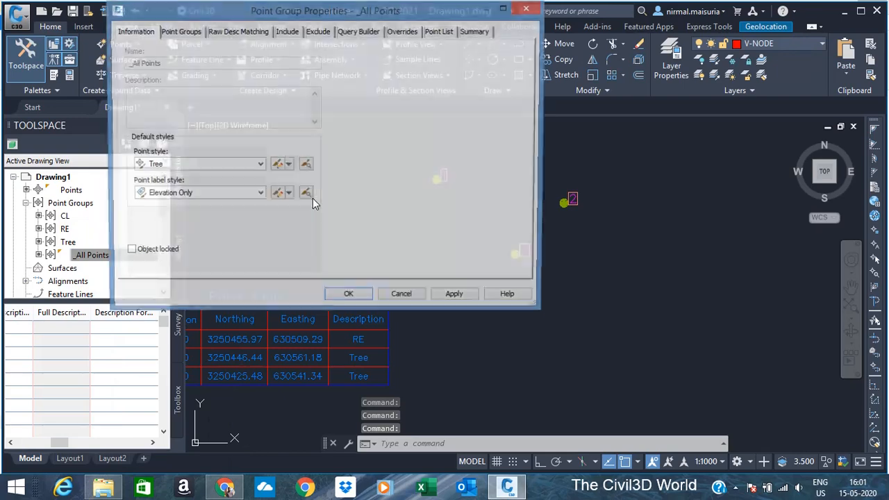
{"action": "left_click", "coordinate": [219, 166]}
{"action": "scroll", "coordinate": [187, 209], "scroll_direction": "up", "scroll_amount": 1}
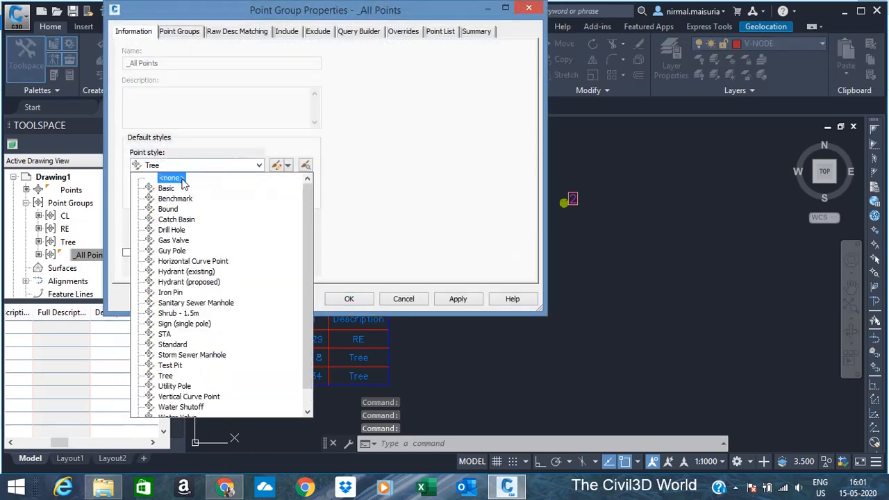
{"action": "left_click", "coordinate": [182, 179]}
{"action": "left_click", "coordinate": [229, 195]}
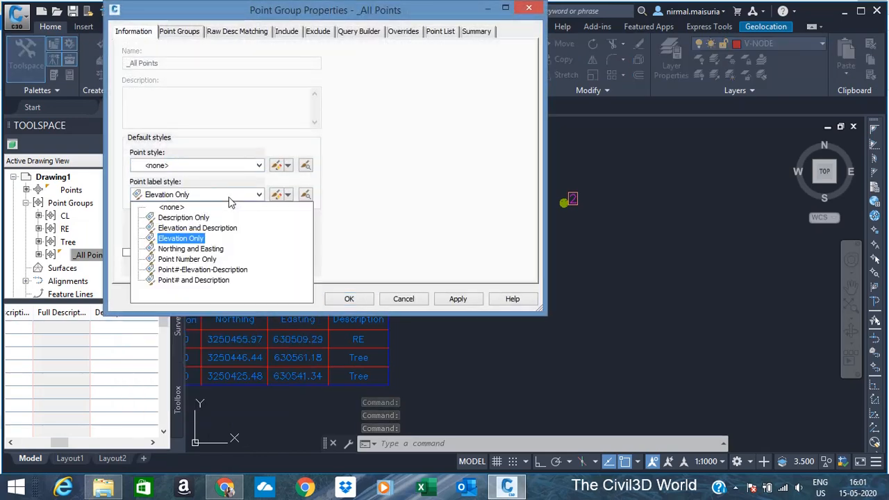
{"action": "left_click", "coordinate": [169, 204]}
{"action": "left_click", "coordinate": [466, 301]}
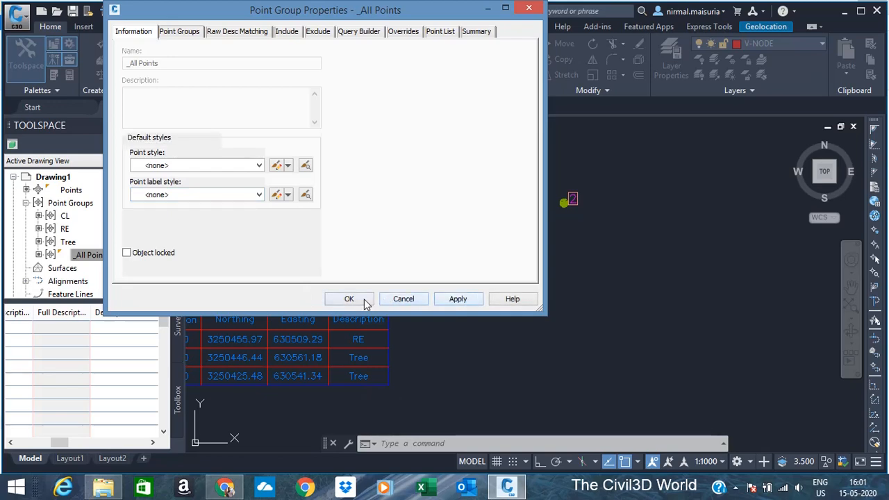
{"action": "left_click", "coordinate": [350, 298]}
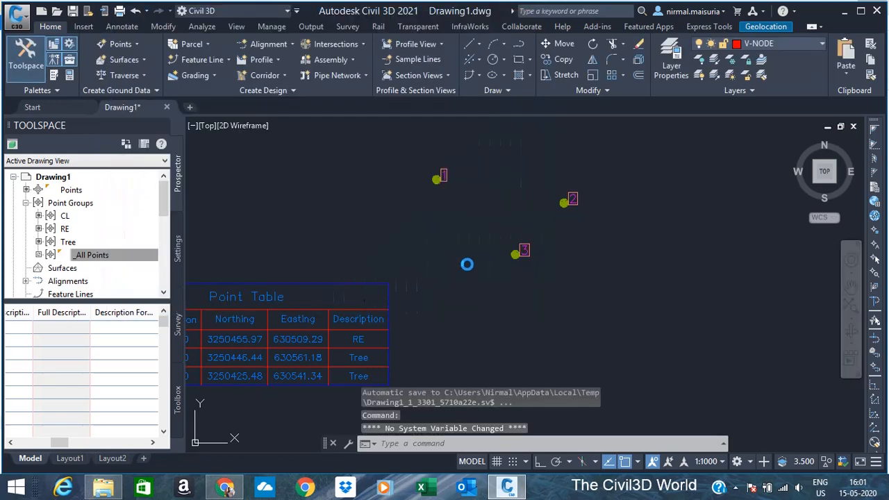
Give the CL point group the Benchmark point style and set its point label style to <none>
{"action": "right_click", "coordinate": [65, 216]}
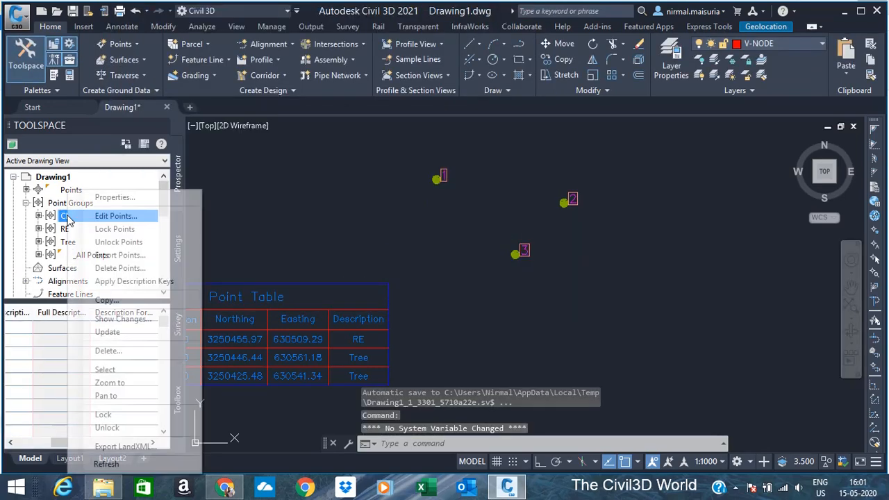
{"action": "left_click", "coordinate": [114, 196]}
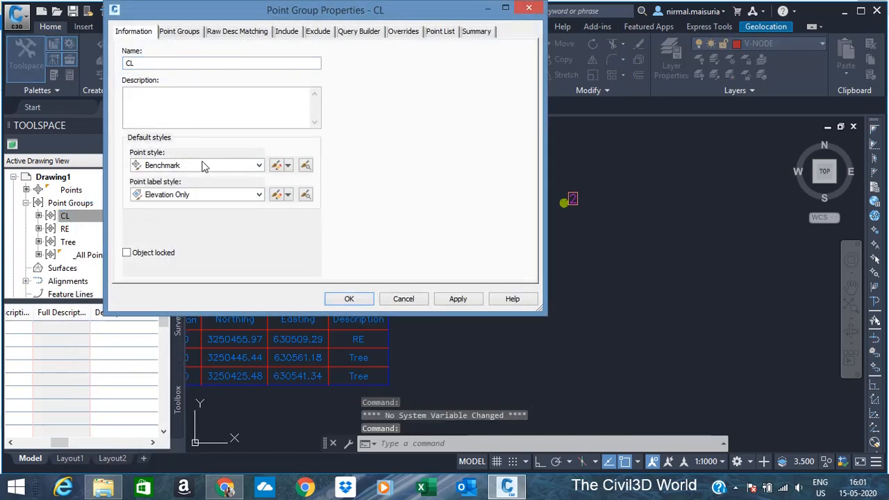
{"action": "left_click", "coordinate": [204, 165]}
{"action": "left_click", "coordinate": [179, 175]}
{"action": "left_click", "coordinate": [176, 199]}
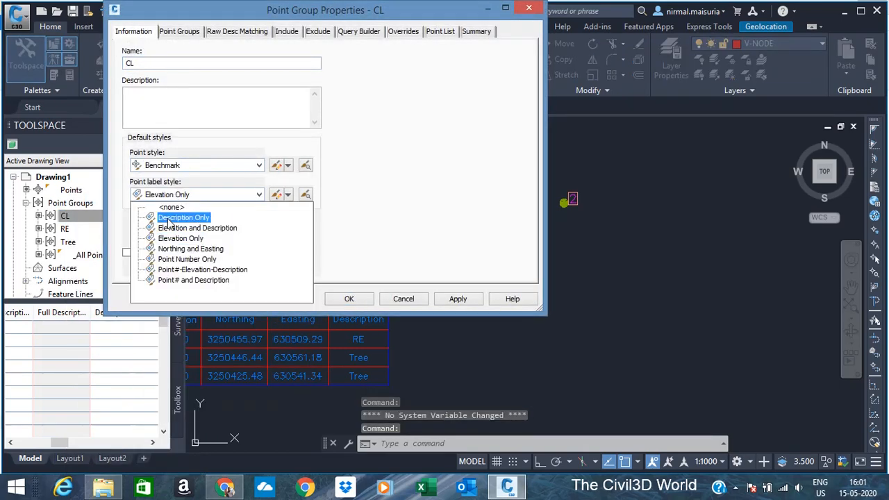
{"action": "left_click", "coordinate": [168, 217]}
{"action": "left_click", "coordinate": [174, 197]}
{"action": "left_click", "coordinate": [172, 208]}
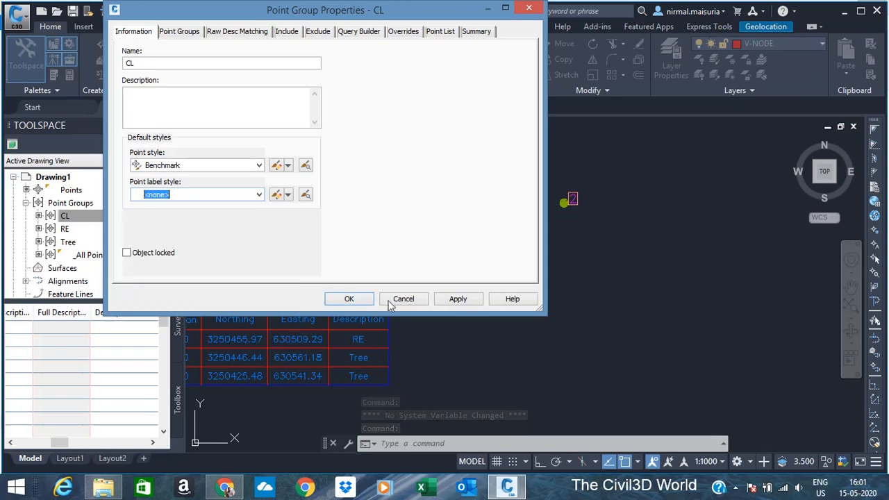
{"action": "left_click", "coordinate": [478, 302]}
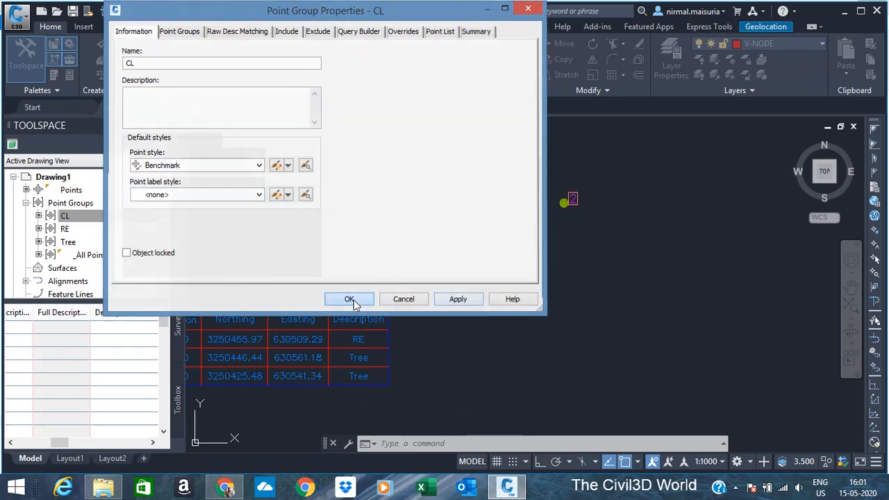
{"action": "left_click", "coordinate": [351, 300]}
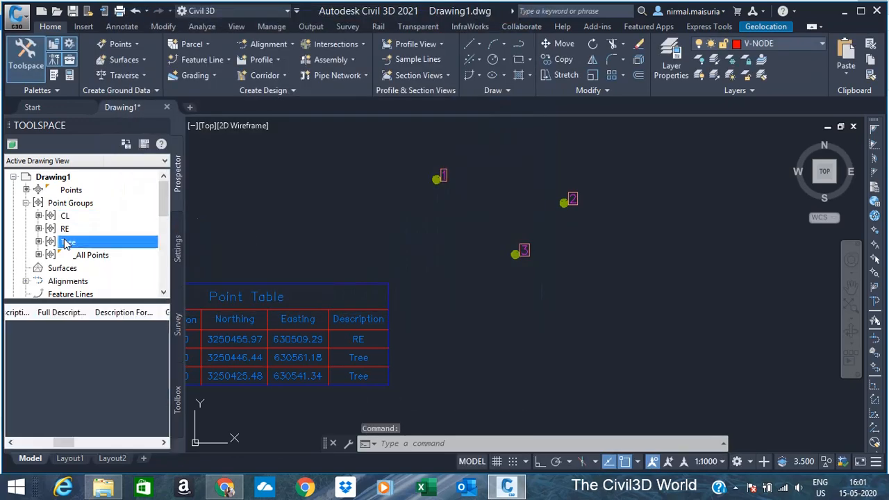
Set the point label style of the Tree point group to Description Only
{"action": "right_click", "coordinate": [67, 242]}
{"action": "left_click", "coordinate": [111, 197]}
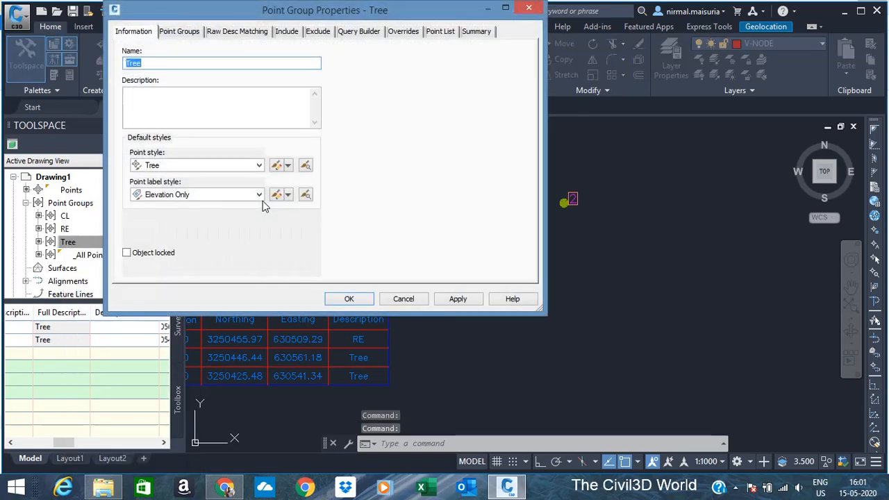
{"action": "left_click", "coordinate": [259, 196]}
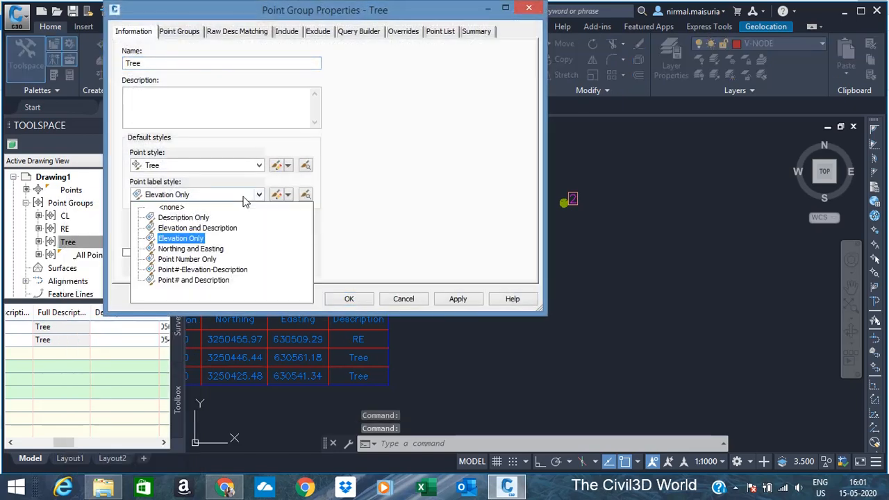
{"action": "left_click", "coordinate": [195, 219]}
{"action": "left_click", "coordinate": [458, 303]}
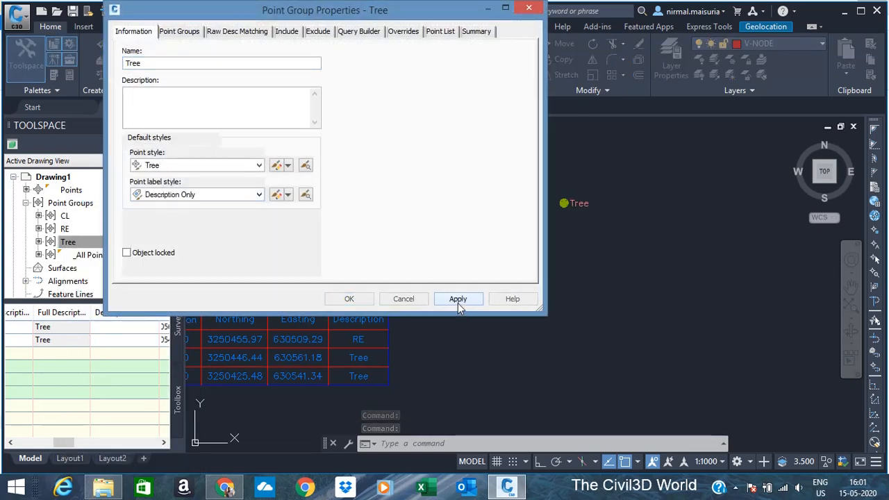
{"action": "left_click", "coordinate": [348, 298]}
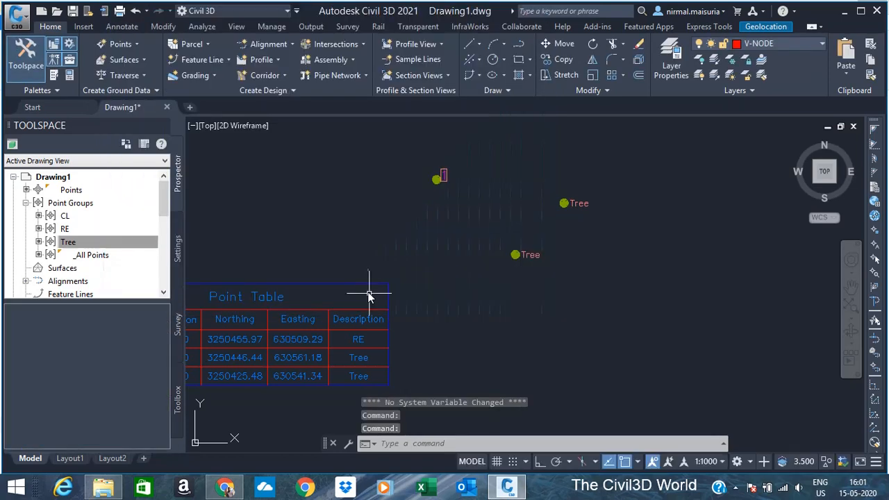
Give the RE point group the Basic point style and the Description Only point label style
{"action": "left_click", "coordinate": [64, 228]}
{"action": "right_click", "coordinate": [66, 229]}
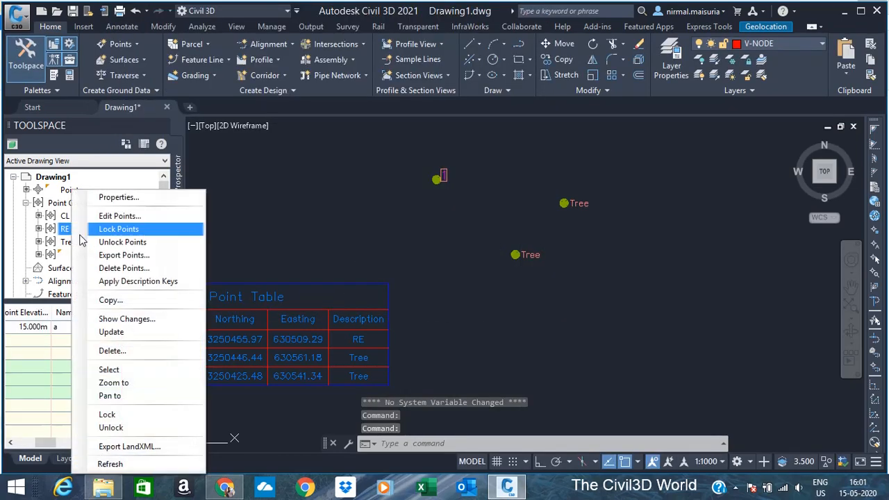
{"action": "left_click", "coordinate": [122, 196]}
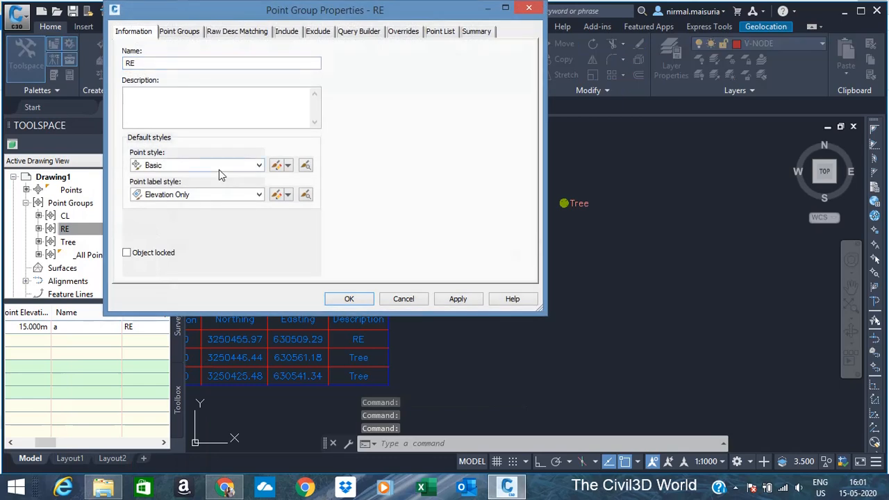
{"action": "left_click", "coordinate": [219, 167]}
{"action": "left_click", "coordinate": [166, 178]}
{"action": "left_click", "coordinate": [178, 196]}
{"action": "left_click", "coordinate": [171, 218]}
{"action": "left_click", "coordinate": [455, 300]}
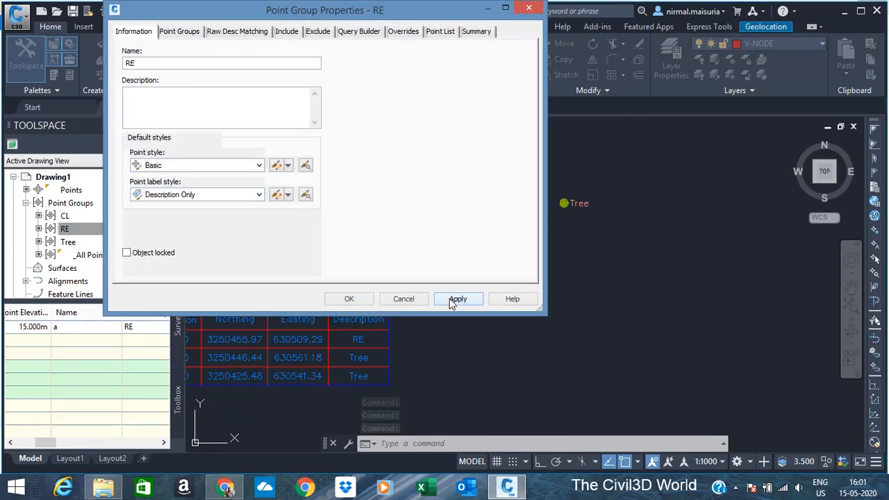
{"action": "left_click", "coordinate": [359, 297]}
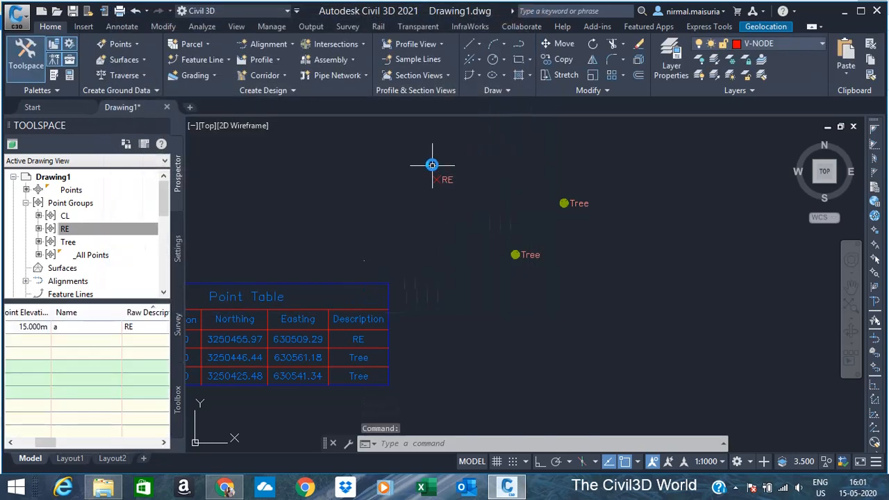
Examine the RE and Tree point markers and labels near the point table and the Benchmark markers along the road centreline
{"action": "scroll", "coordinate": [396, 241], "scroll_direction": "down", "scroll_amount": 4}
{"action": "scroll", "coordinate": [480, 246], "scroll_direction": "down", "scroll_amount": 4}
{"action": "scroll", "coordinate": [461, 204], "scroll_direction": "up", "scroll_amount": 10}
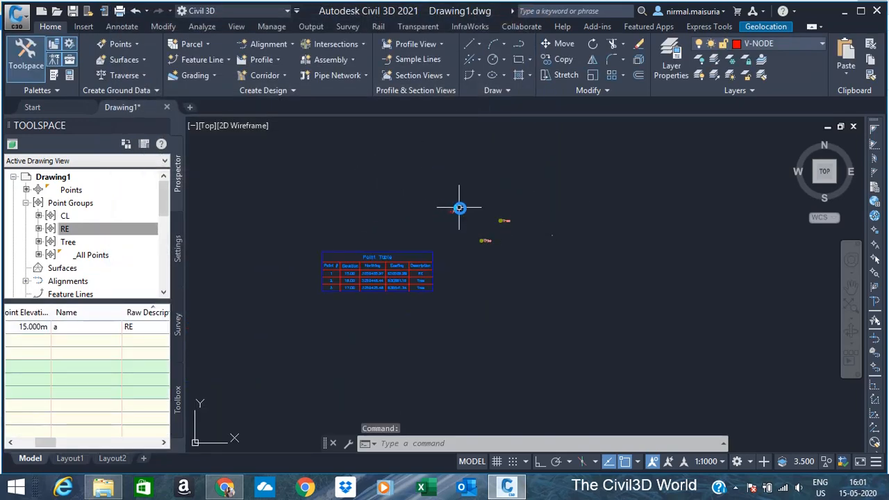
{"action": "scroll", "coordinate": [506, 183], "scroll_direction": "down", "scroll_amount": 6}
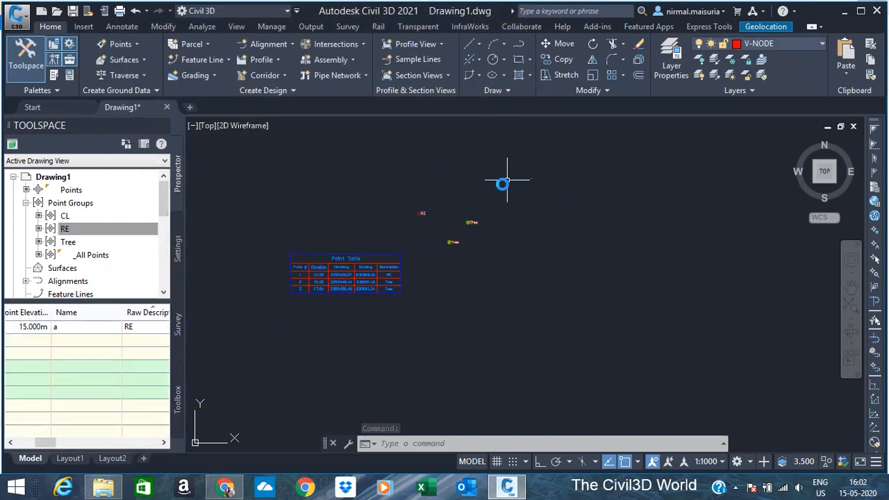
{"action": "scroll", "coordinate": [477, 202], "scroll_direction": "up", "scroll_amount": 8}
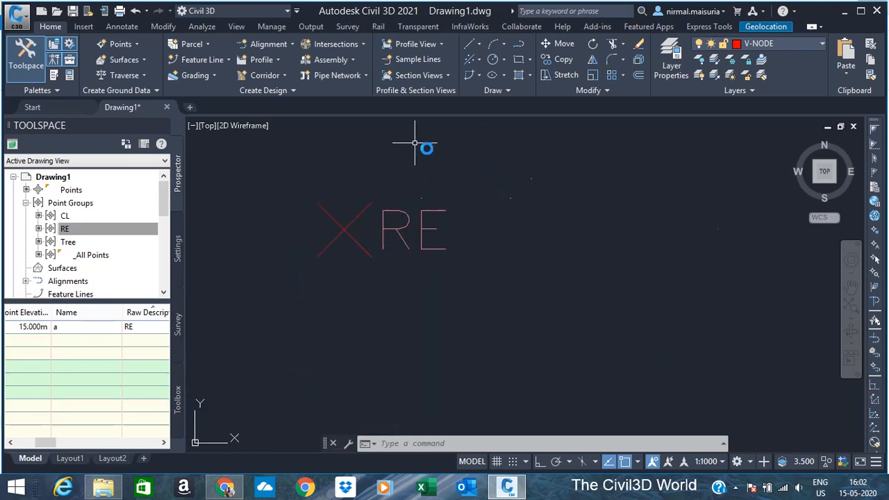
{"action": "scroll", "coordinate": [379, 198], "scroll_direction": "down", "scroll_amount": 8}
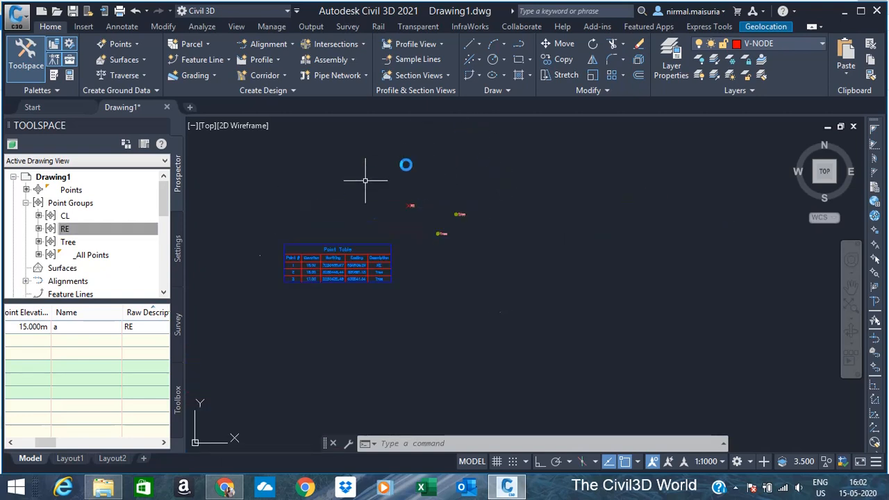
{"action": "scroll", "coordinate": [389, 168], "scroll_direction": "down", "scroll_amount": 5}
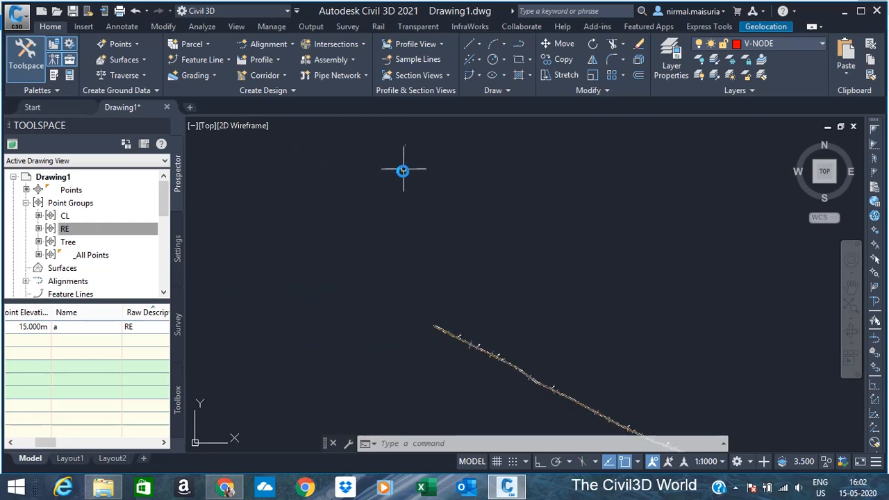
{"action": "scroll", "coordinate": [393, 285], "scroll_direction": "up", "scroll_amount": 8}
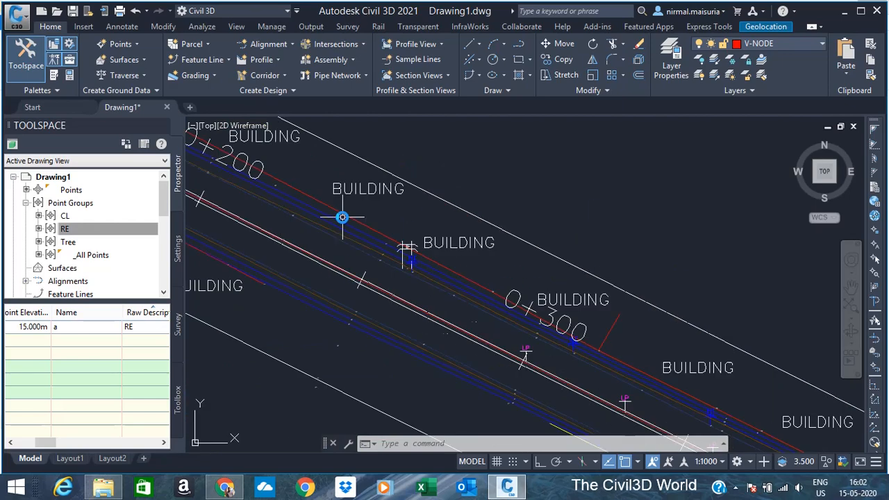
{"action": "scroll", "coordinate": [327, 210], "scroll_direction": "up", "scroll_amount": 3}
{"action": "scroll", "coordinate": [341, 209], "scroll_direction": "down", "scroll_amount": 5}
{"action": "scroll", "coordinate": [298, 185], "scroll_direction": "up", "scroll_amount": 8}
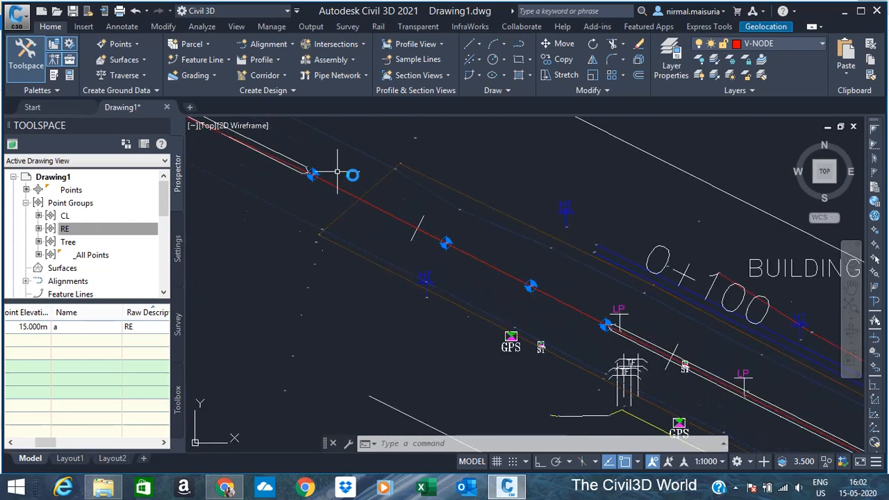
{"action": "key", "text": "Escape"}
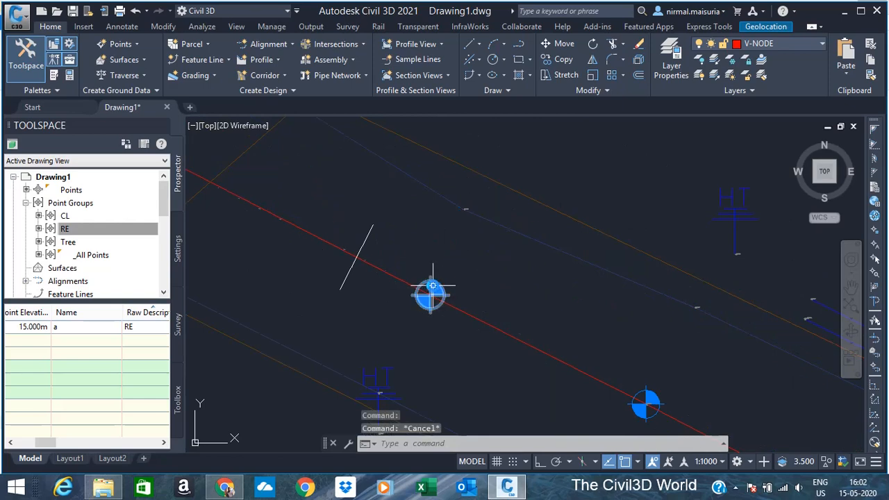
{"action": "scroll", "coordinate": [432, 285], "scroll_direction": "down", "scroll_amount": 8}
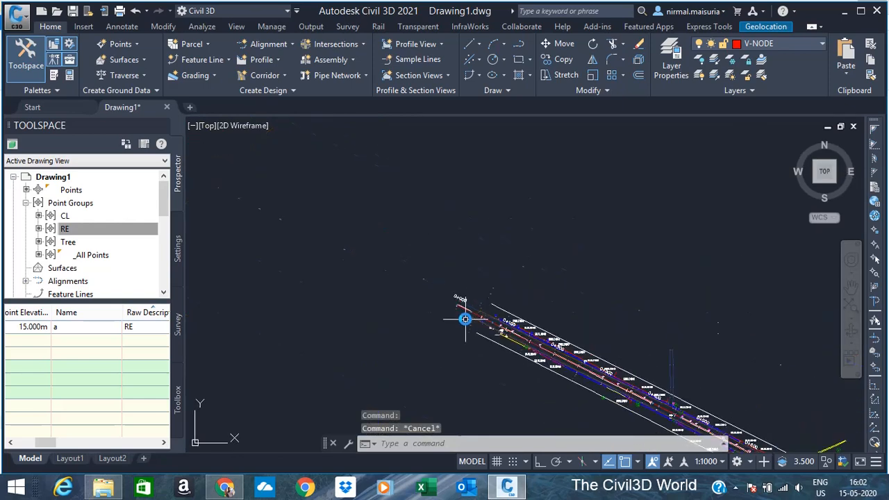
{"action": "scroll", "coordinate": [486, 299], "scroll_direction": "up", "scroll_amount": 3}
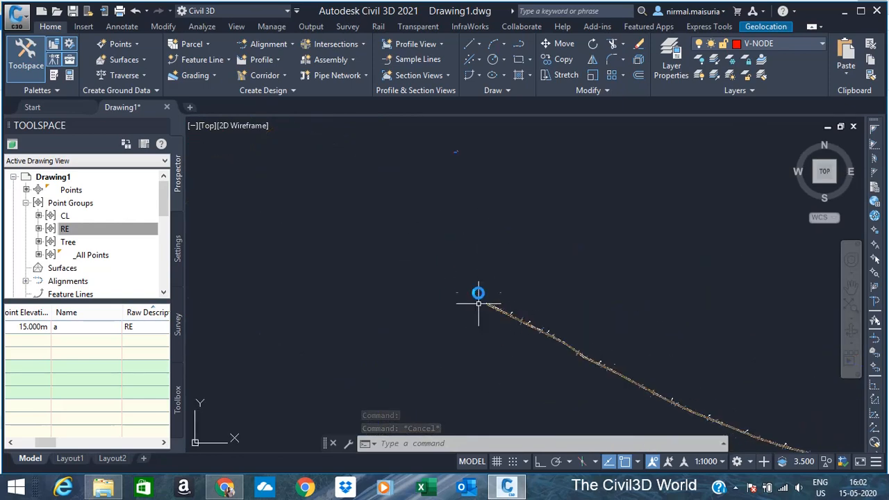
{"action": "scroll", "coordinate": [461, 148], "scroll_direction": "up", "scroll_amount": 5}
{"action": "scroll", "coordinate": [409, 156], "scroll_direction": "up", "scroll_amount": 4}
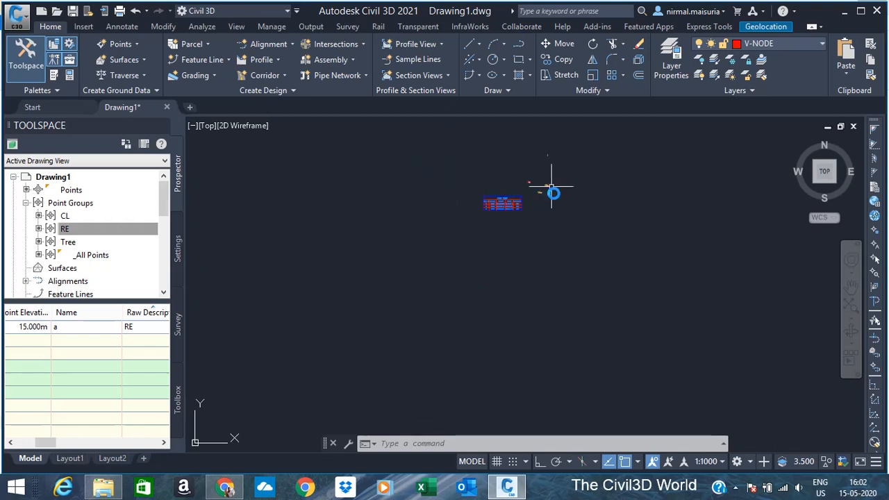
{"action": "scroll", "coordinate": [546, 170], "scroll_direction": "up", "scroll_amount": 6}
{"action": "scroll", "coordinate": [347, 218], "scroll_direction": "down", "scroll_amount": 4}
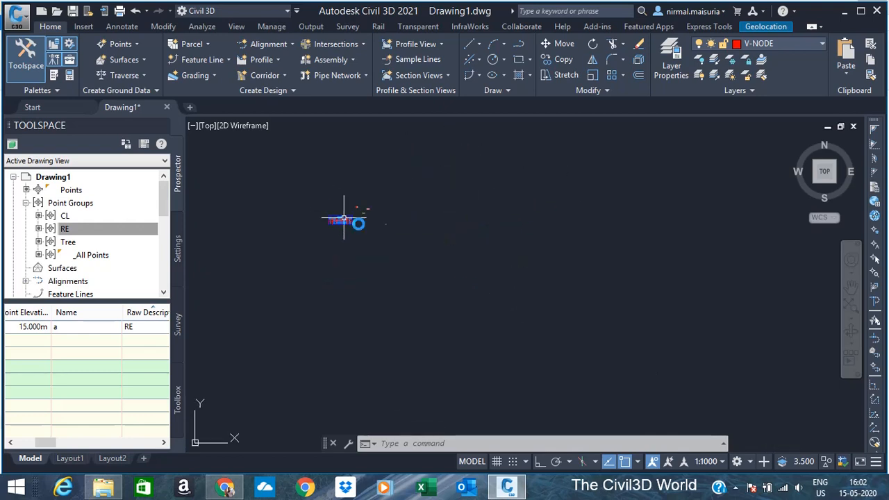
{"action": "scroll", "coordinate": [424, 248], "scroll_direction": "down", "scroll_amount": 6}
{"action": "scroll", "coordinate": [460, 319], "scroll_direction": "up", "scroll_amount": 2}
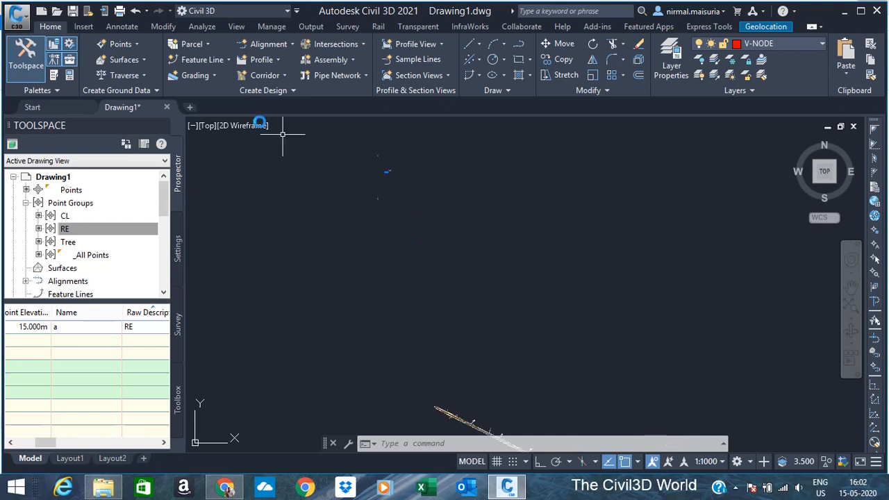
Open the Point Creation Tools, review the miscellaneous and intersection point creation methods, and close the tools
{"action": "left_click", "coordinate": [125, 43]}
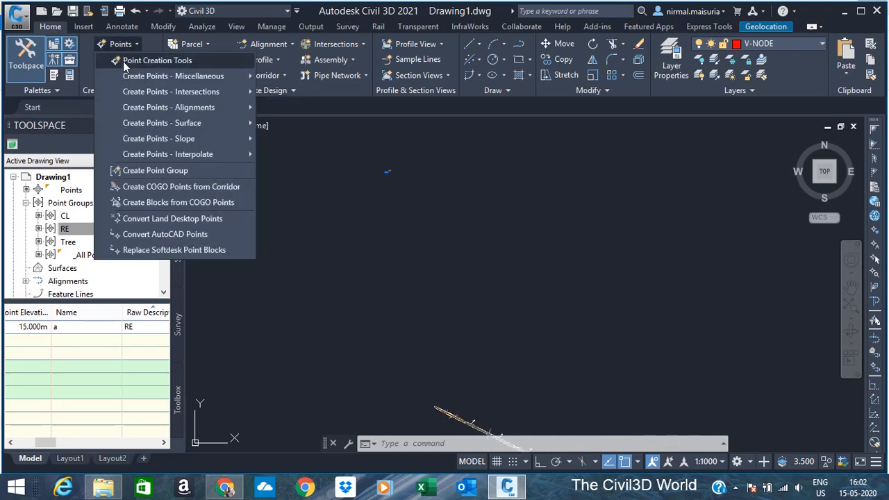
{"action": "left_click", "coordinate": [123, 61]}
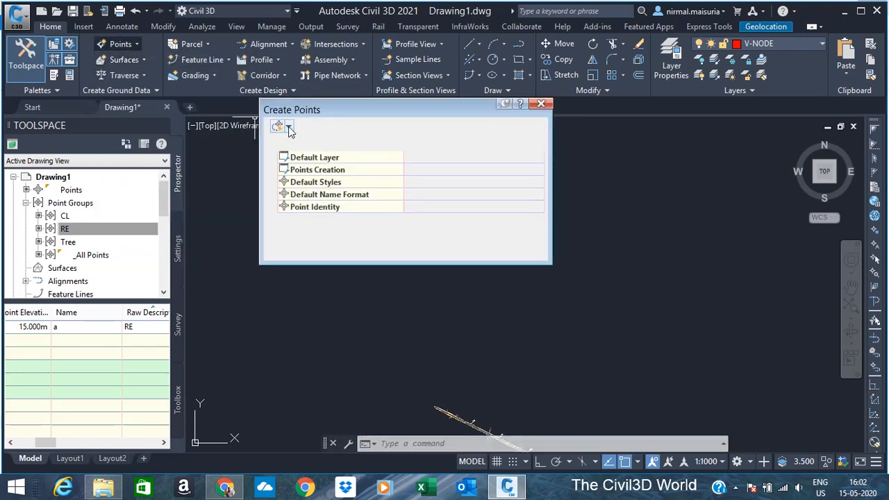
{"action": "left_click", "coordinate": [289, 128]}
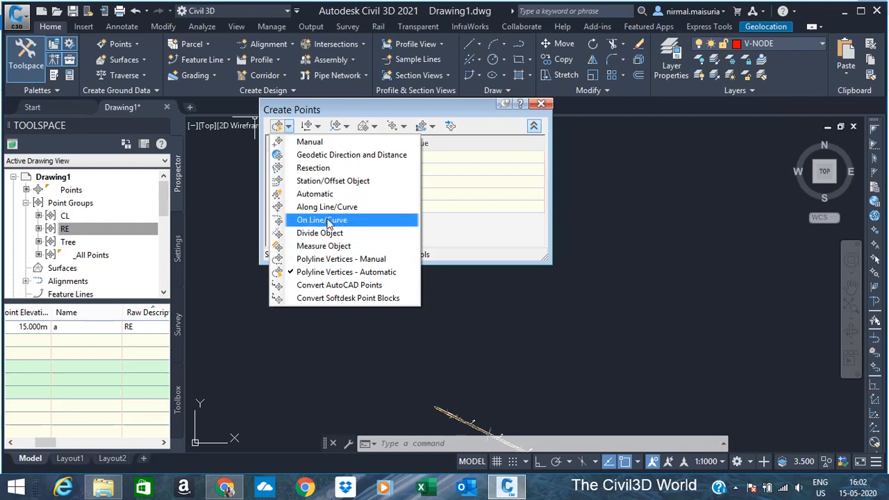
{"action": "left_click", "coordinate": [318, 125]}
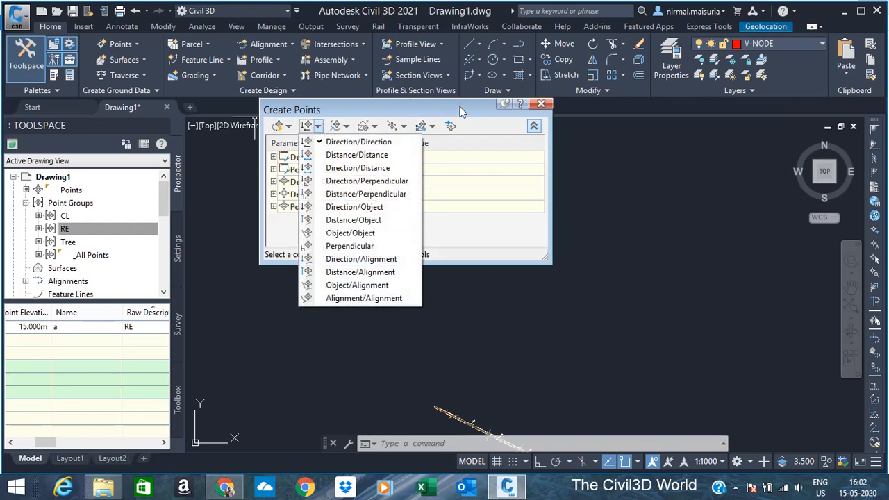
{"action": "left_click_drag", "start_coordinate": [462, 111], "coordinate": [426, 101]}
{"action": "left_click", "coordinate": [506, 94]}
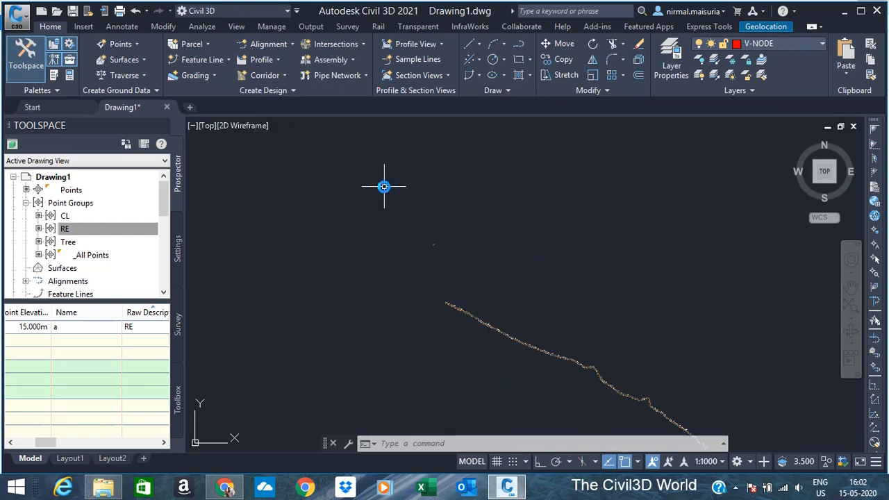